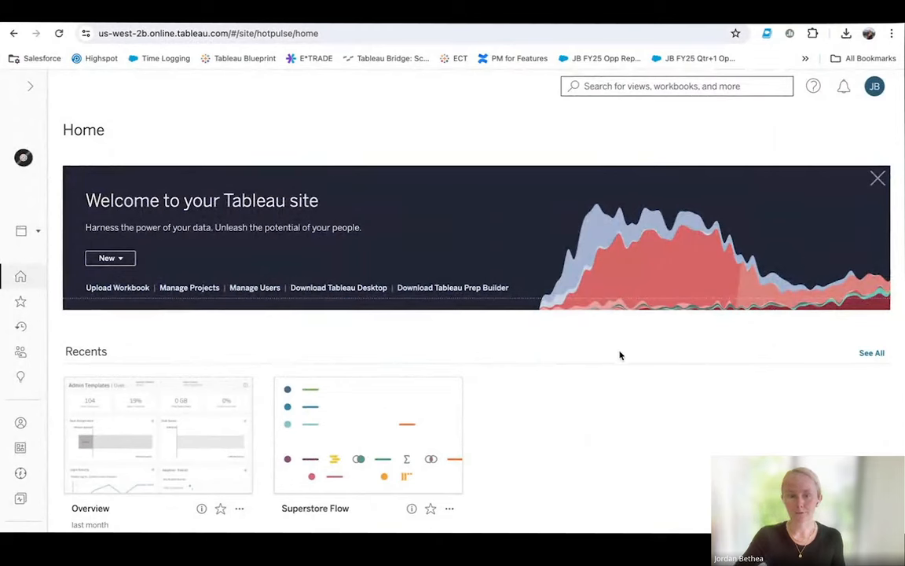
# Open the Streams metric in Tableau Pulse and view the insight "Does Streams have a new trend?".
pyautogui.click(31, 85)
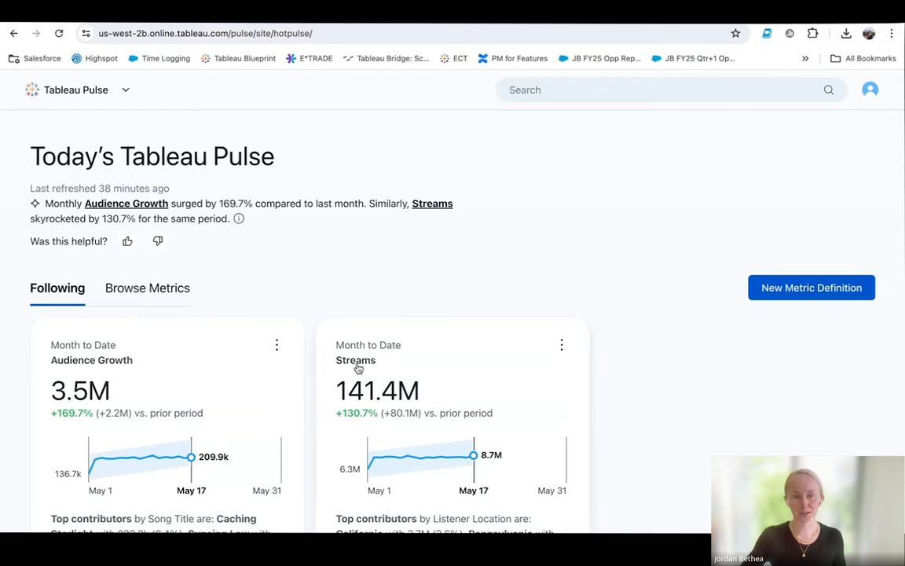
pyautogui.click(452, 363)
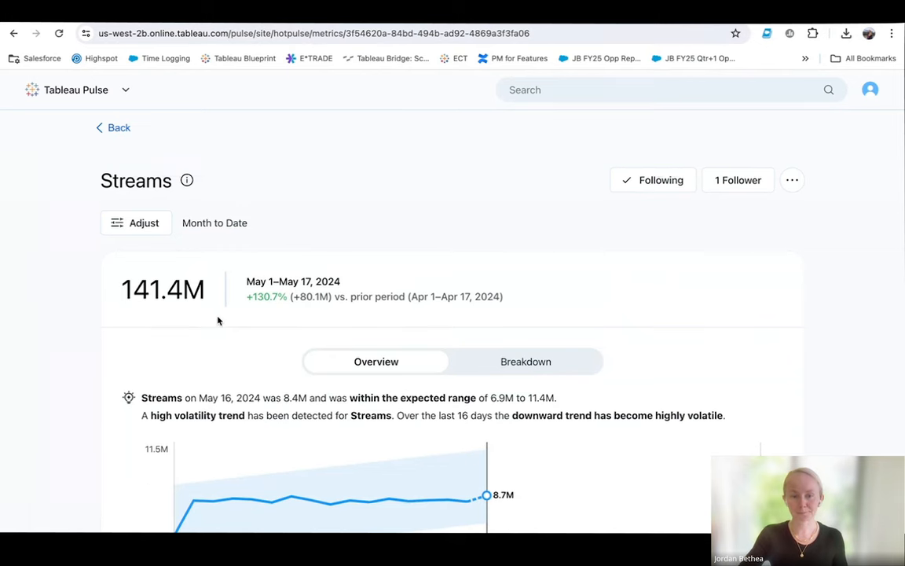
pyautogui.scroll(-1, 218, 319)
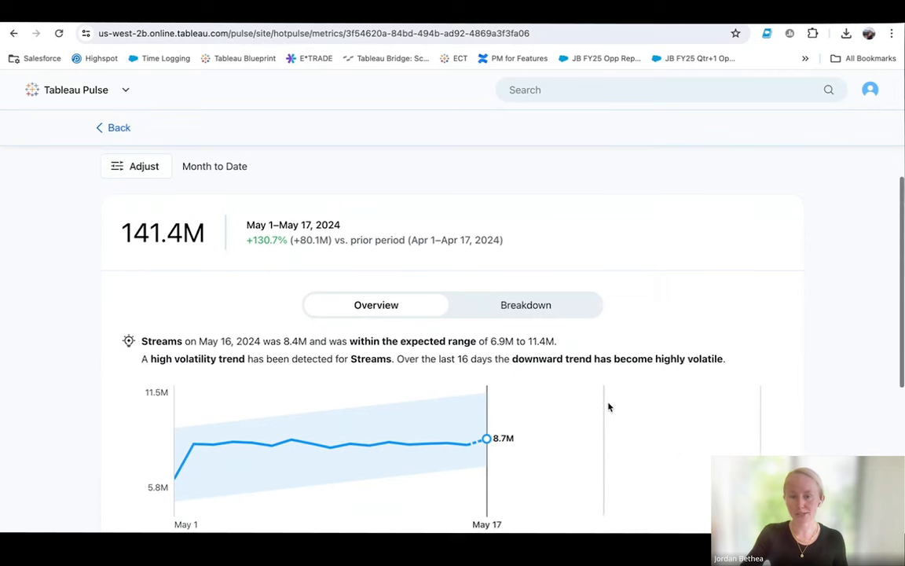
pyautogui.scroll(-4, 608, 406)
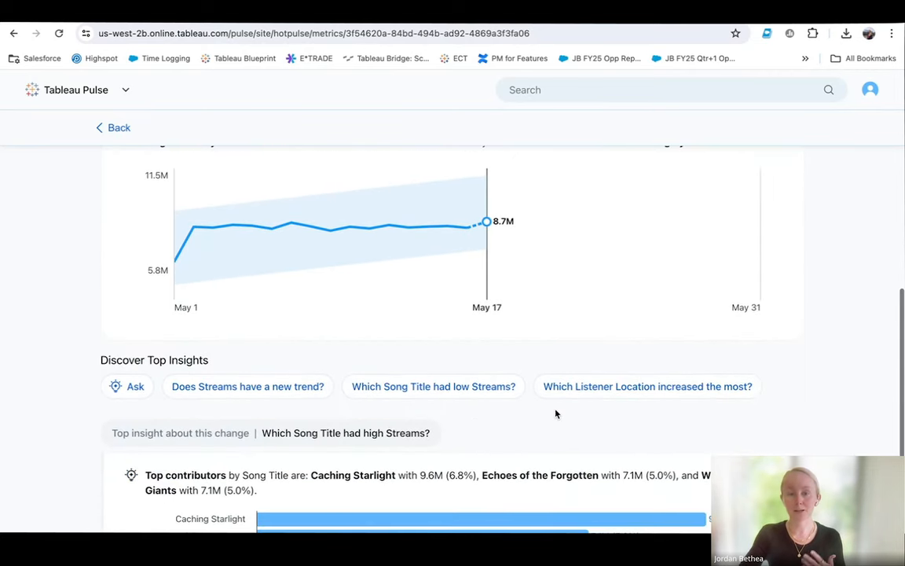
pyautogui.scroll(-1, 556, 414)
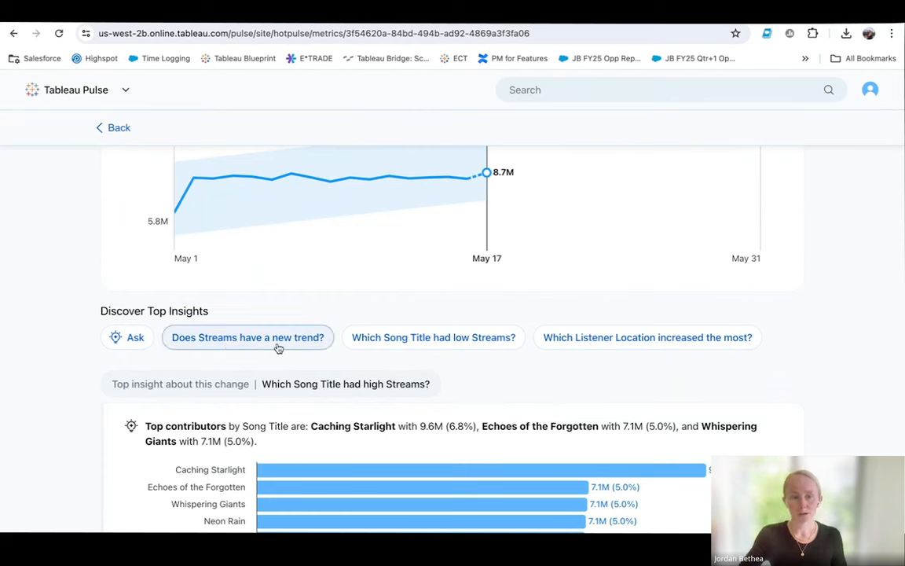
pyautogui.click(303, 348)
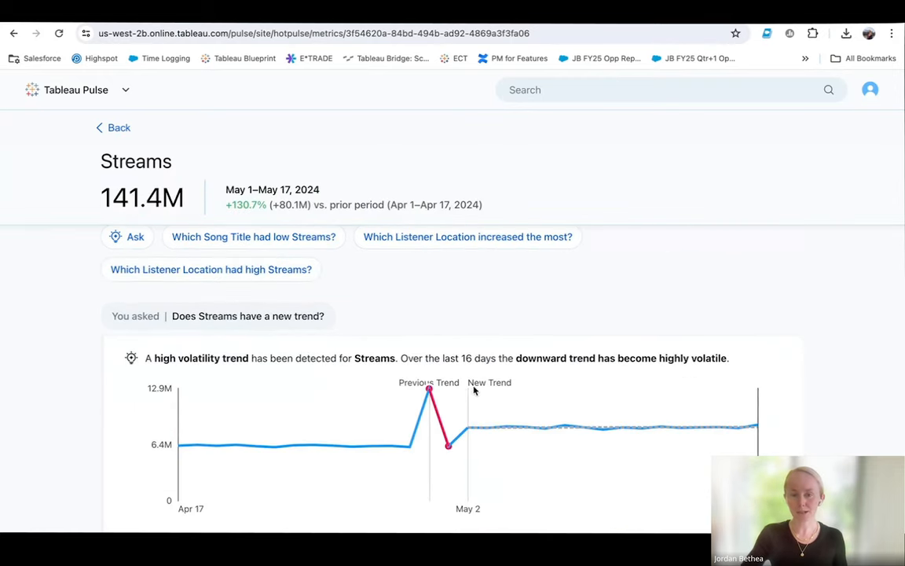
pyautogui.moveTo(468, 387)
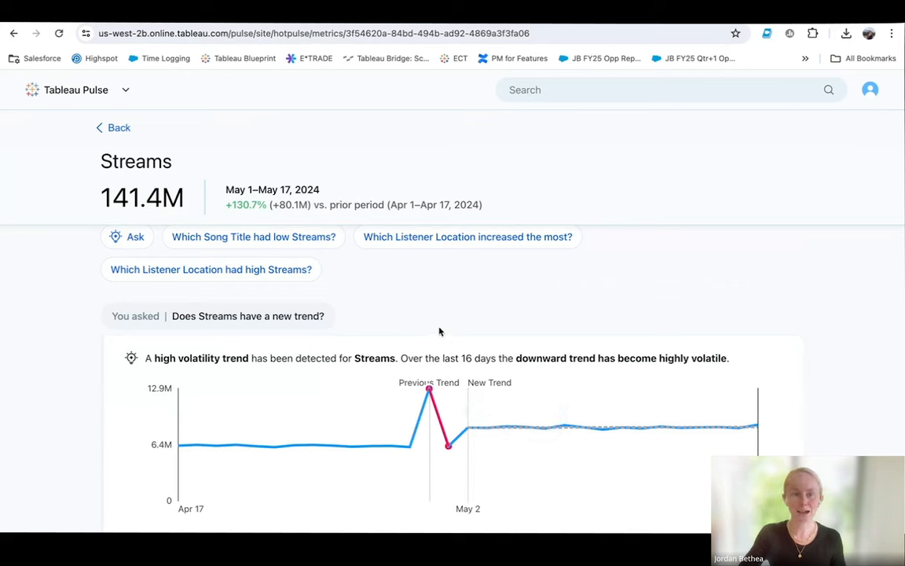
# View the Streams breakdown by listener location and then by Song Title.
pyautogui.scroll(5, 440, 331)
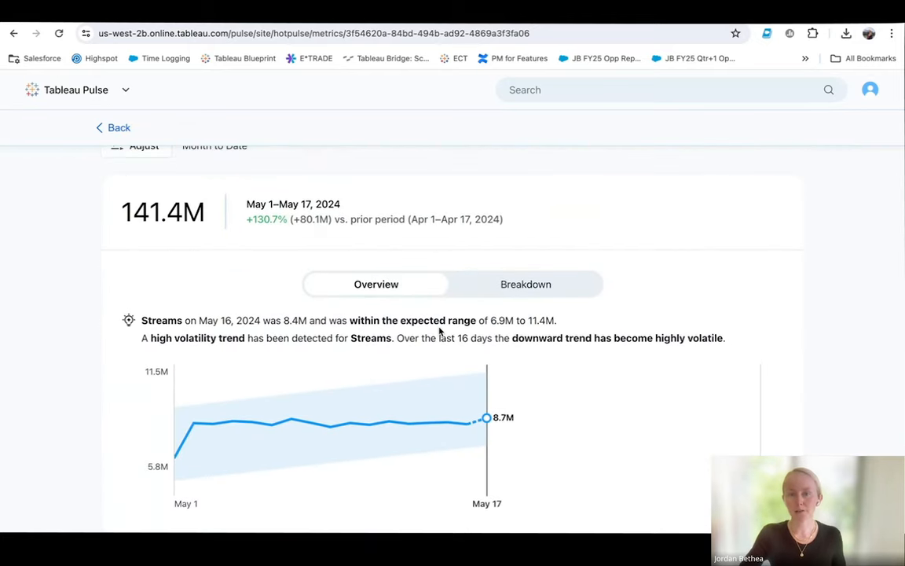
pyautogui.click(533, 293)
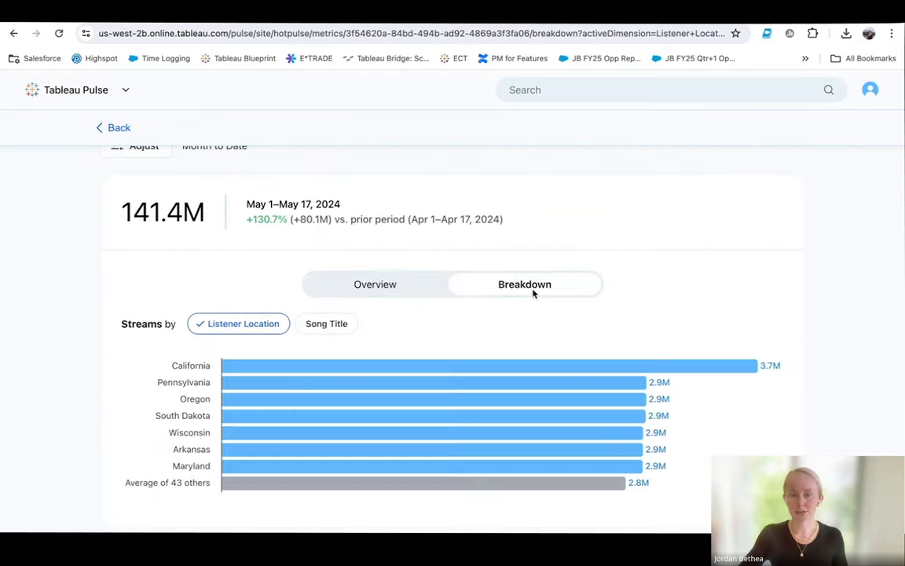
pyautogui.click(338, 324)
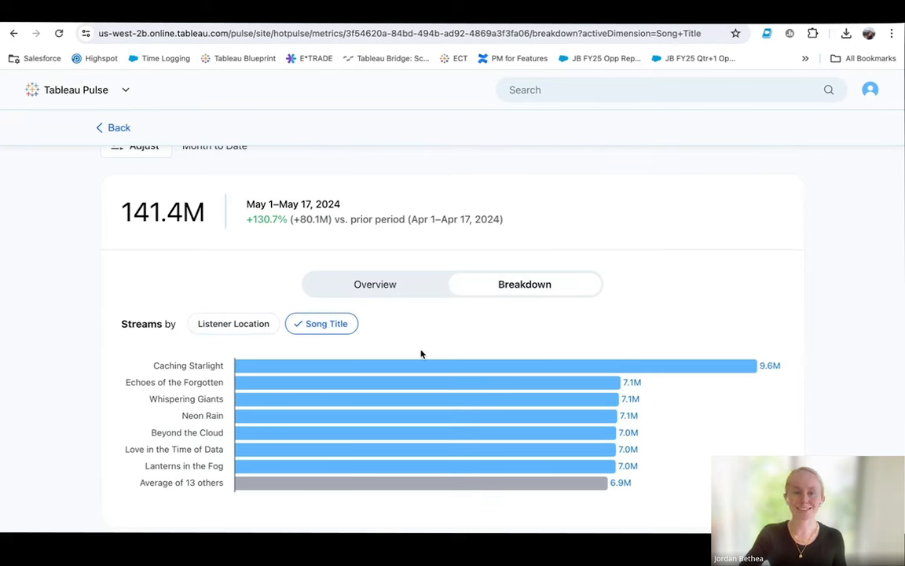
pyautogui.moveTo(391, 365)
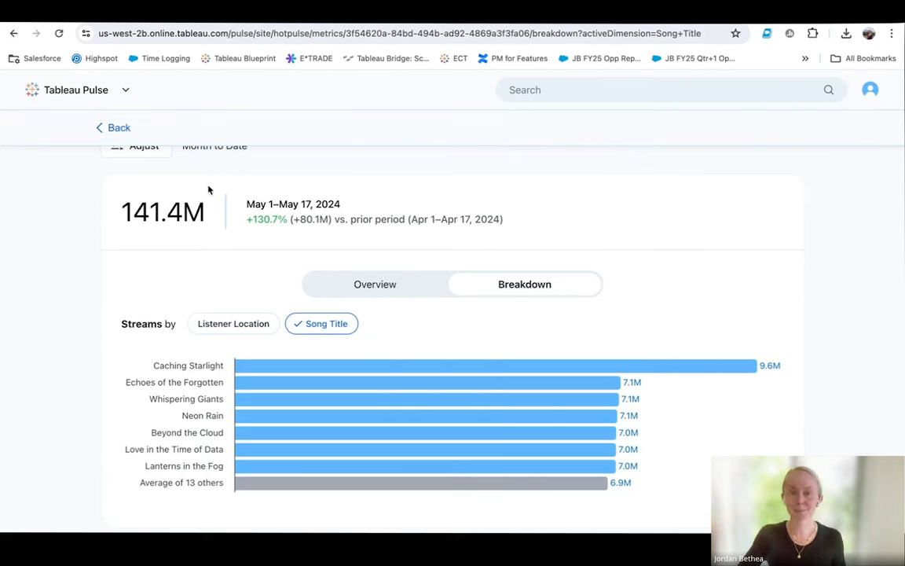
# Return to the followed metrics, open Audience Growth and view its breakdown by Listener Location.
pyautogui.click(112, 128)
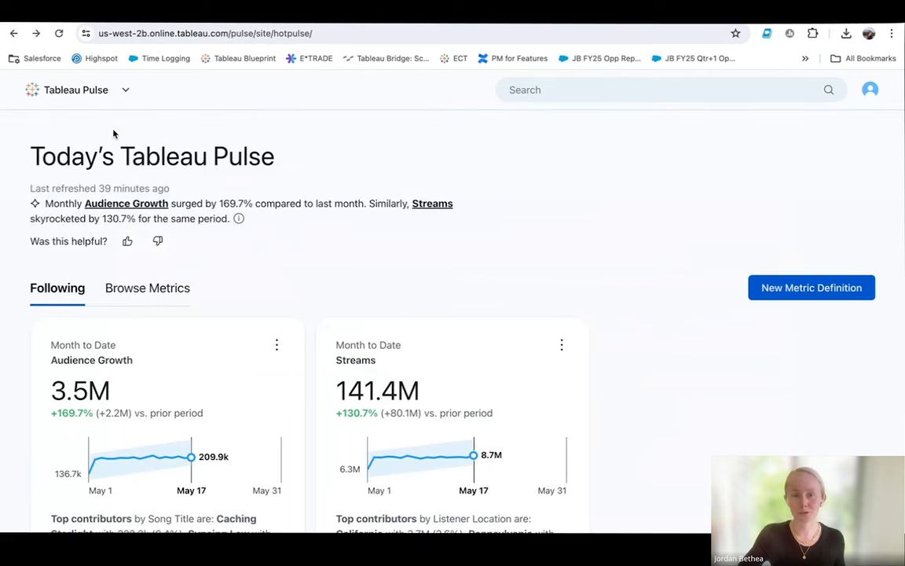
pyautogui.click(181, 350)
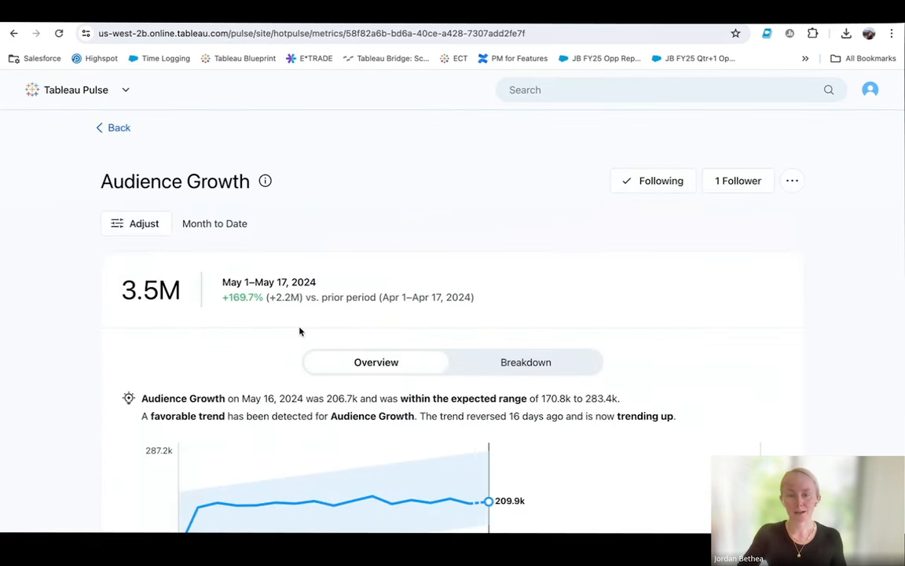
pyautogui.click(533, 365)
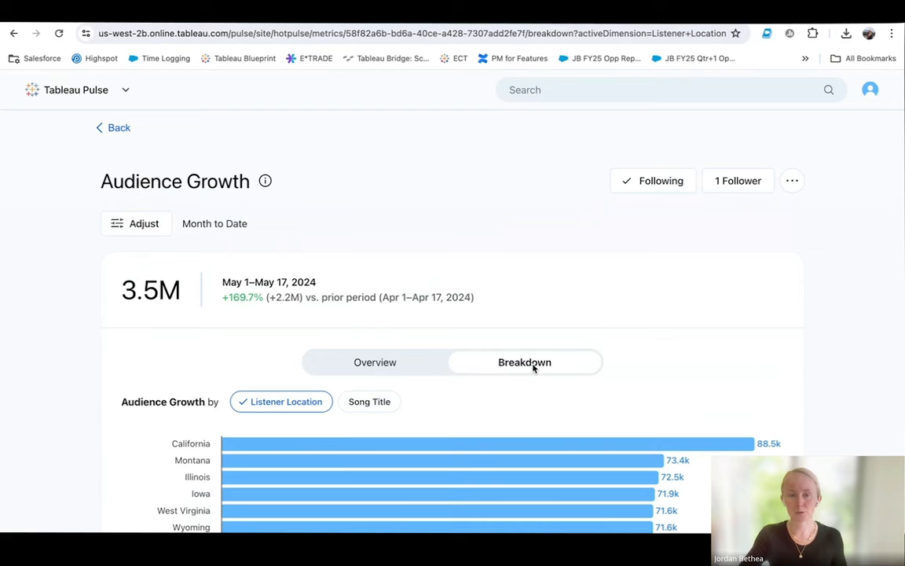
pyautogui.scroll(-1, 487, 393)
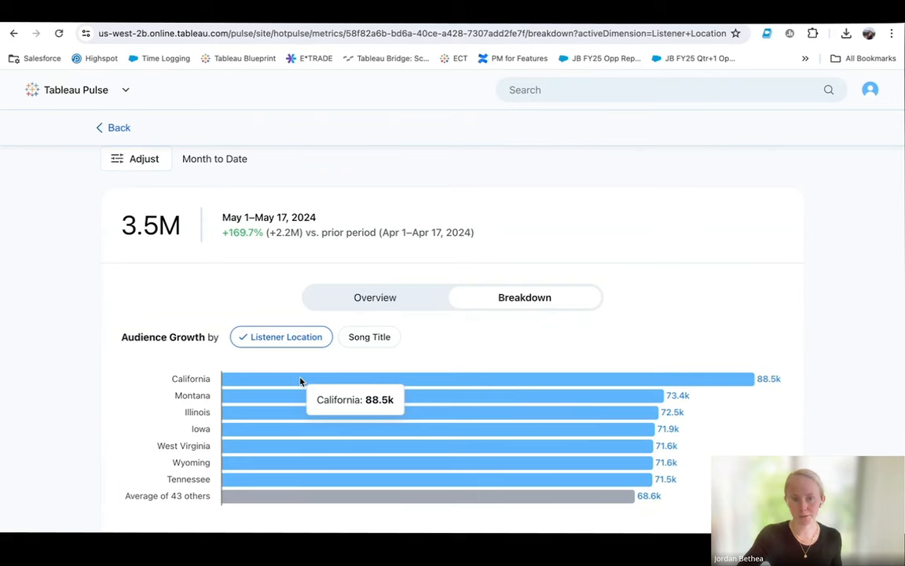
# Return to the Tableau Pulse home page, search for "number of likes_" and open the Number of Likes_JB metric.
pyautogui.click(71, 92)
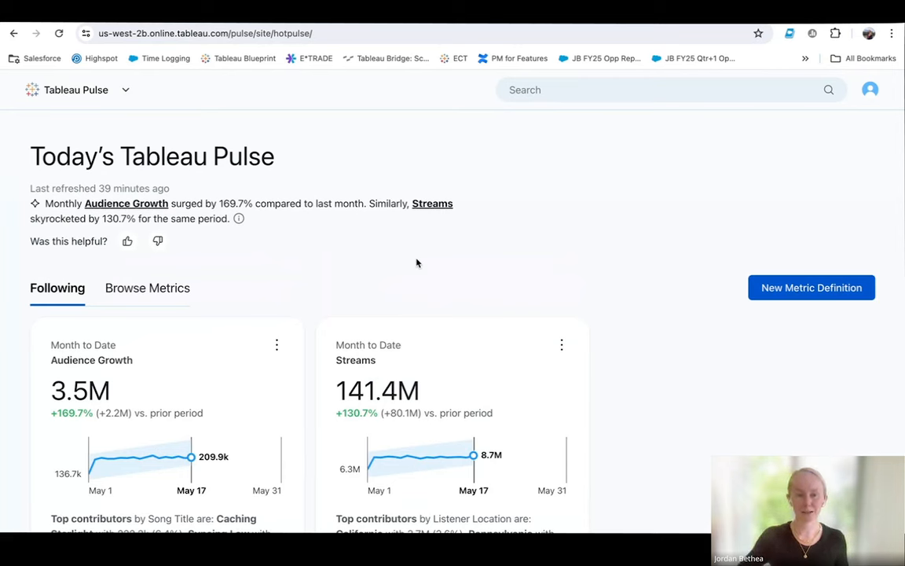
pyautogui.click(549, 90)
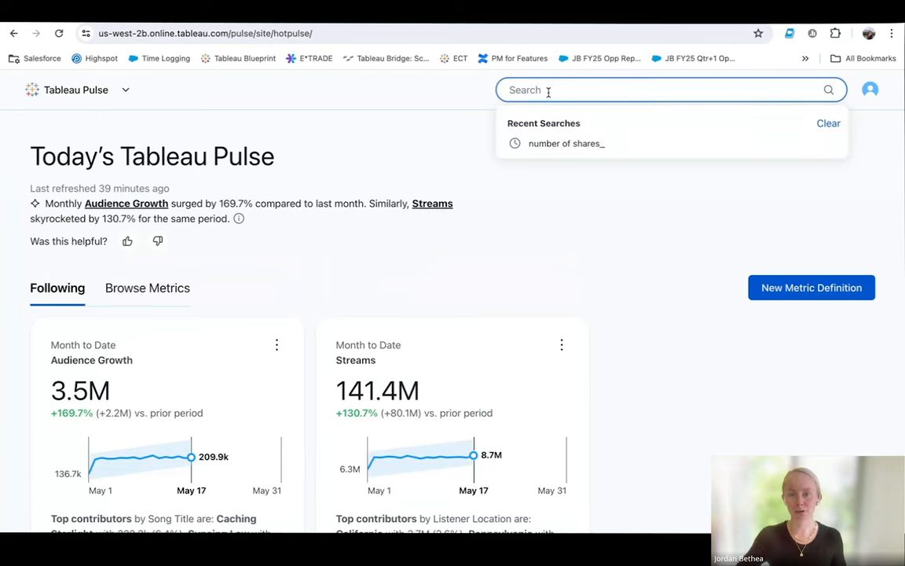
pyautogui.write('number')
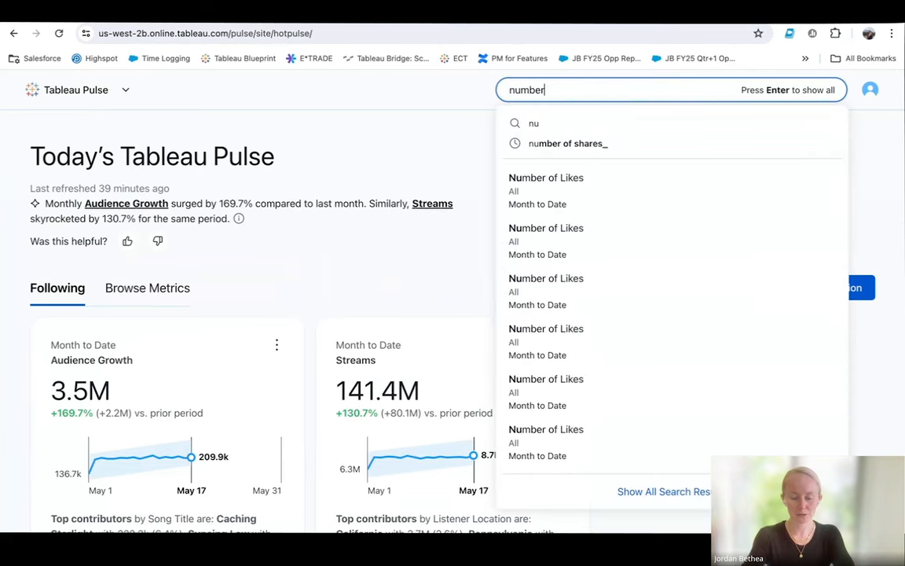
pyautogui.write(' of likes_')
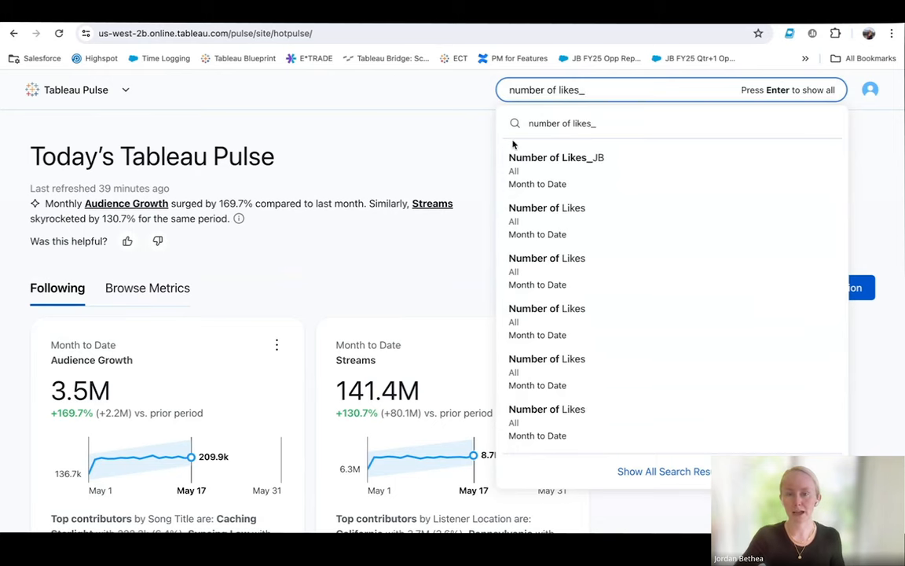
pyautogui.click(563, 174)
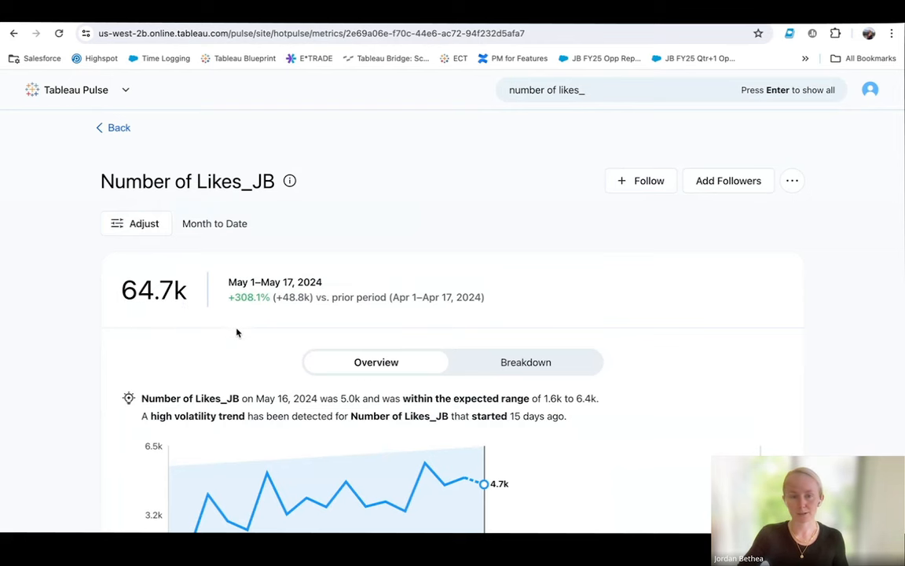
# View the breakdown of Number of Likes_JB by Platform.
pyautogui.scroll(-2, 237, 332)
pyautogui.click(538, 291)
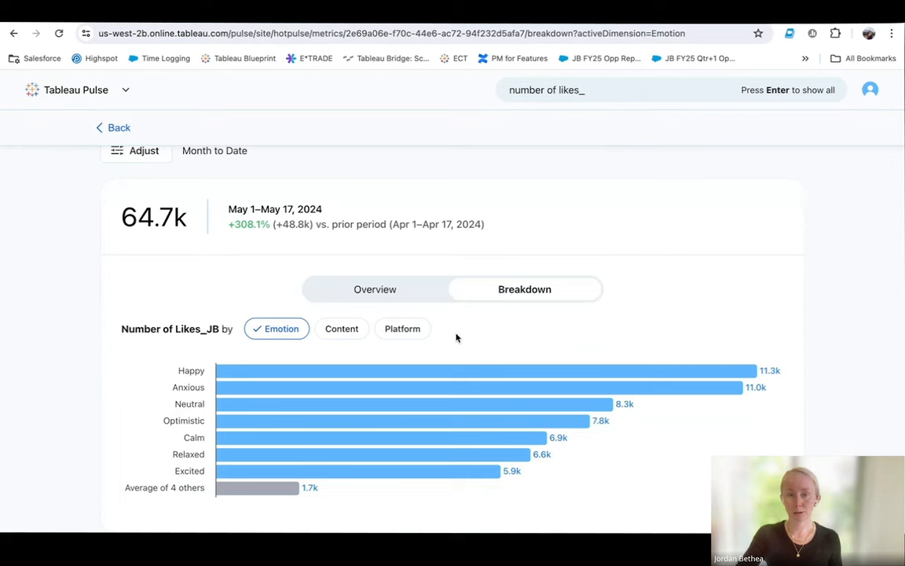
pyautogui.click(423, 335)
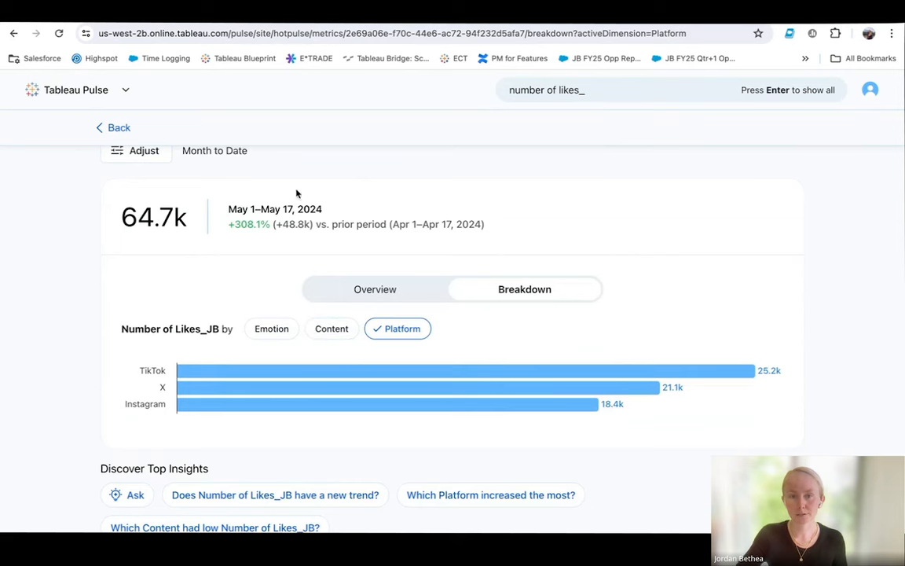
# Search for "number of shares_" and open the Number of Shares_JB metric.
pyautogui.moveTo(603, 90); pyautogui.dragTo(557, 90)
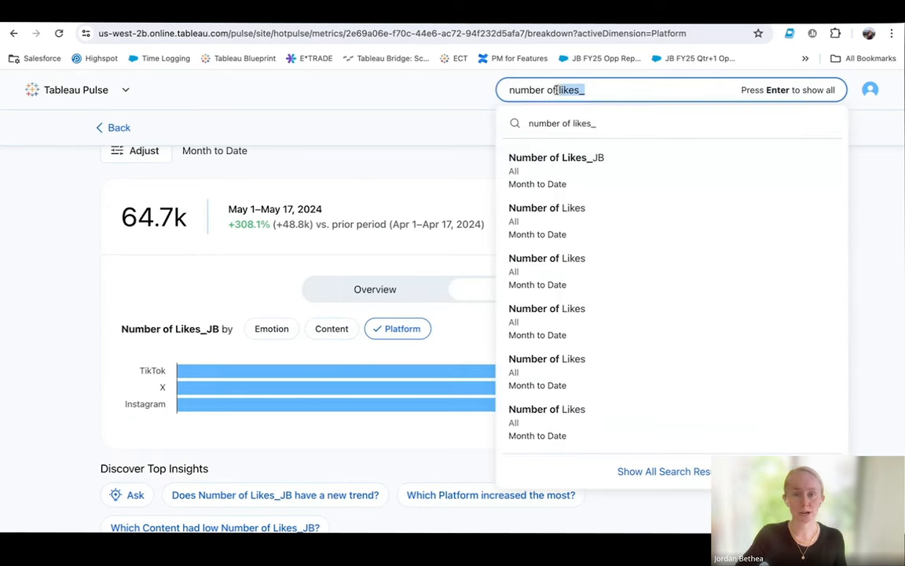
pyautogui.press('BackSpace')
pyautogui.write('share')
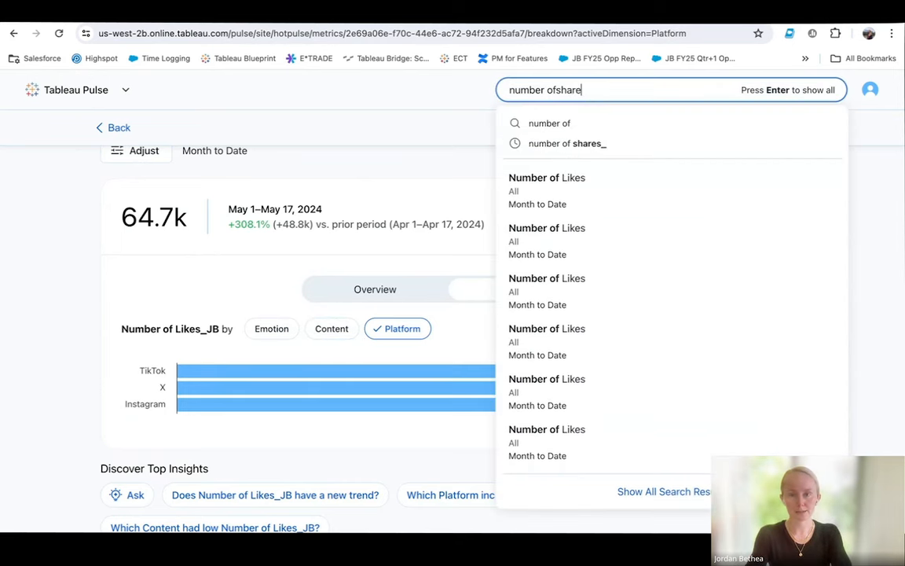
pyautogui.press('BackSpace')
pyautogui.write('shares_')
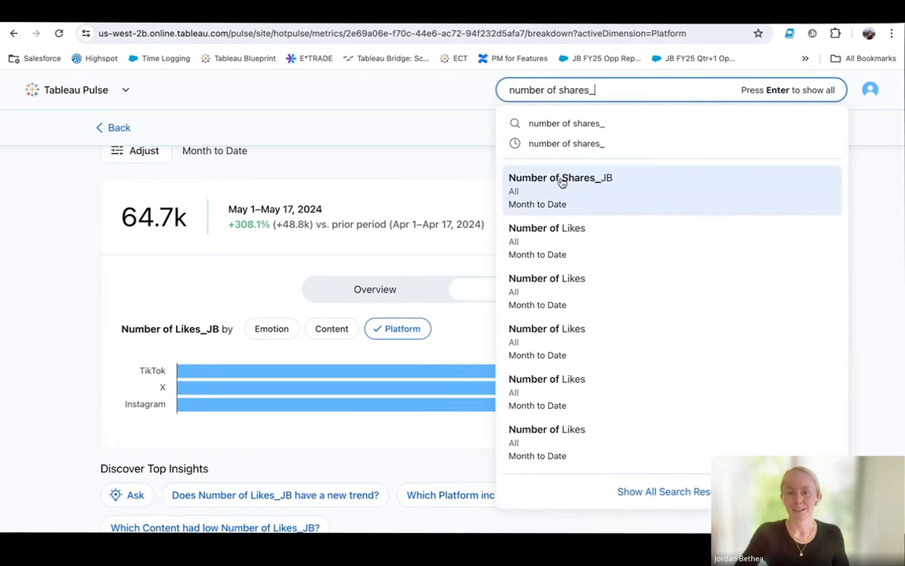
pyautogui.click(561, 183)
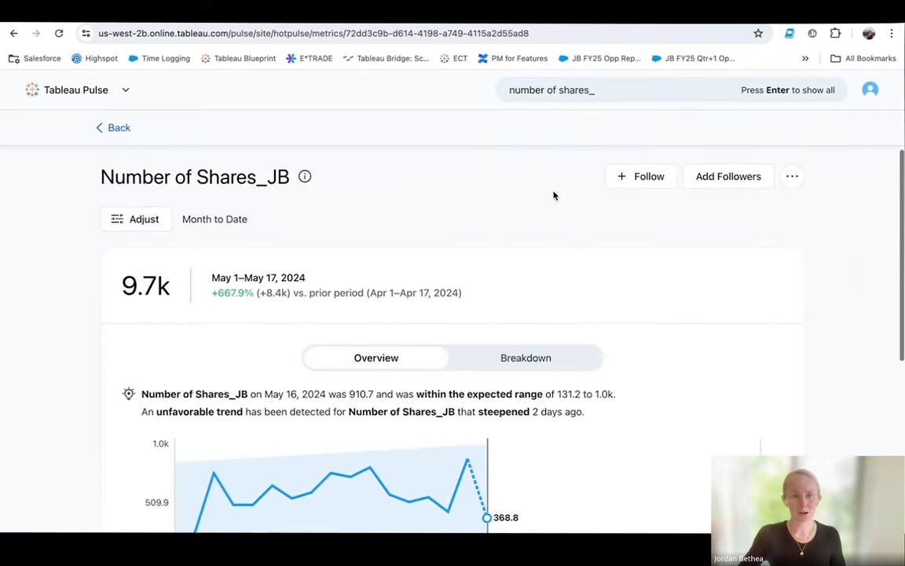
# Review the Number of Shares_JB overview, break the metric down by Platform and follow it.
pyautogui.scroll(-3, 479, 232)
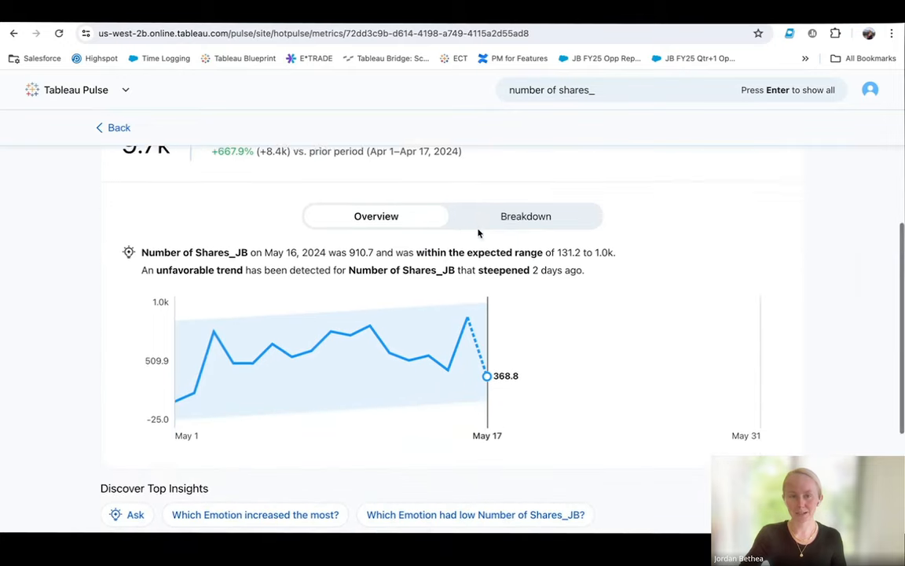
pyautogui.scroll(-1, 430, 398)
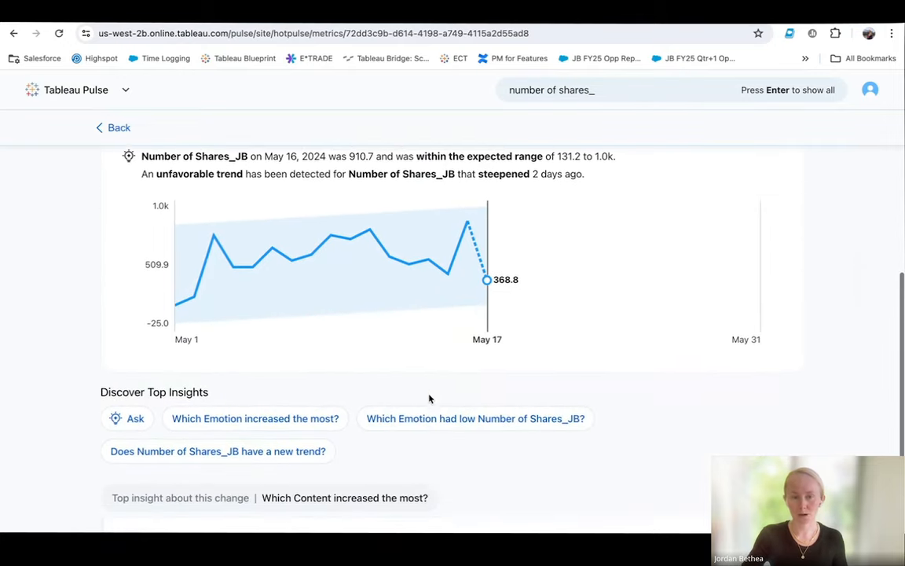
pyautogui.scroll(5, 390, 470)
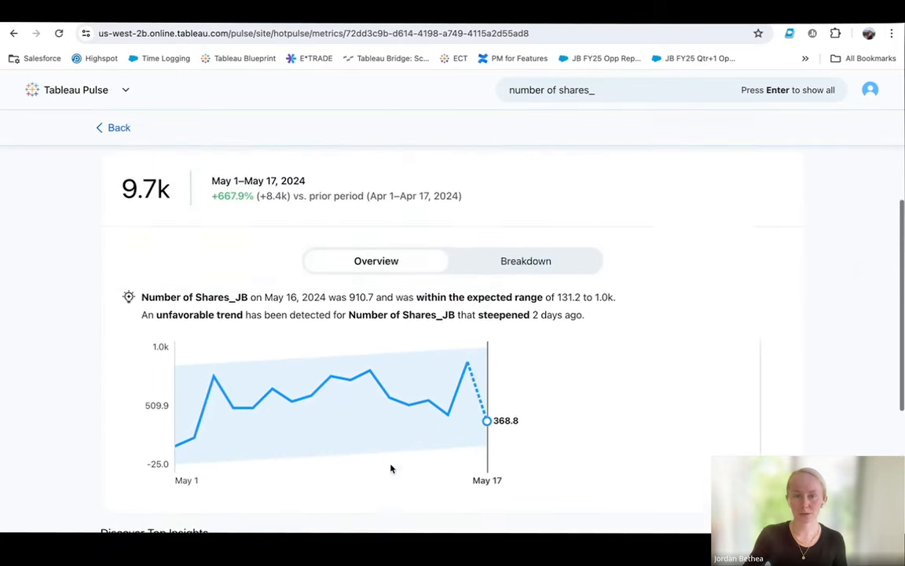
pyautogui.click(524, 363)
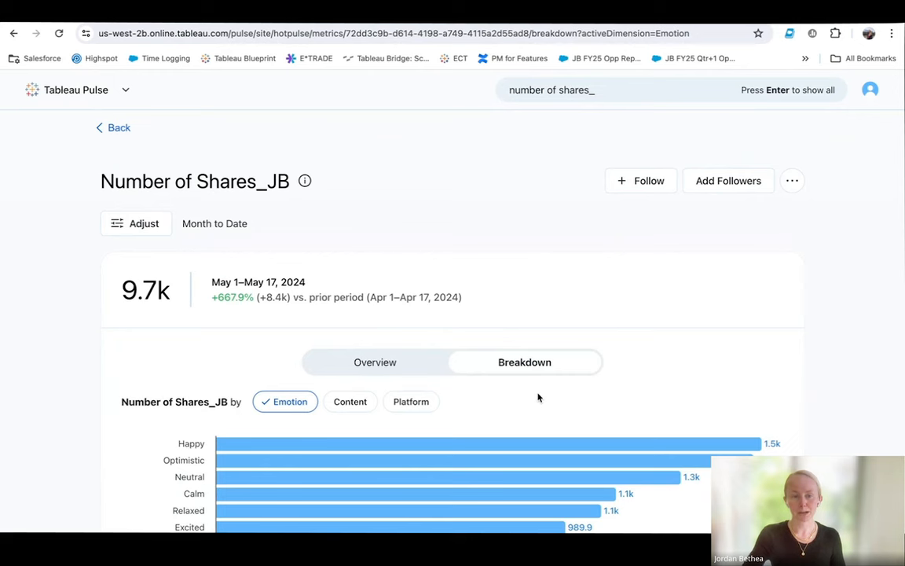
pyautogui.click(426, 405)
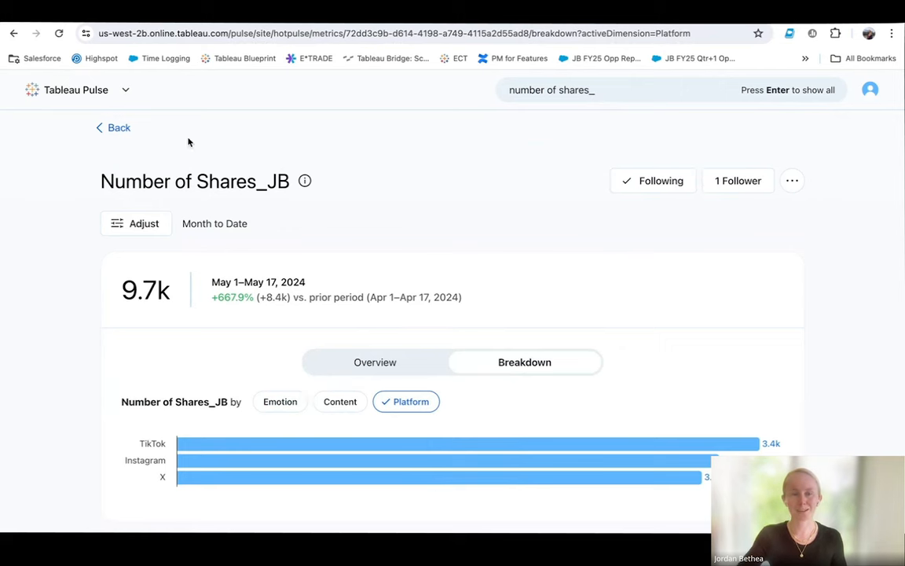
# Return to the Tableau Pulse home page, search for "influencer engagement_" and open the Influencer Engagement_JB metric.
pyautogui.click(48, 88)
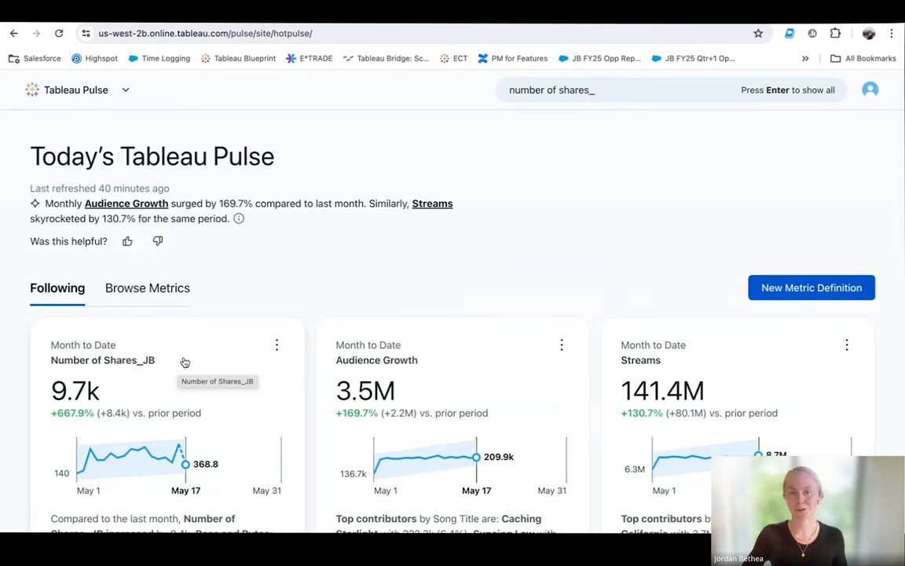
pyautogui.click(505, 90)
pyautogui.write('i')
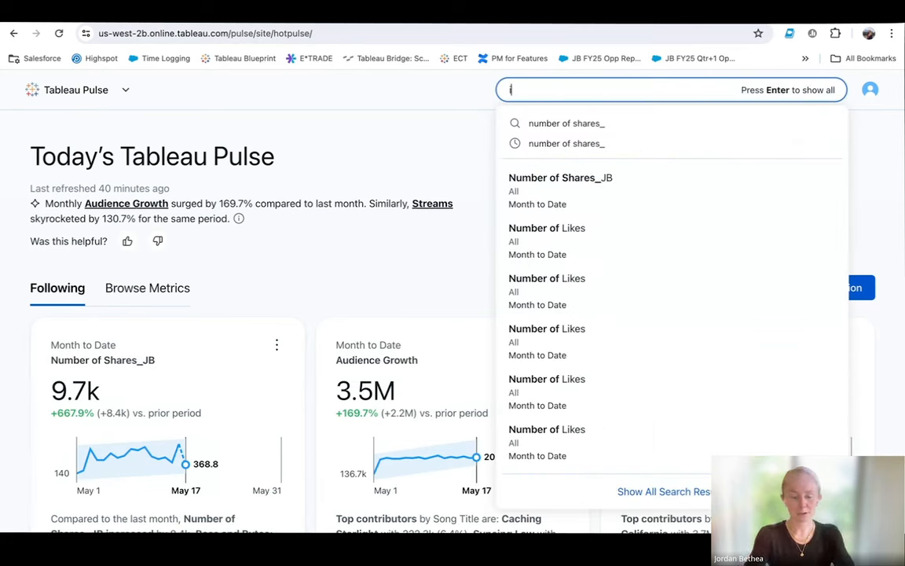
pyautogui.write('nfluencer engagement_')
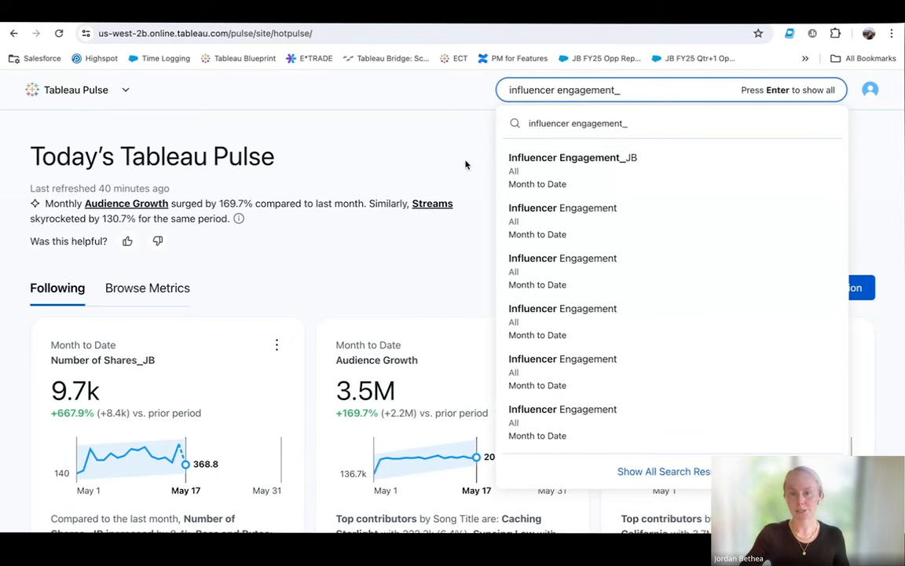
pyautogui.click(533, 174)
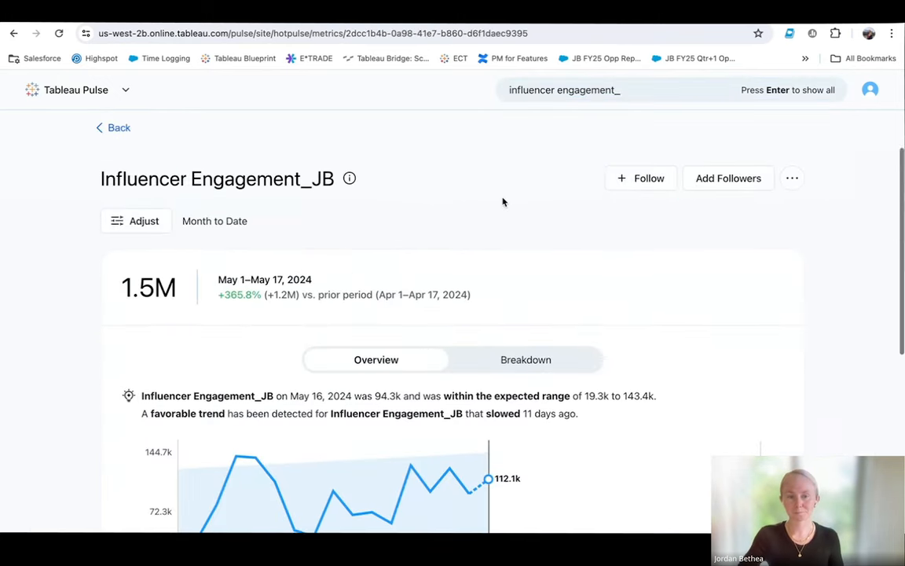
# Review the Influencer Engagement_JB overview and break the metric down by Emotion and by Content.
pyautogui.scroll(-3, 503, 202)
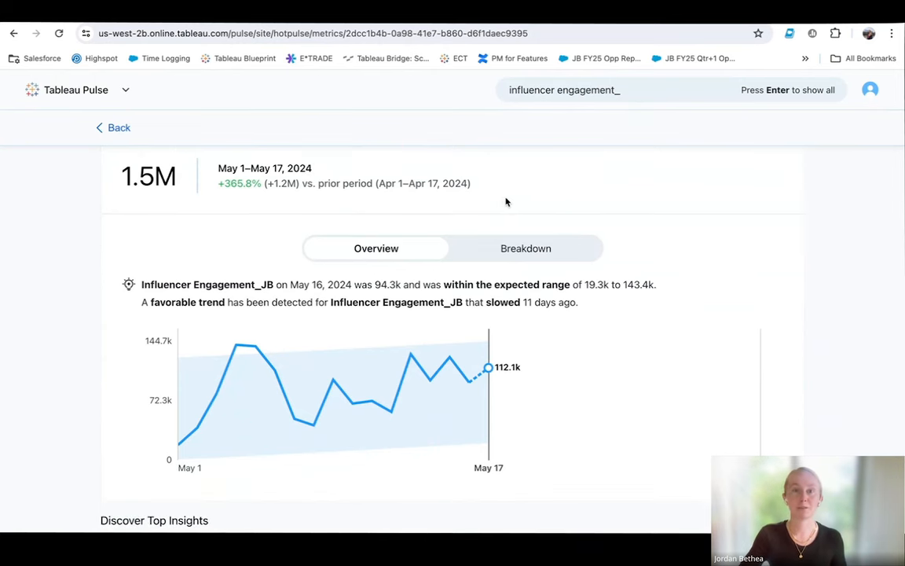
pyautogui.click(515, 247)
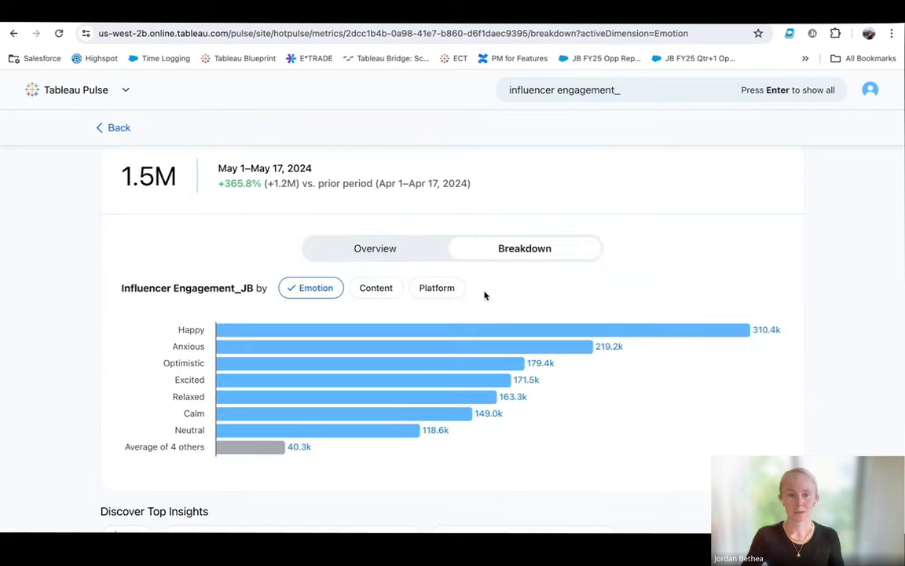
pyautogui.click(385, 290)
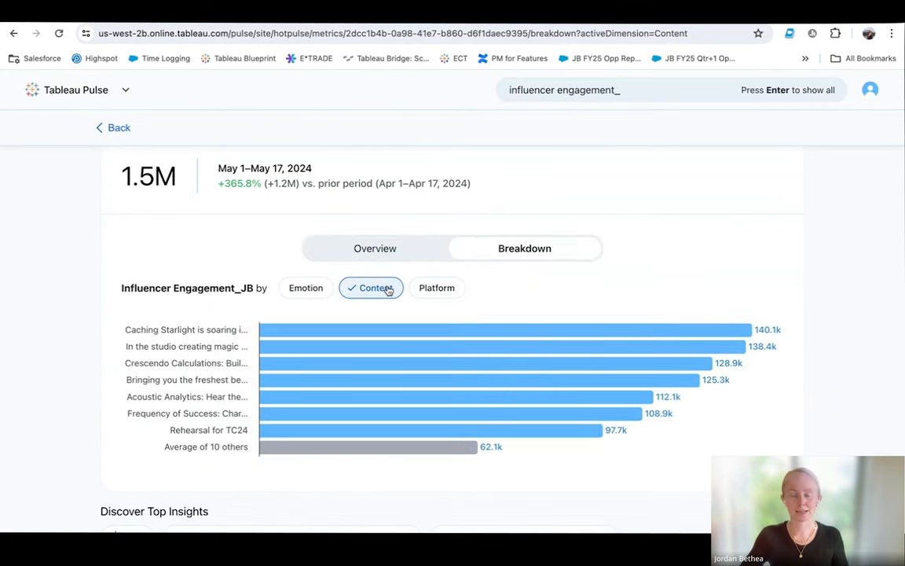
pyautogui.moveTo(263, 330)
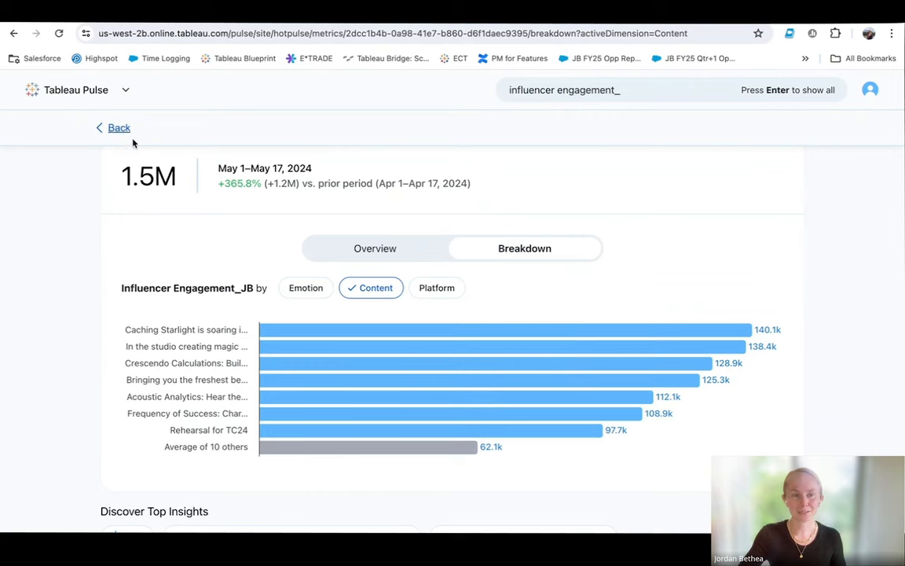
# Follow the Influencer Engagement_JB metric and review the followed metrics on the Tableau Pulse home page.
pyautogui.scroll(1, 174, 171)
pyautogui.scroll(2, 181, 171)
pyautogui.click(614, 180)
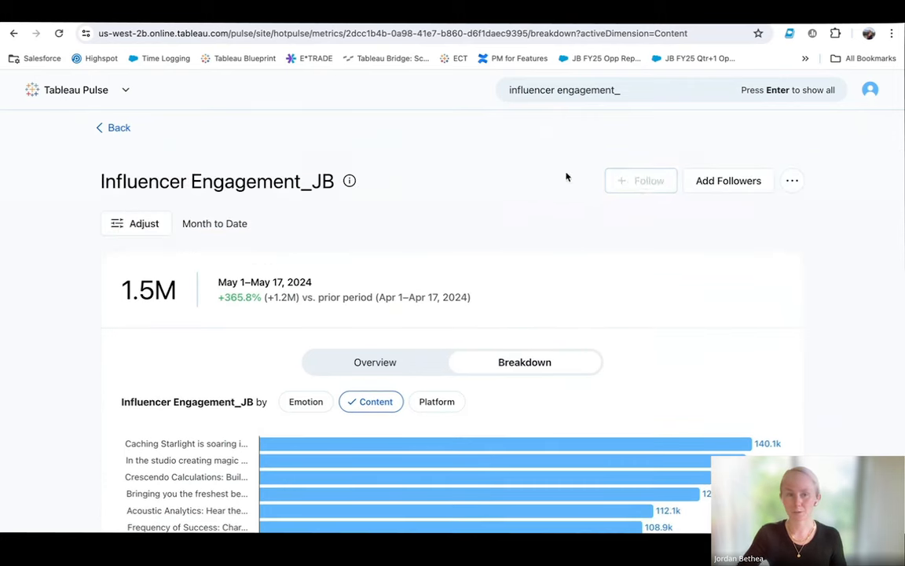
pyautogui.click(54, 89)
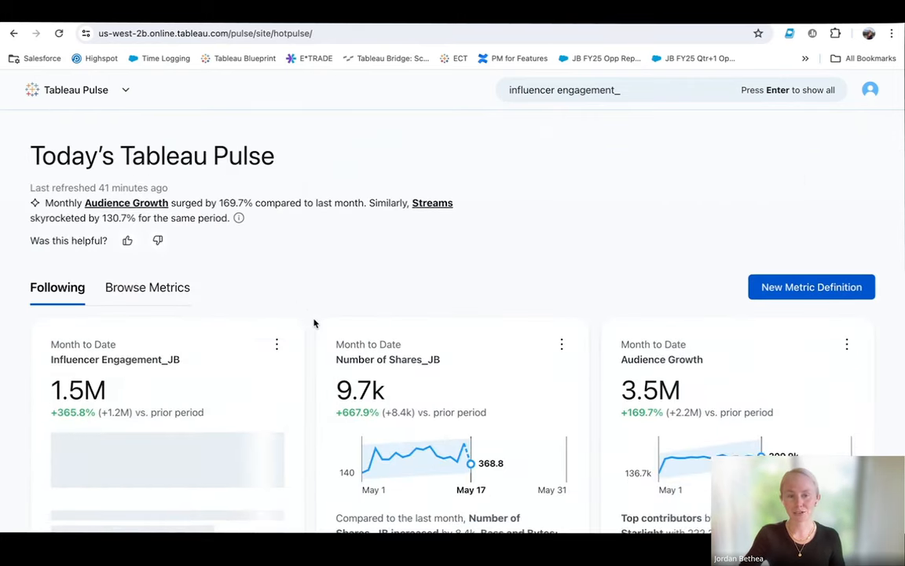
pyautogui.scroll(-2, 313, 323)
pyautogui.scroll(-1, 313, 323)
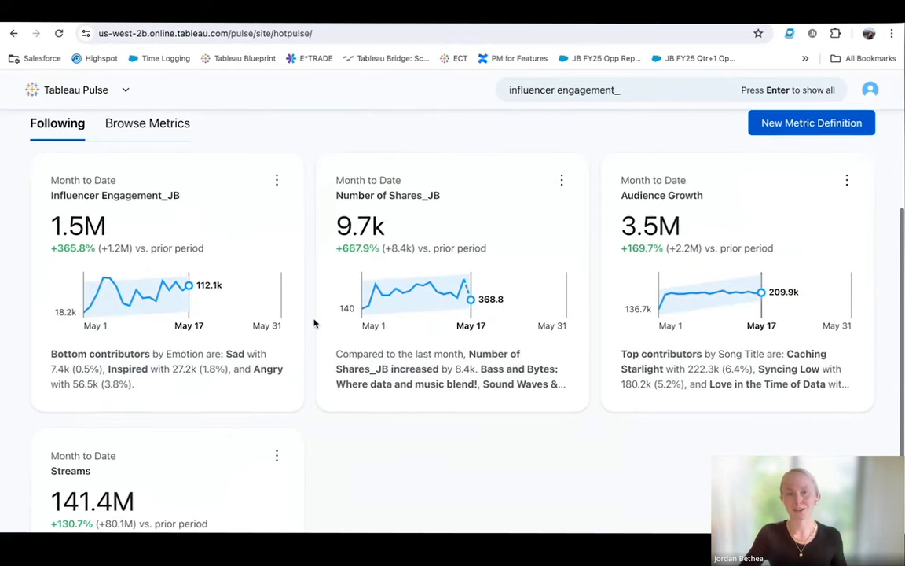
pyautogui.scroll(3, 314, 324)
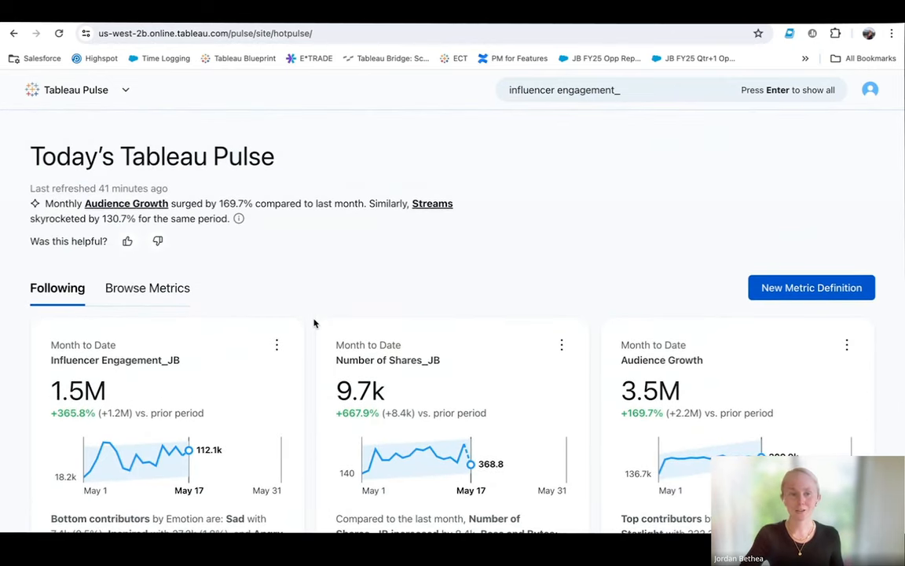
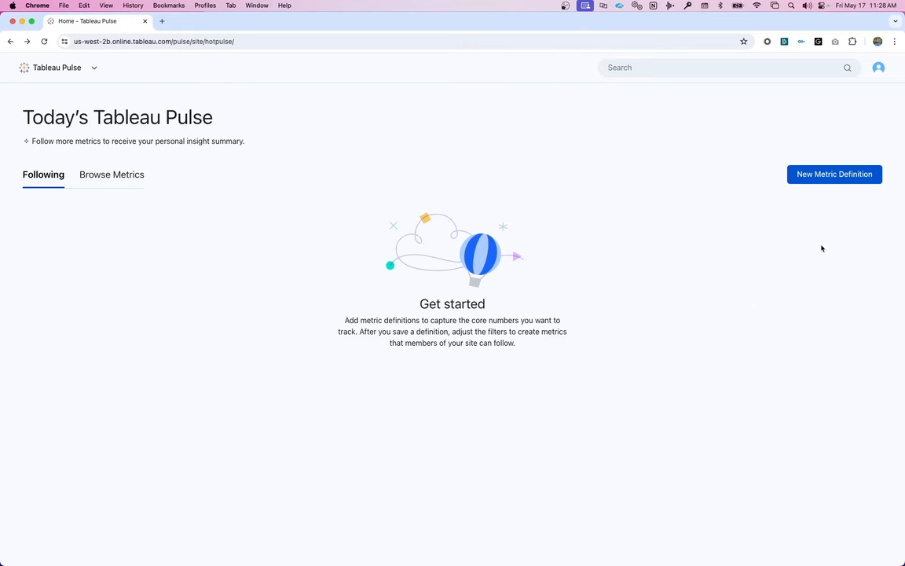
# Start a new metric definition connected to the Music Production Details data source.
pyautogui.click(831, 180)
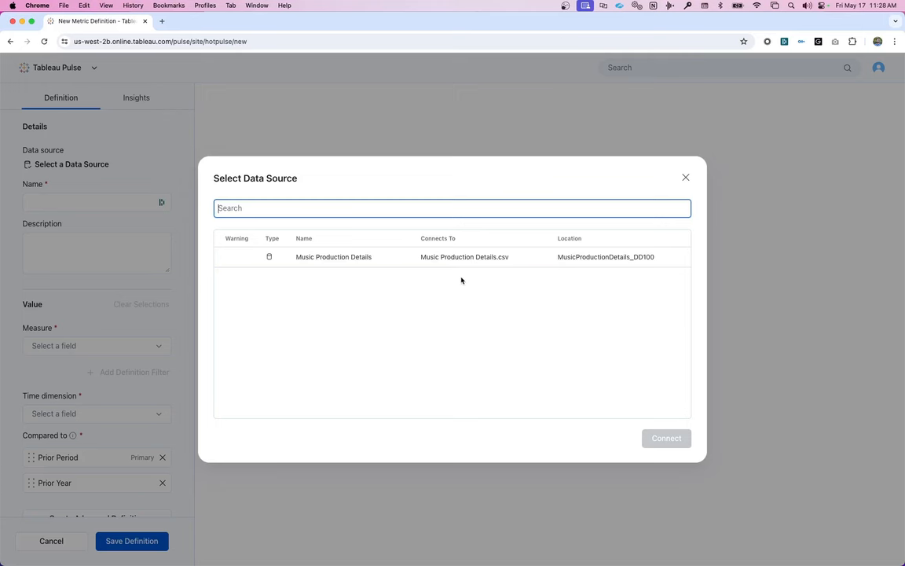
pyautogui.click(390, 263)
pyautogui.click(670, 437)
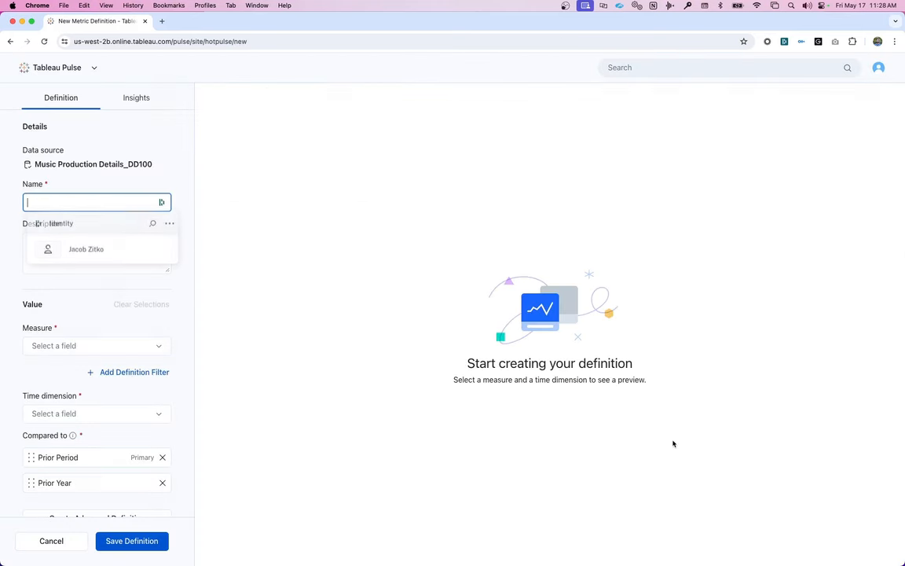
pyautogui.click(104, 202)
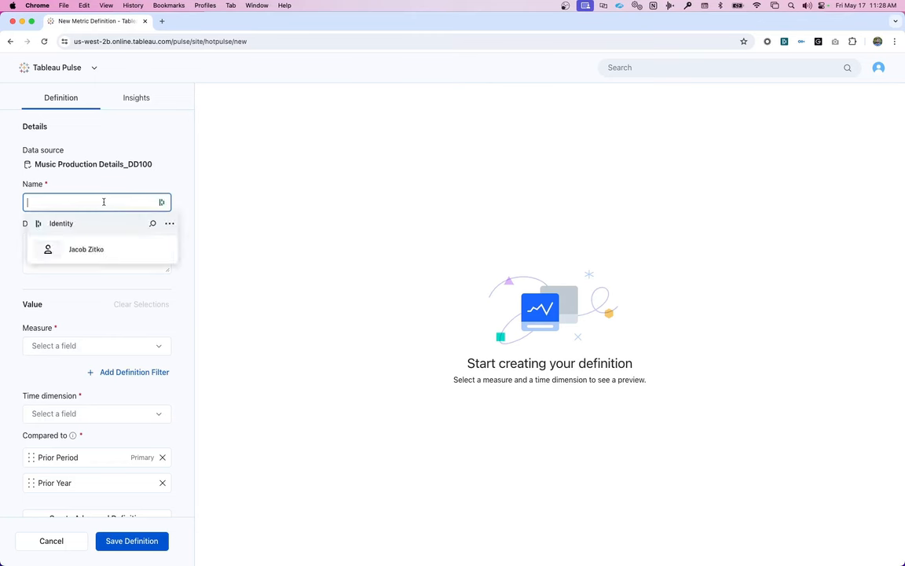
pyautogui.click(106, 188)
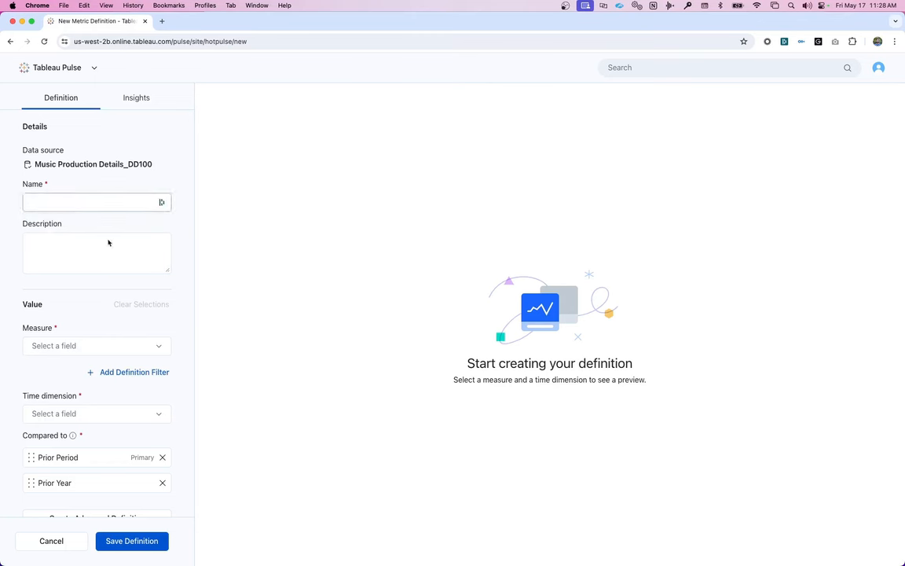
# Set the definition's measure to Spend and name the definition "Spend".
pyautogui.click(125, 354)
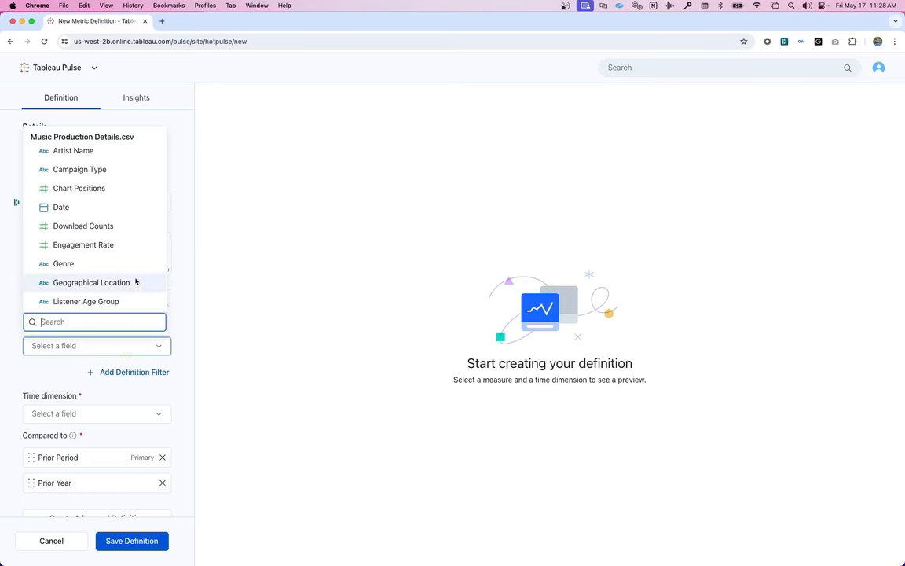
pyautogui.scroll(-5, 135, 271)
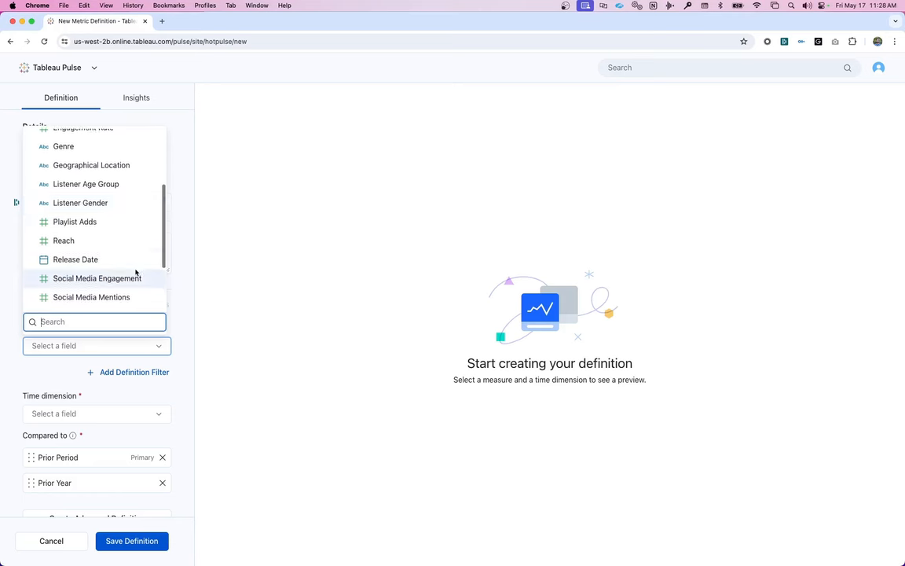
pyautogui.scroll(-3, 136, 272)
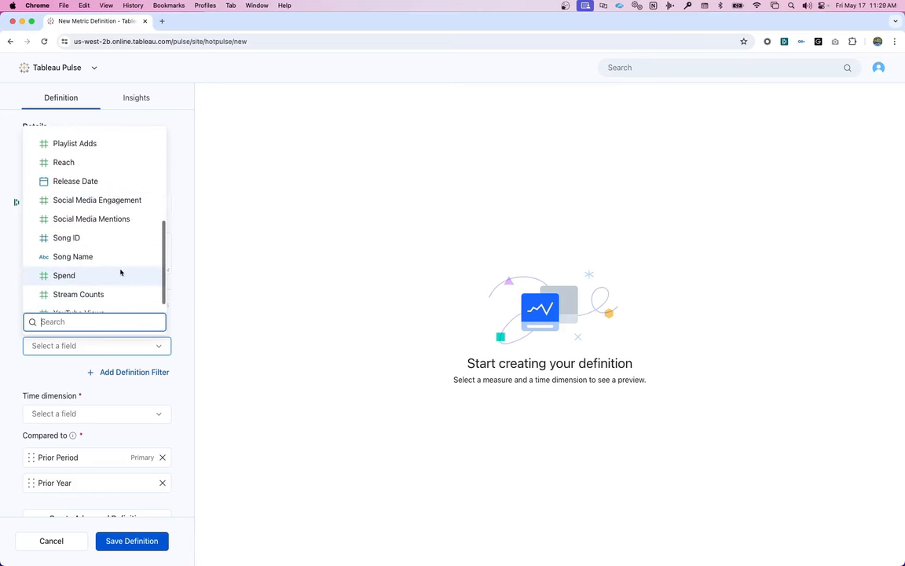
pyautogui.click(124, 278)
pyautogui.click(98, 204)
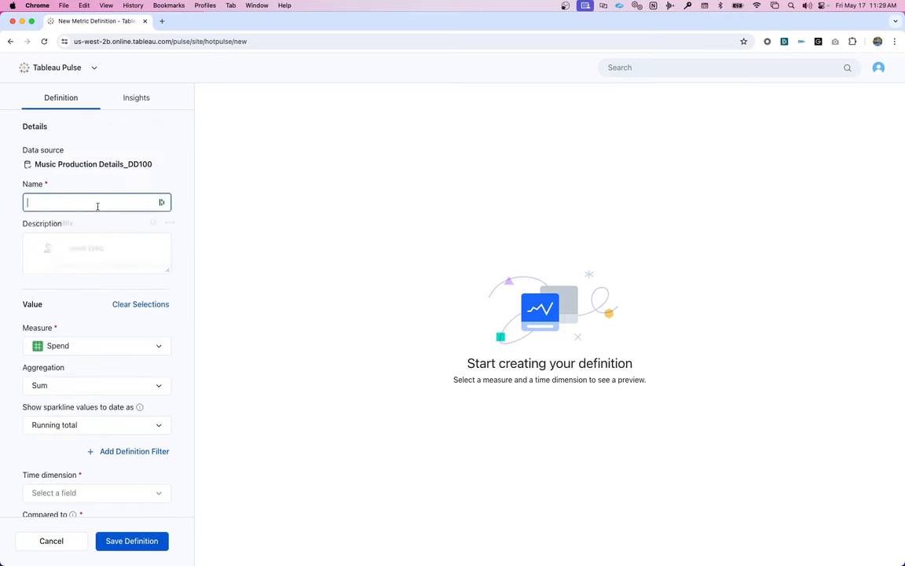
pyautogui.write('Spend')
pyautogui.click(95, 244)
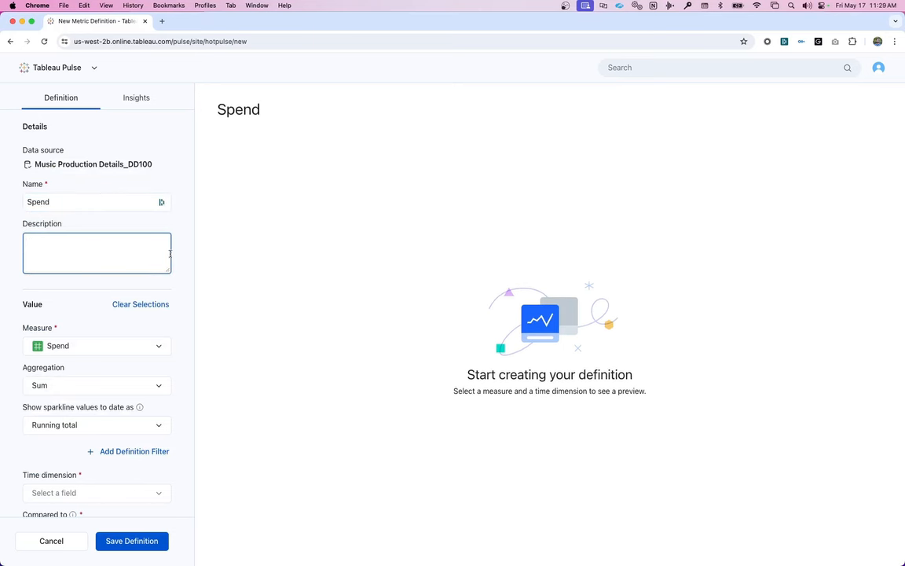
# Set the time dimension of the Spend definition to Date.
pyautogui.scroll(-2, 175, 259)
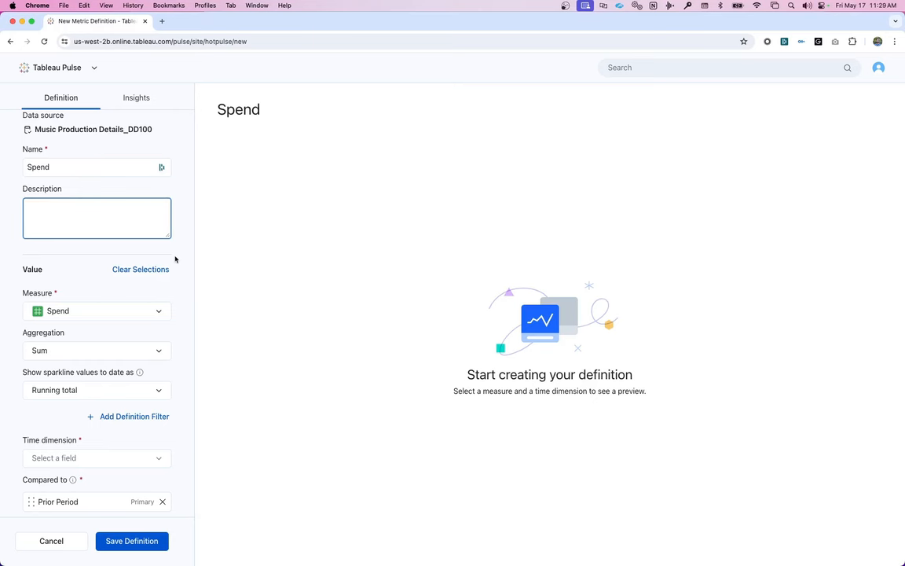
pyautogui.scroll(-2, 181, 339)
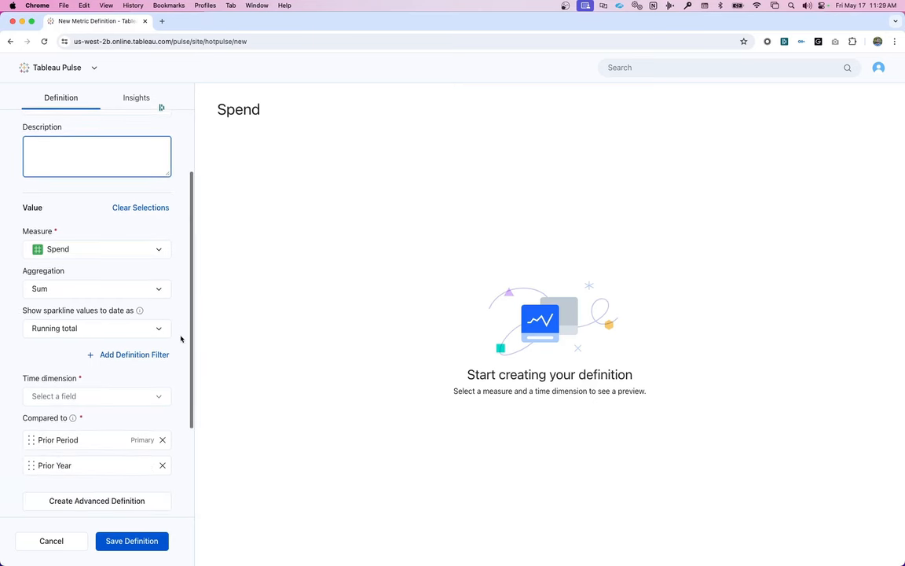
pyautogui.click(162, 380)
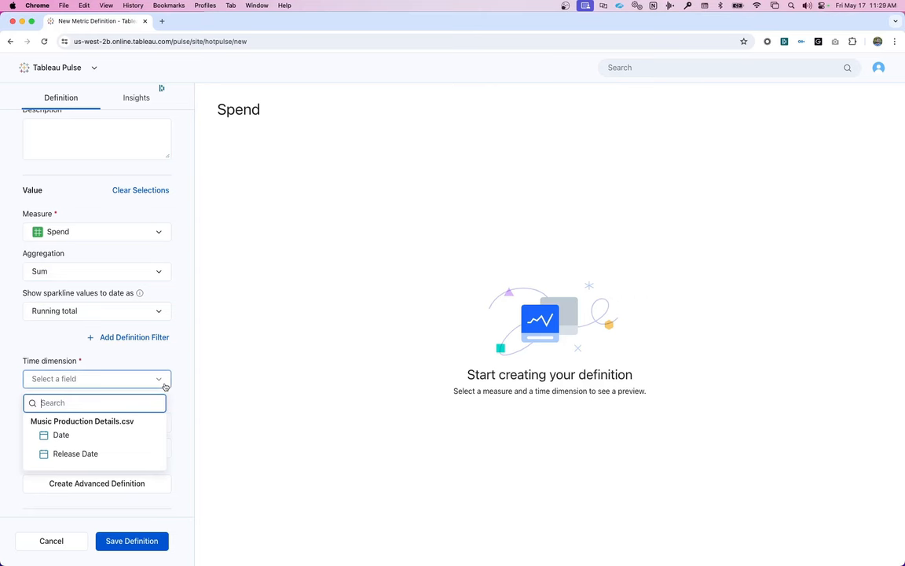
pyautogui.click(89, 436)
# View the comparison settings and the Advanced Analytics Editor for the Spend definition, closing the editor without applying anything.
pyautogui.scroll(-2, 181, 399)
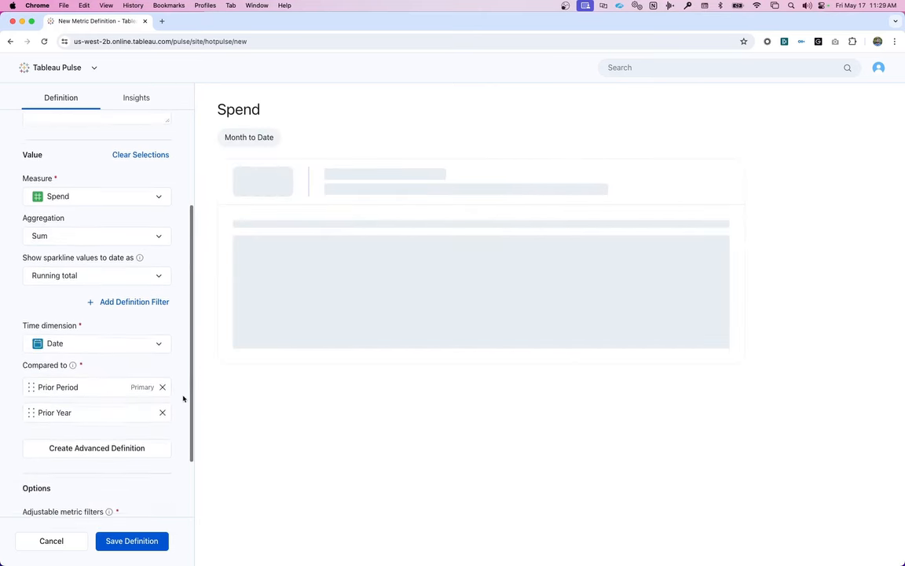
pyautogui.scroll(-2, 183, 397)
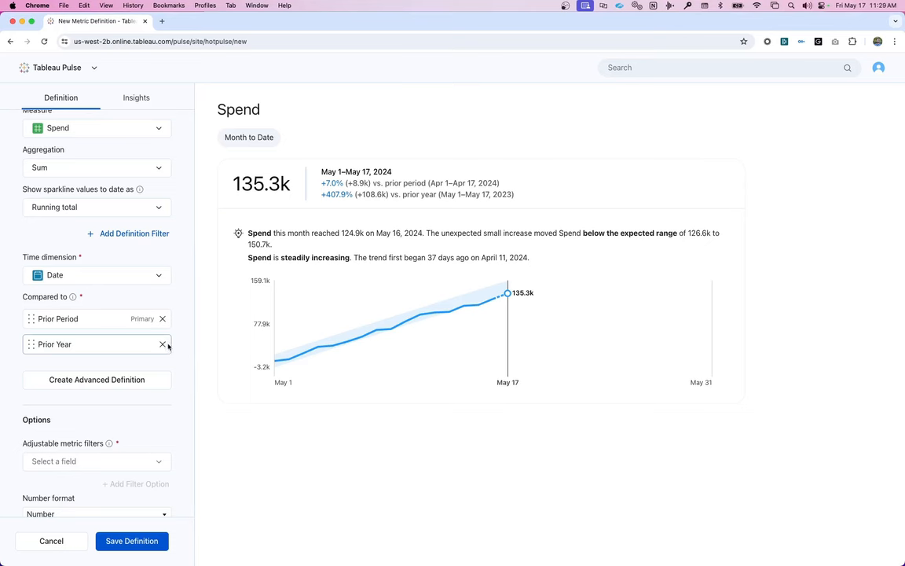
pyautogui.scroll(-1, 175, 348)
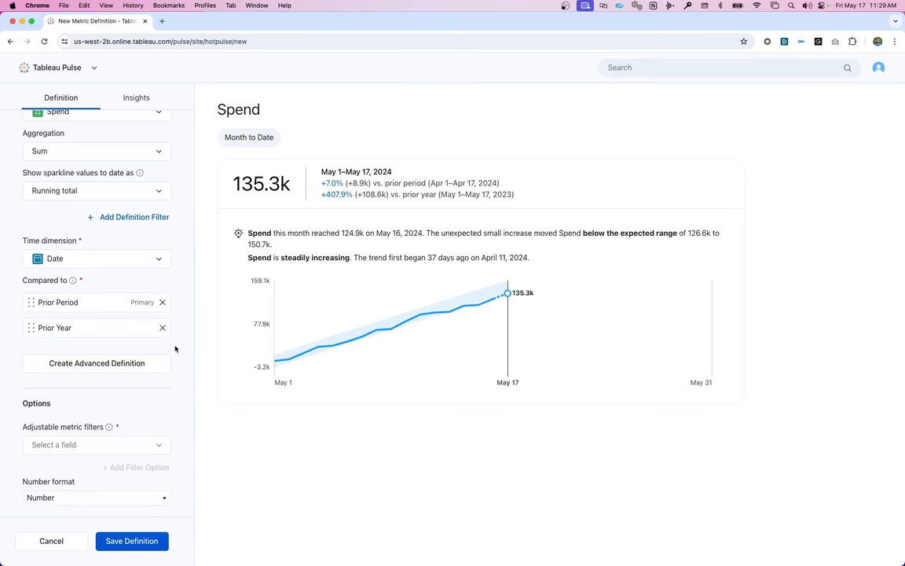
pyautogui.click(161, 365)
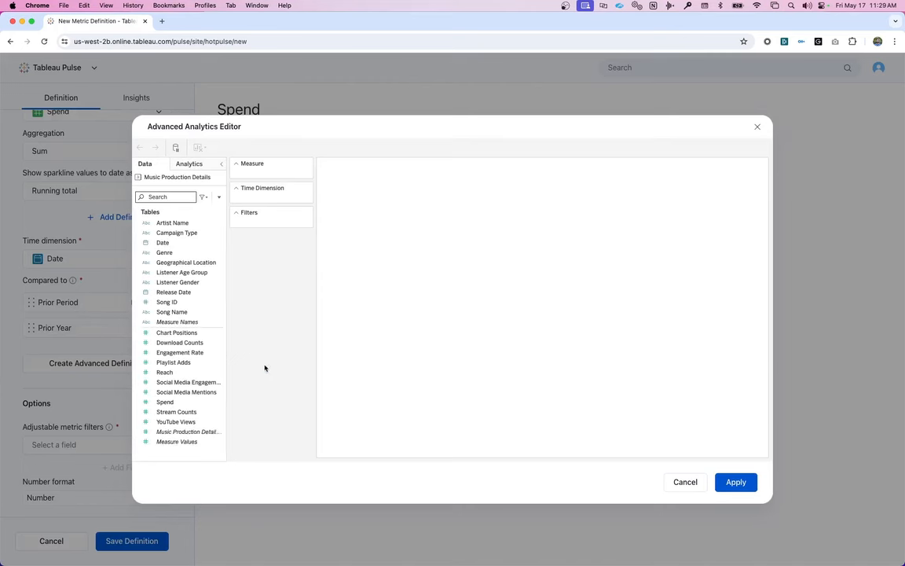
pyautogui.click(757, 126)
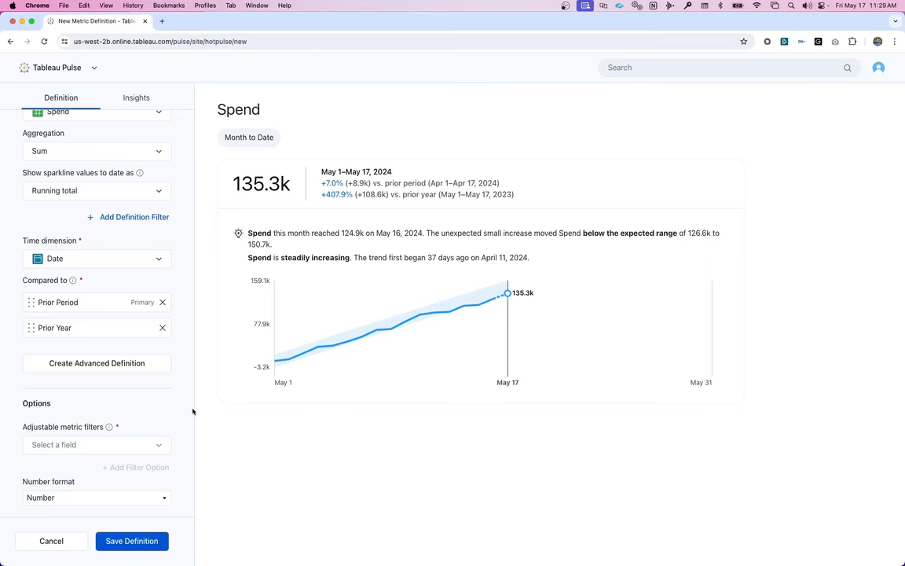
# Add Artist Name, Campaign Type and Genre as adjustable metric filters of the Spend definition.
pyautogui.click(156, 445)
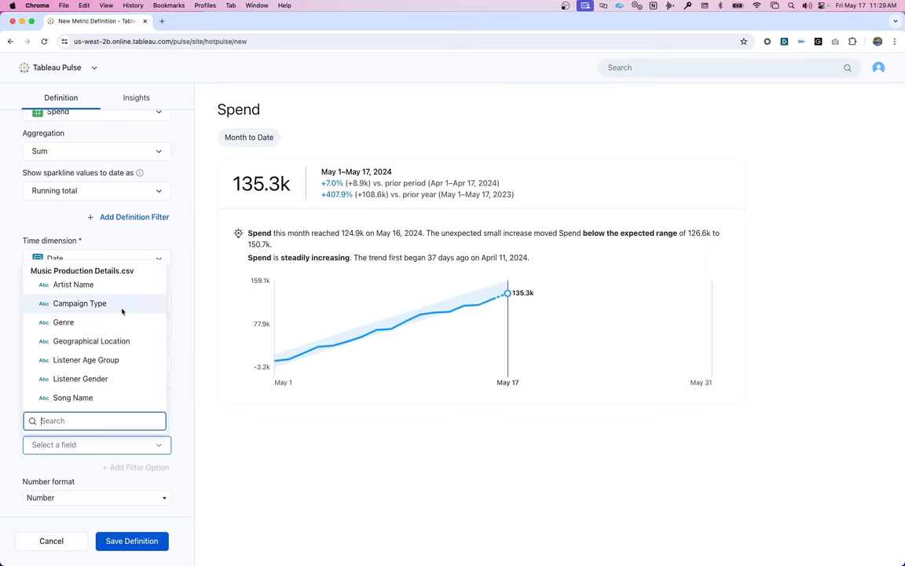
pyautogui.click(73, 284)
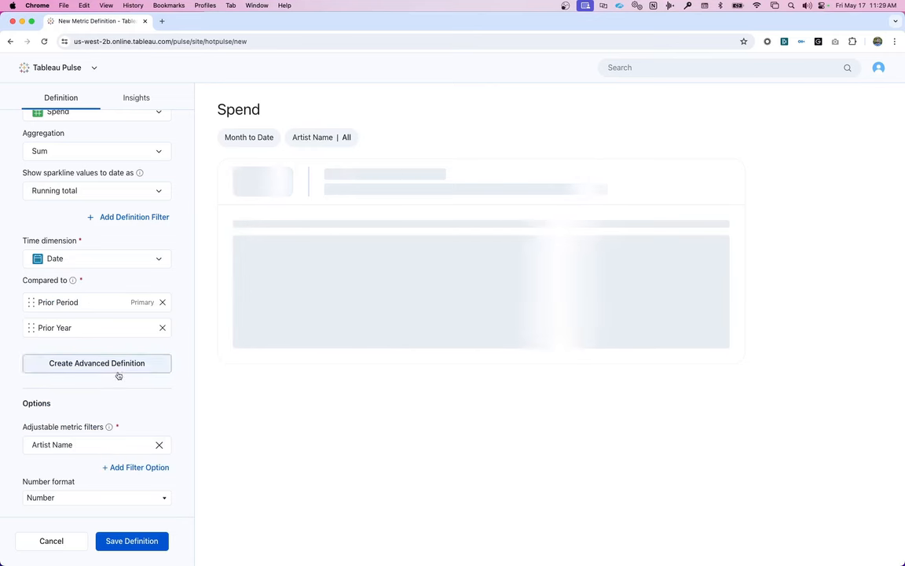
pyautogui.click(128, 467)
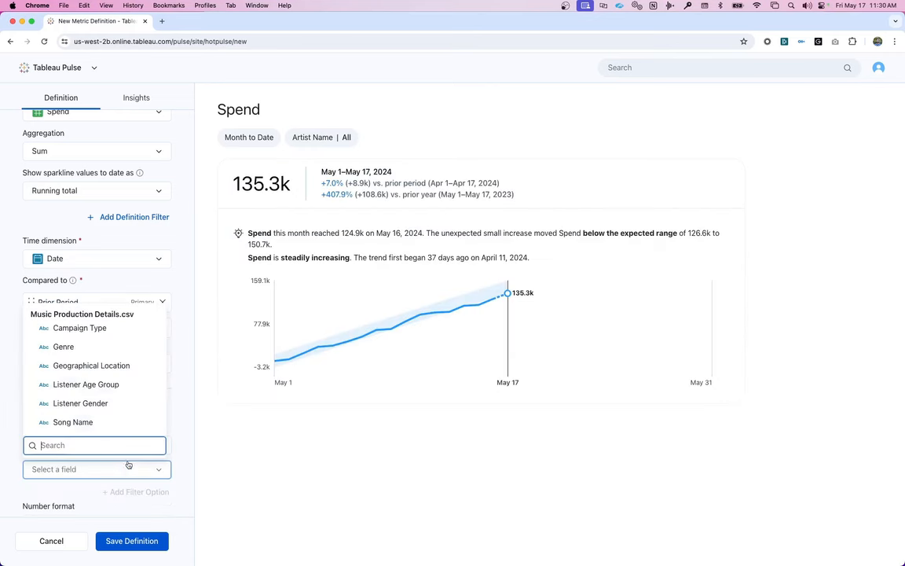
pyautogui.click(107, 328)
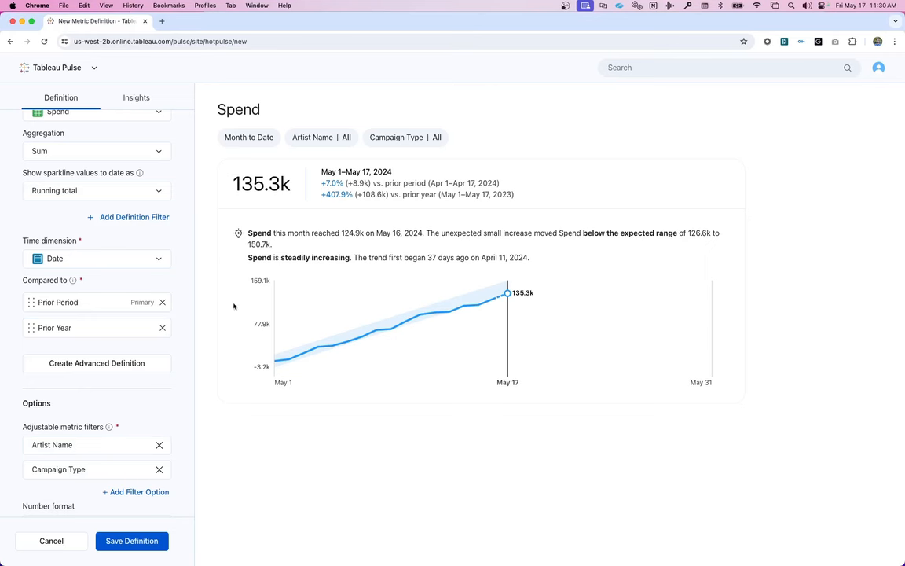
pyautogui.click(144, 491)
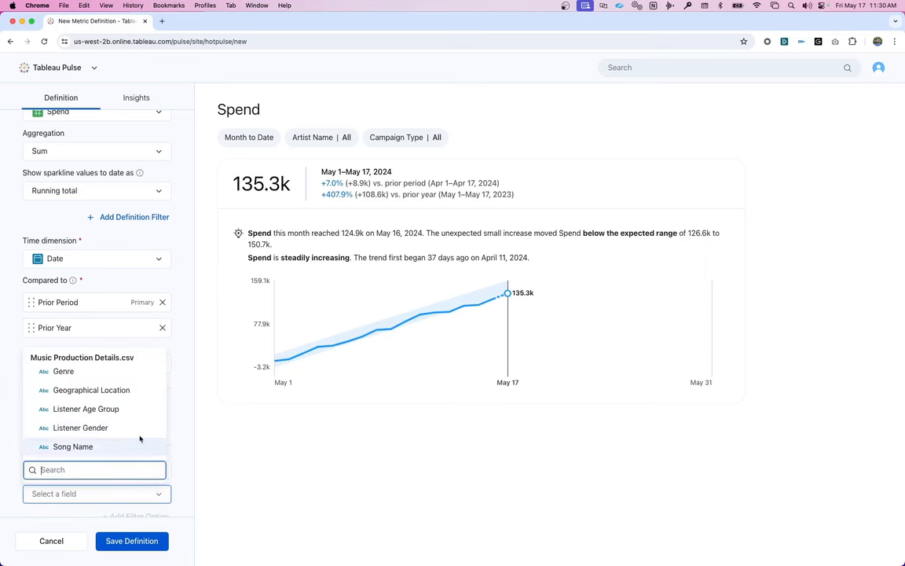
pyautogui.click(96, 372)
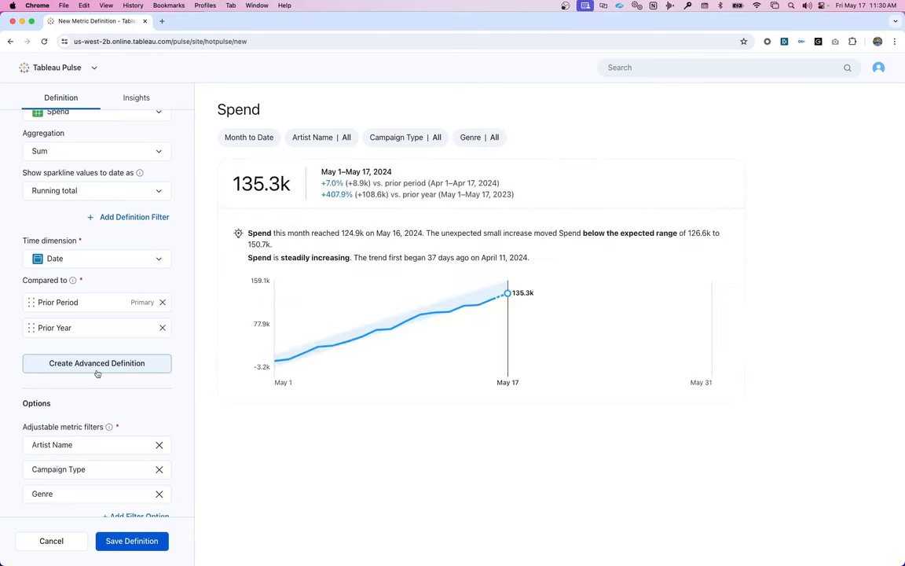
# Add Geographical Location, Song Name, Listener Age Group and Listener Gender as adjustable metric filters of the Spend definition.
pyautogui.scroll(-2, 134, 390)
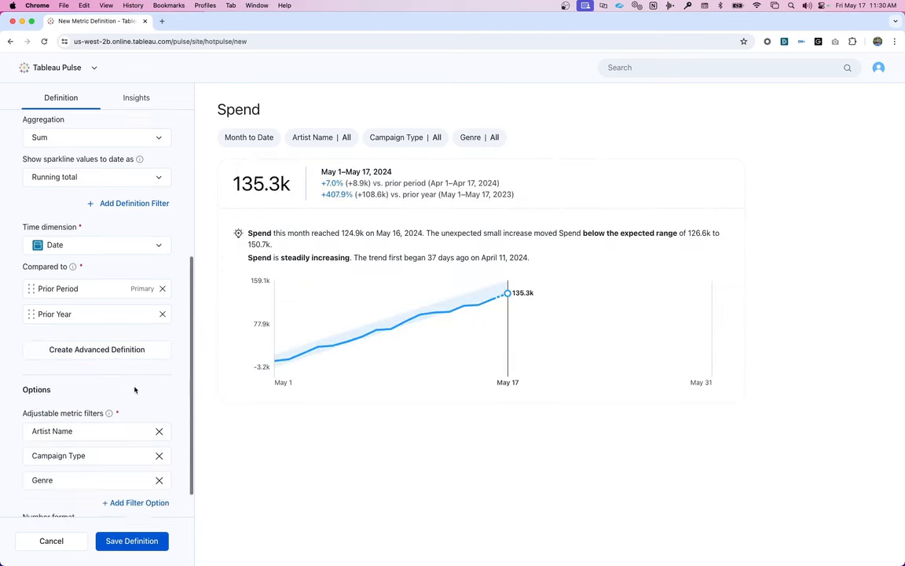
pyautogui.scroll(-3, 134, 390)
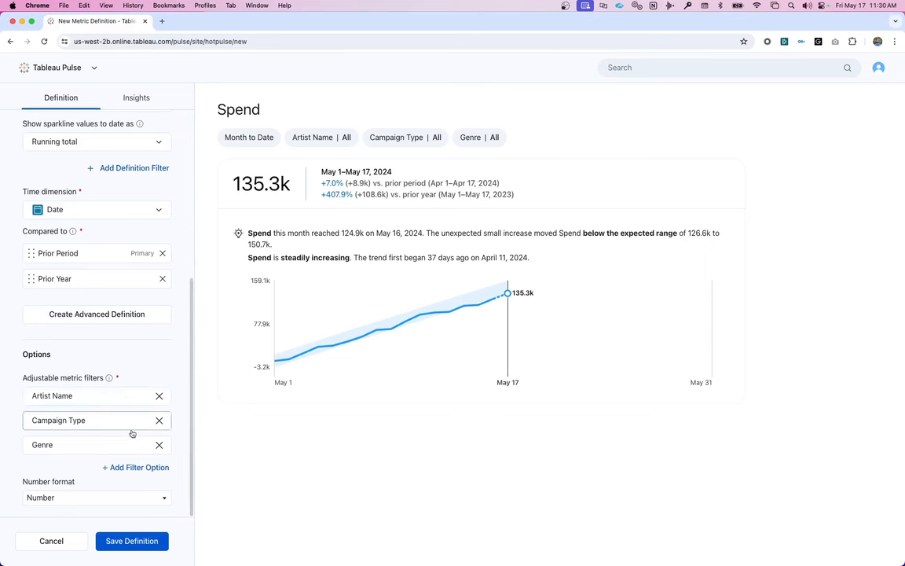
pyautogui.click(126, 466)
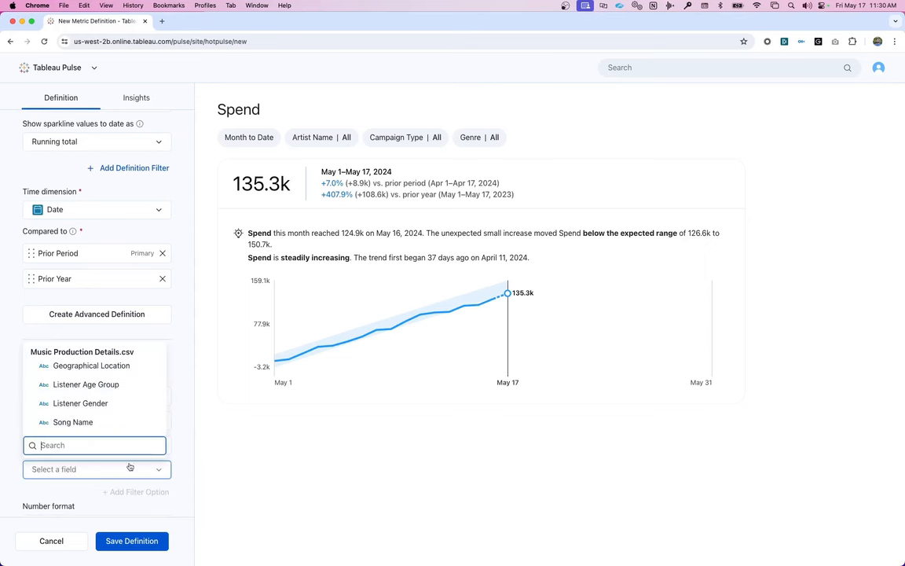
pyautogui.click(87, 366)
pyautogui.scroll(-2, 126, 425)
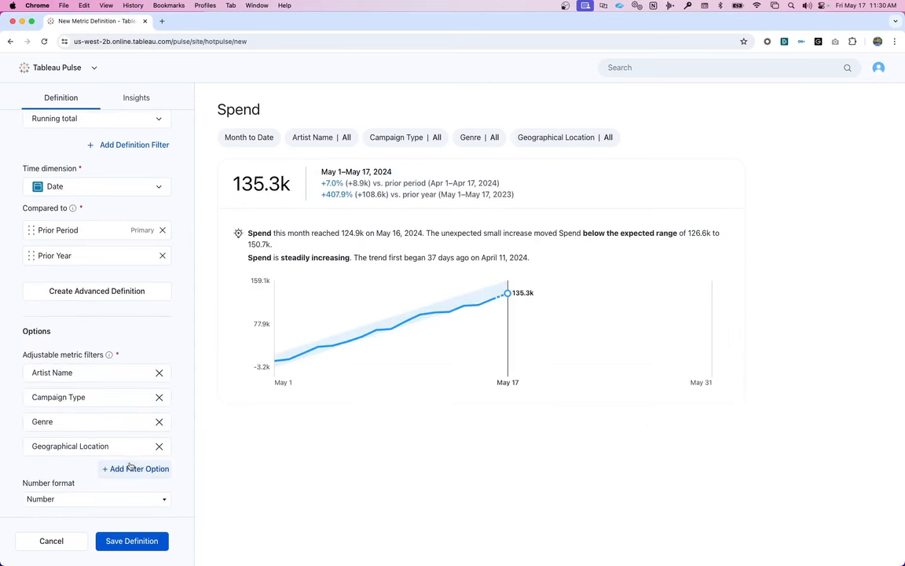
pyautogui.click(130, 466)
pyautogui.click(49, 422)
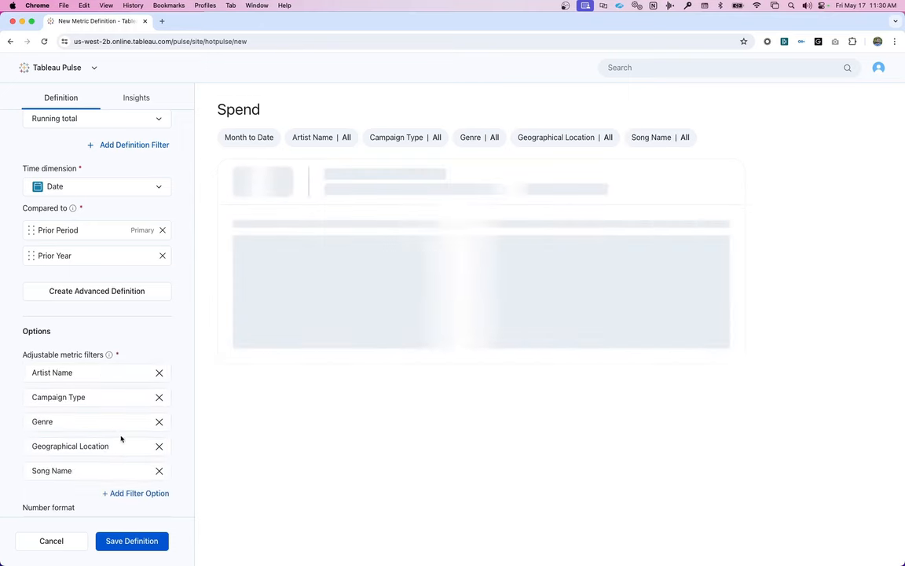
pyautogui.scroll(-1, 121, 438)
pyautogui.click(125, 467)
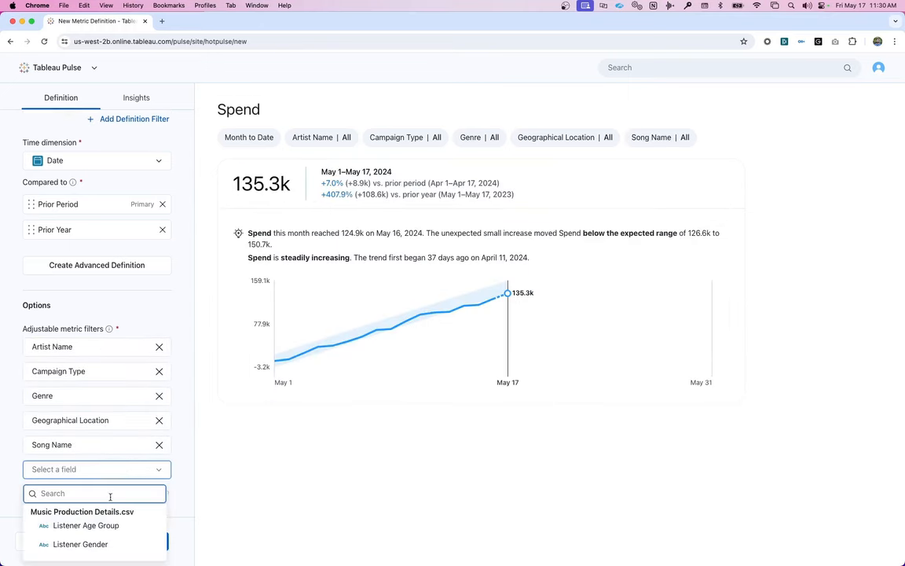
pyautogui.click(94, 525)
pyautogui.scroll(-1, 140, 464)
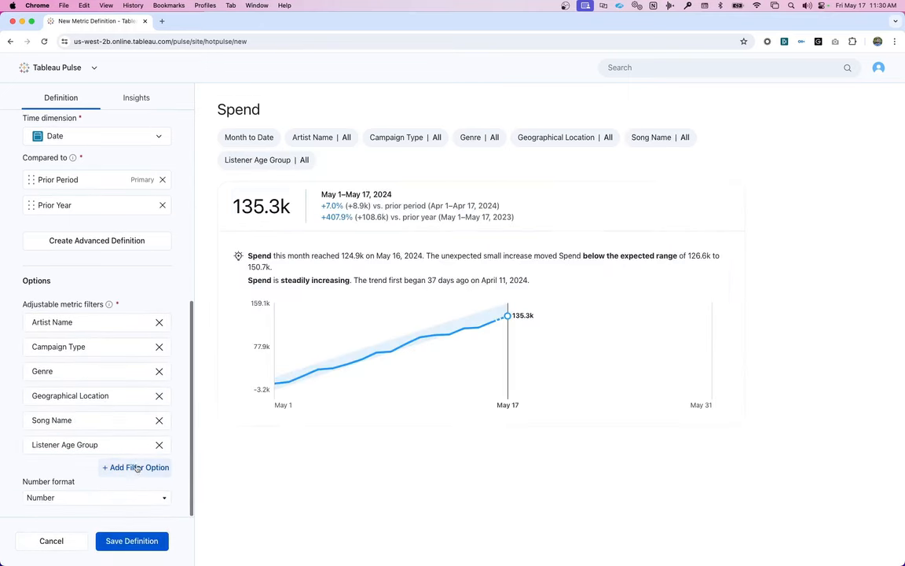
pyautogui.click(137, 468)
pyautogui.click(65, 524)
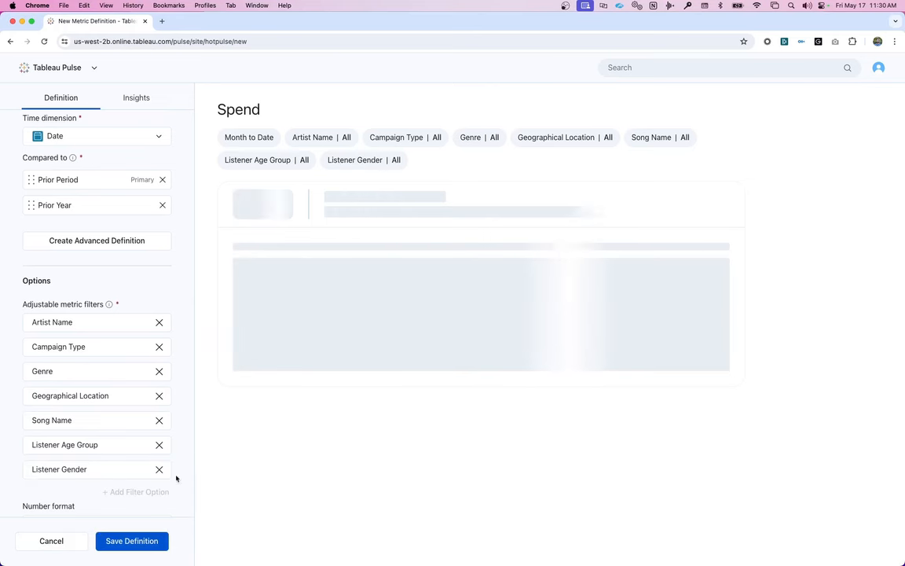
# Set the number format of the Spend definition to Currency.
pyautogui.scroll(-1, 176, 477)
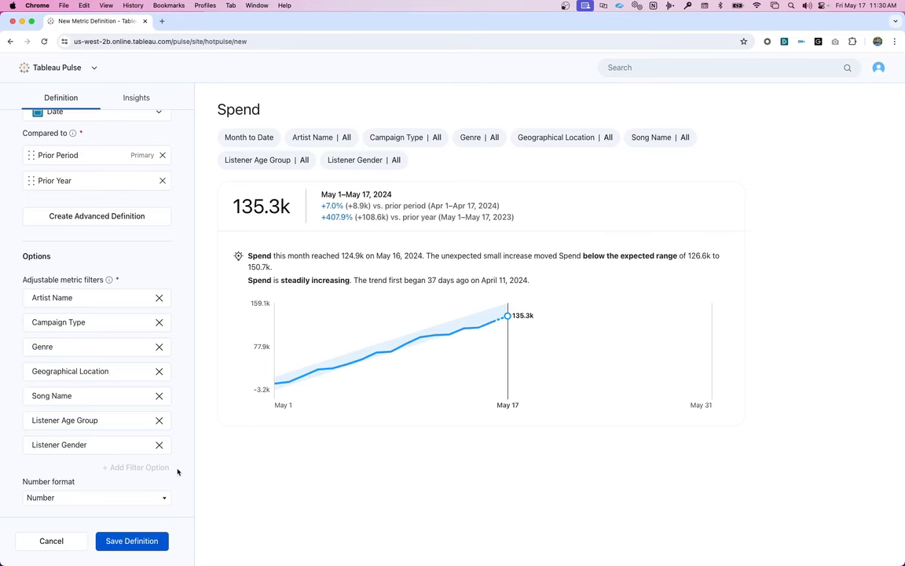
pyautogui.click(95, 498)
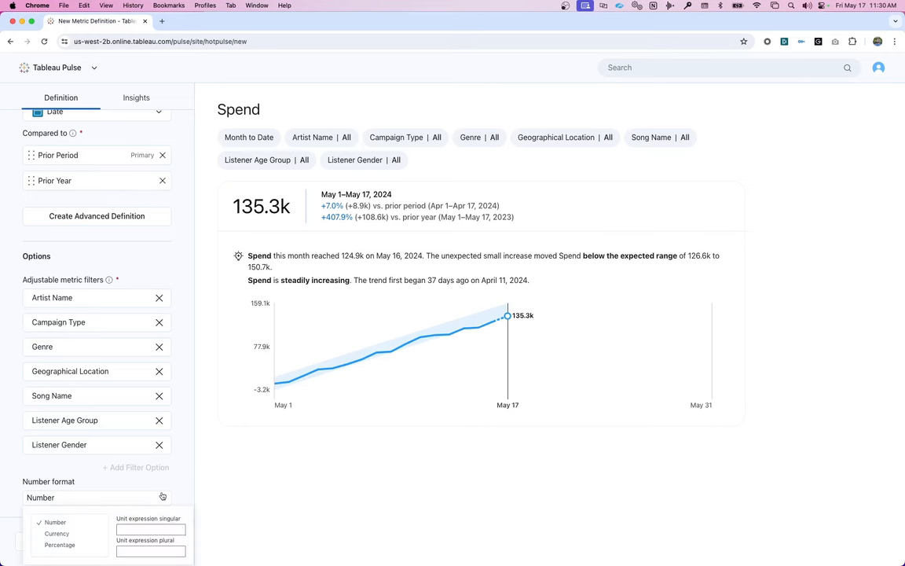
pyautogui.click(82, 539)
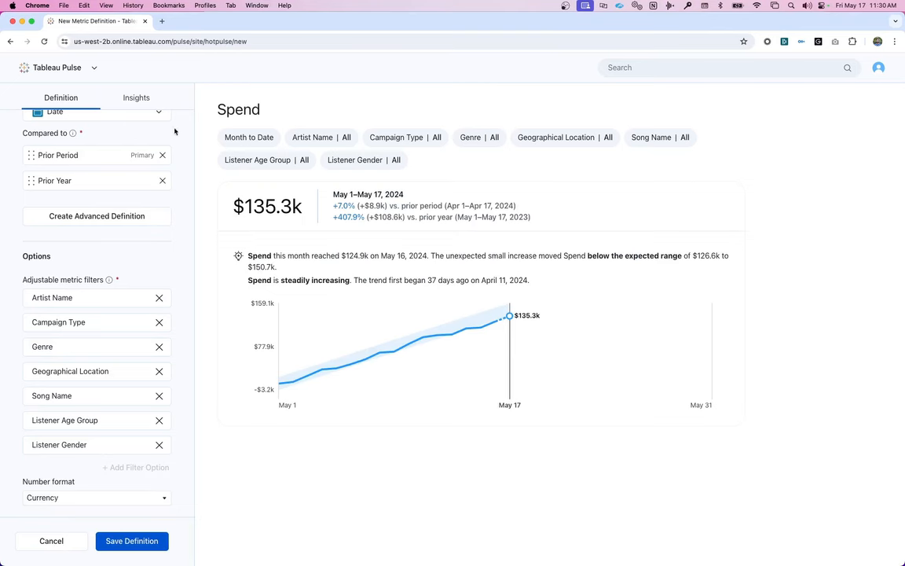
# In the insight settings of the Spend definition, mark a value going up as Unfavorable.
pyautogui.click(141, 97)
pyautogui.click(123, 240)
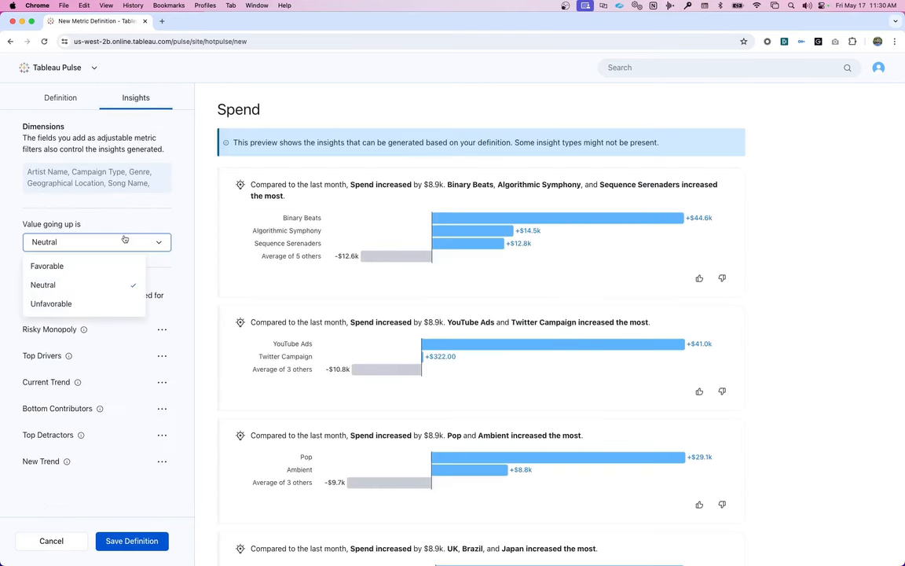
pyautogui.click(47, 303)
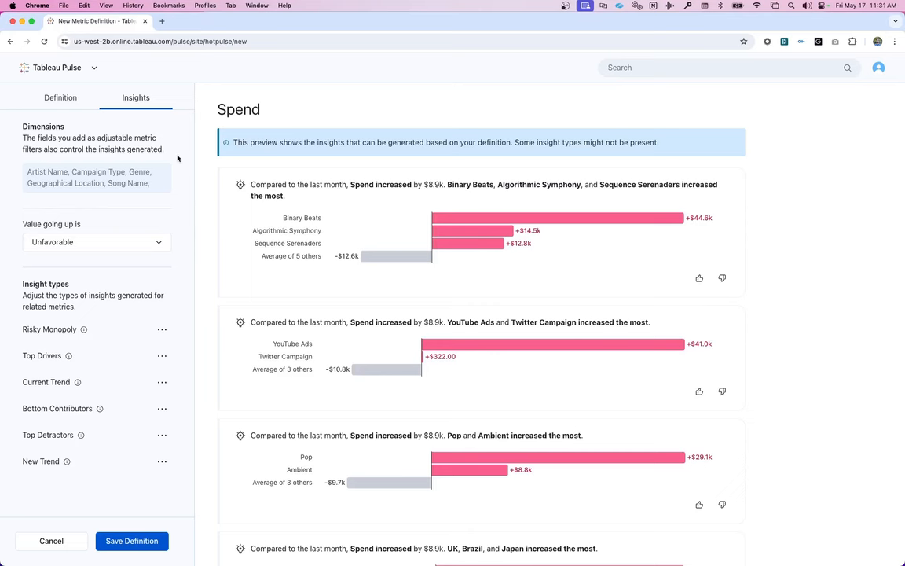
pyautogui.click(167, 244)
pyautogui.click(168, 243)
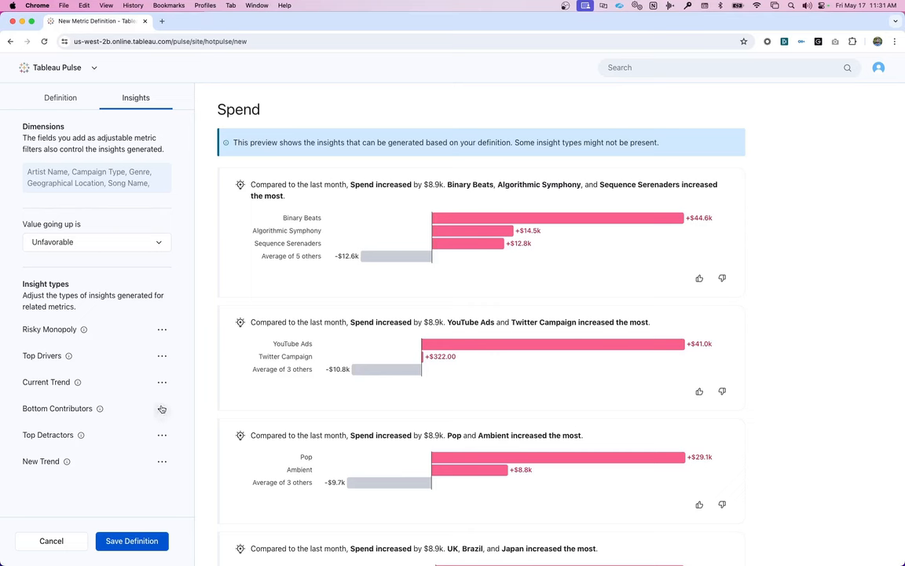
# Check the description and options of the Bottom Contributors insight type without turning it off, and save the Spend definition.
pyautogui.moveTo(99, 409)
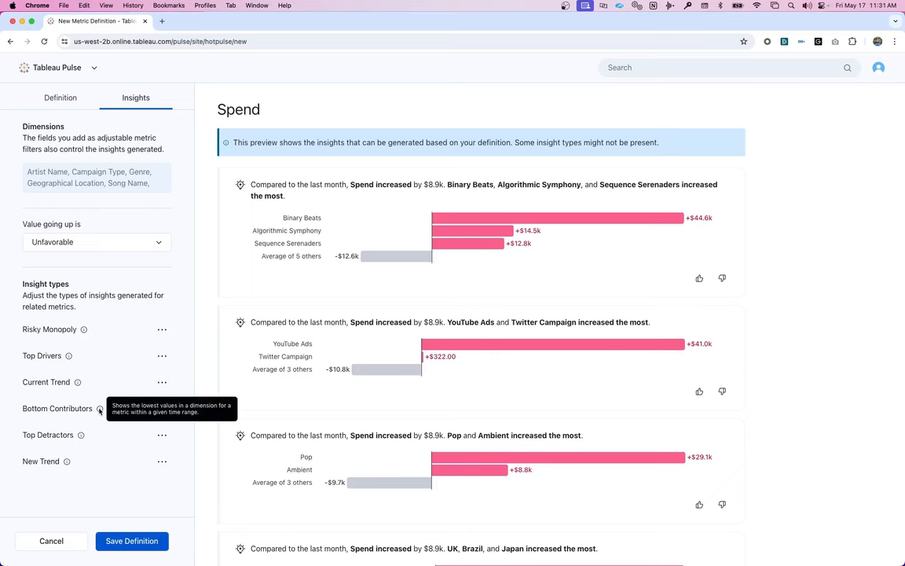
pyautogui.click(162, 408)
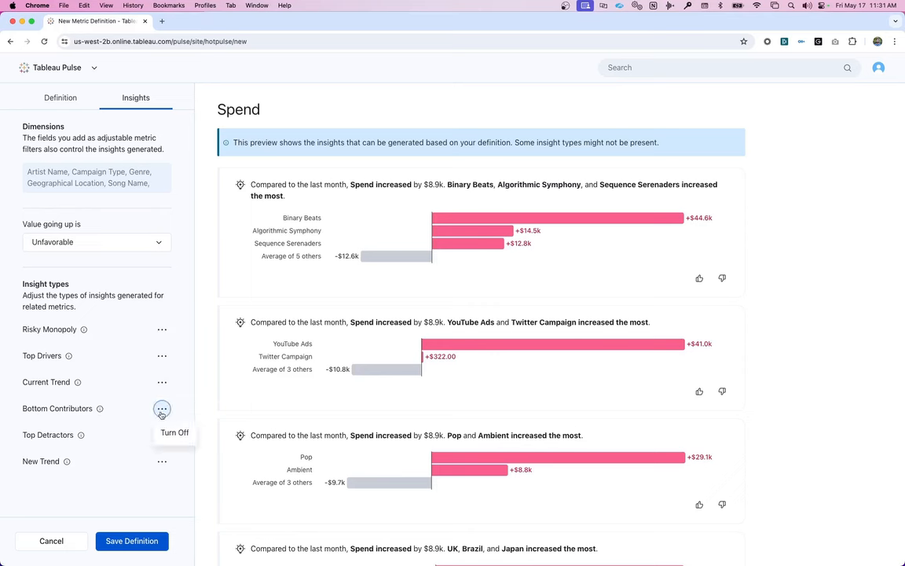
pyautogui.click(180, 412)
pyautogui.click(134, 550)
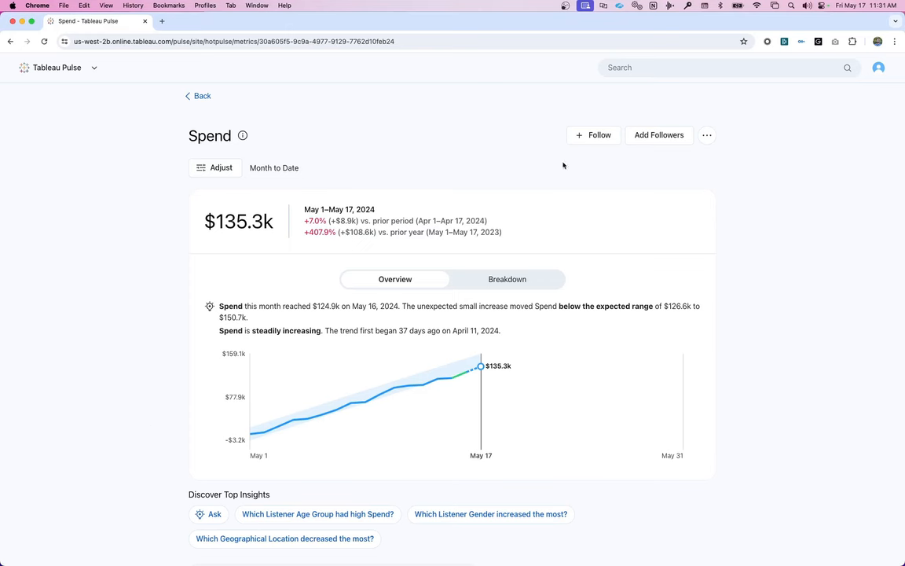
# Follow the Spend metric and view its follower list, closing the list without adding anyone.
pyautogui.click(591, 136)
pyautogui.click(651, 137)
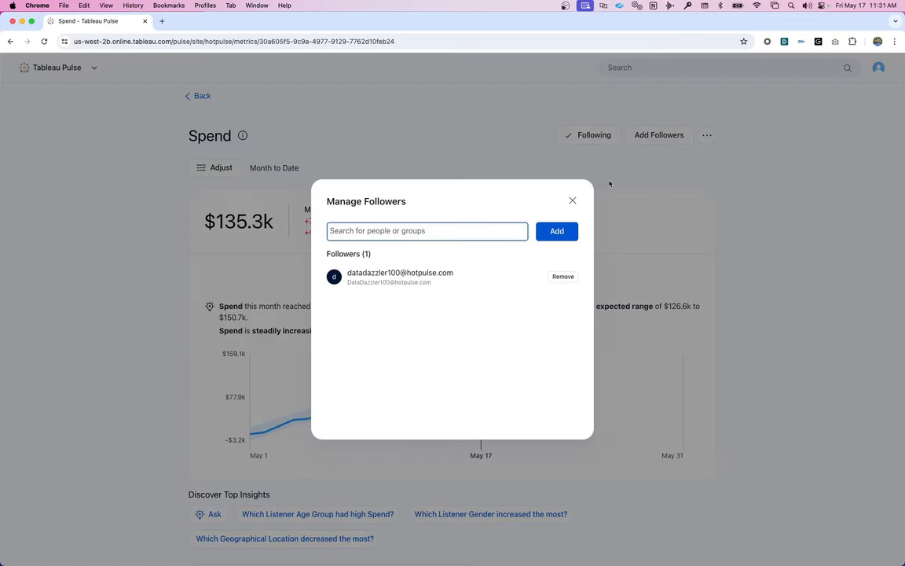
pyautogui.click(572, 201)
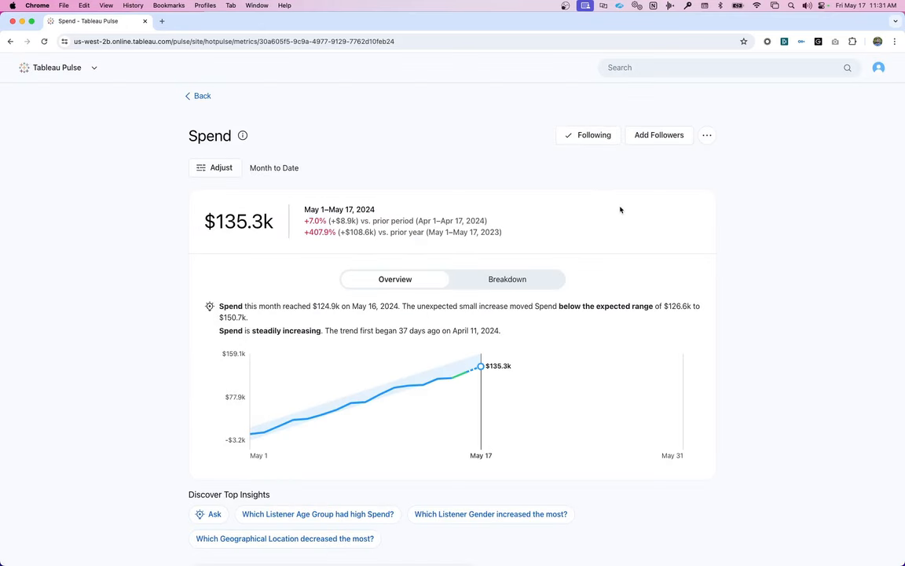
# Ask which Listener Age Group had high Spend and review the age group and geographical location insights.
pyautogui.scroll(-1, 620, 209)
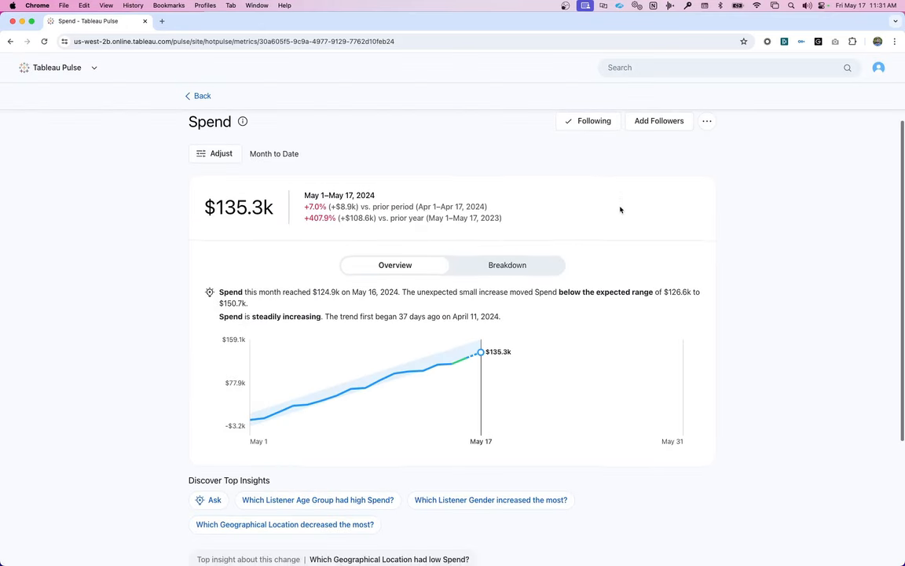
pyautogui.click(337, 499)
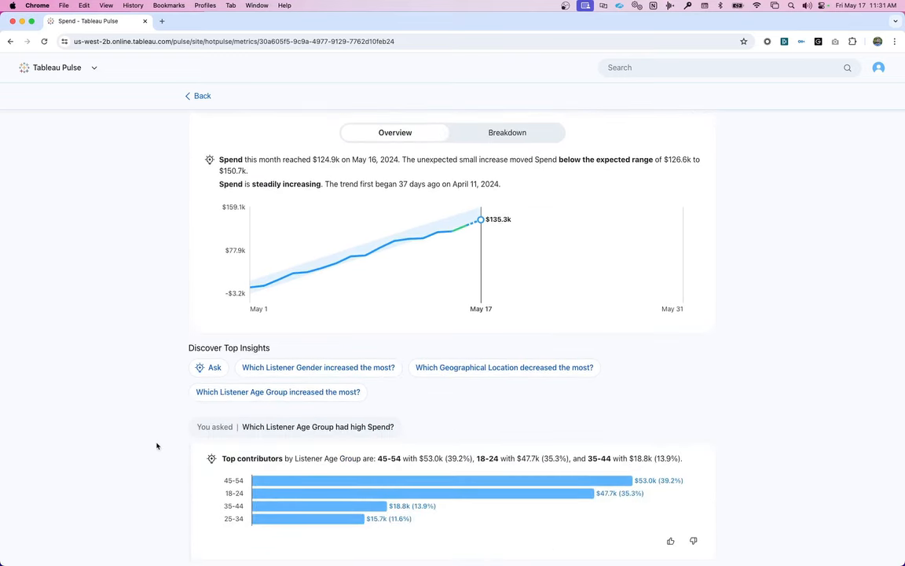
pyautogui.scroll(-1, 156, 445)
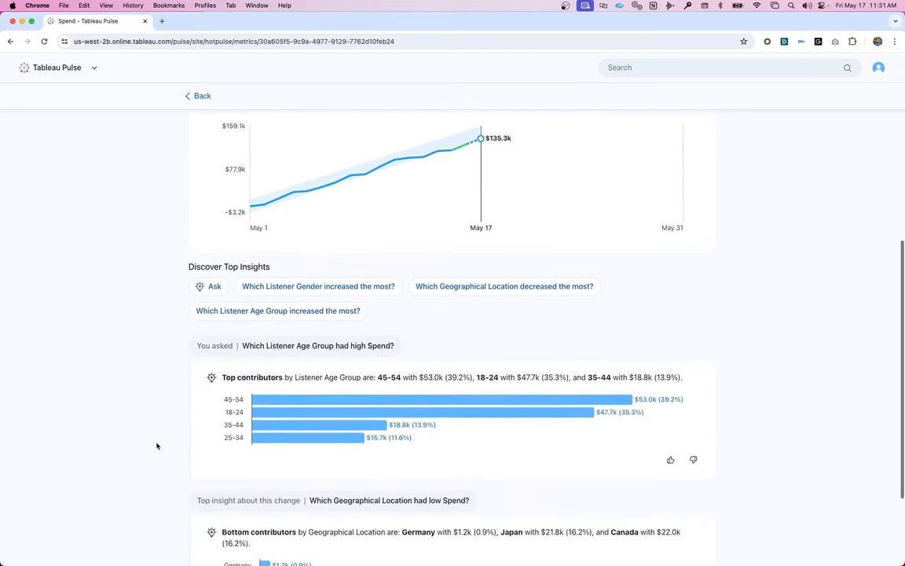
pyautogui.scroll(-1, 156, 446)
pyautogui.scroll(-2, 157, 445)
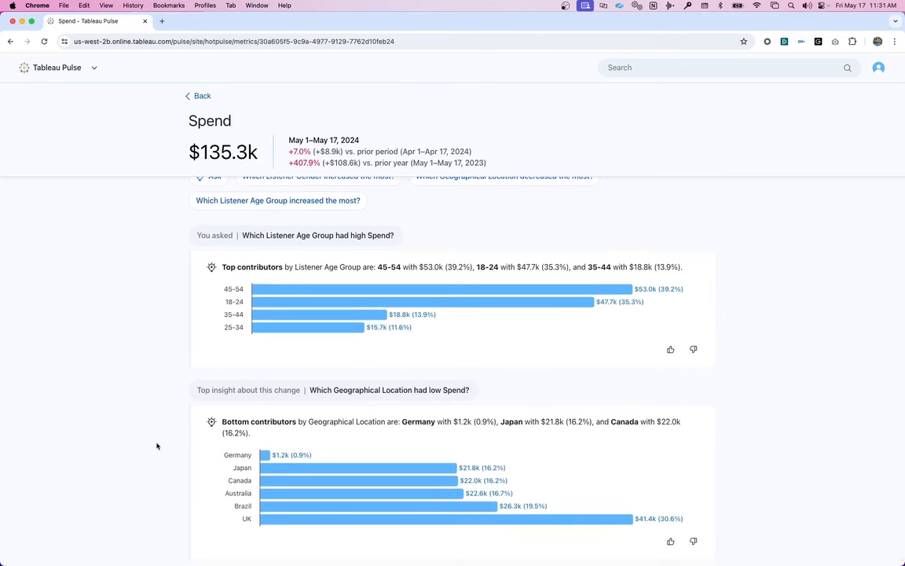
pyautogui.scroll(10, 156, 446)
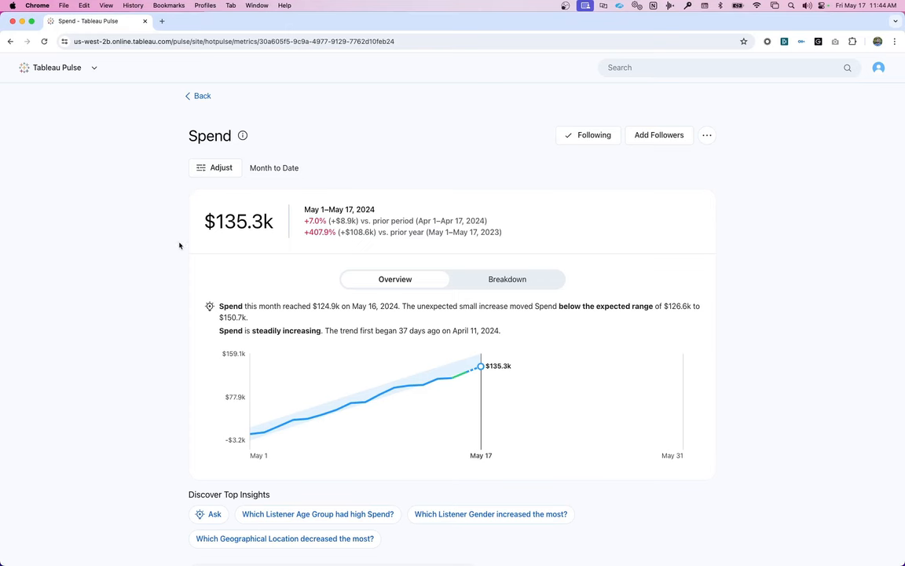
# Adjust the Spend metric's Campaign Type filter to only Facebook Ads, Instagram Stories and Twitter Campaign.
pyautogui.click(218, 171)
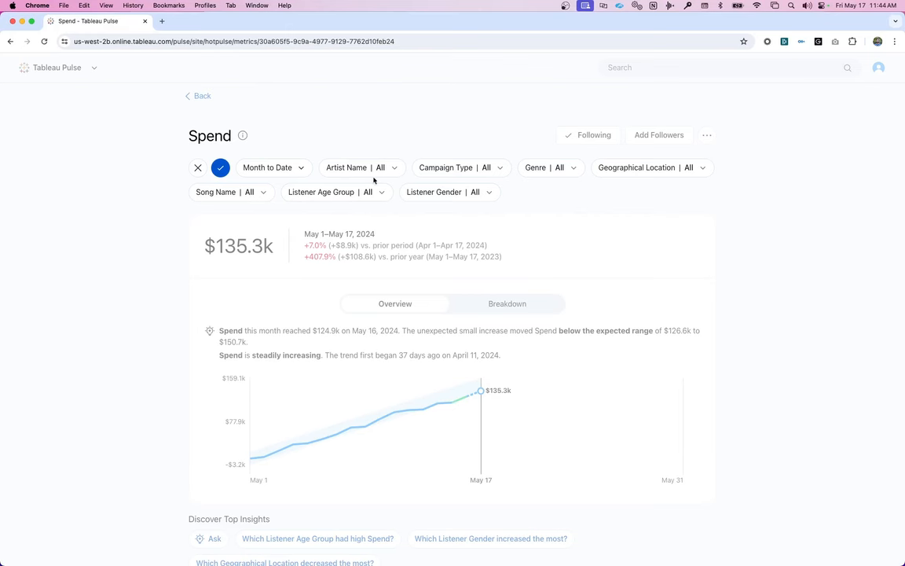
pyautogui.click(448, 168)
pyautogui.click(449, 210)
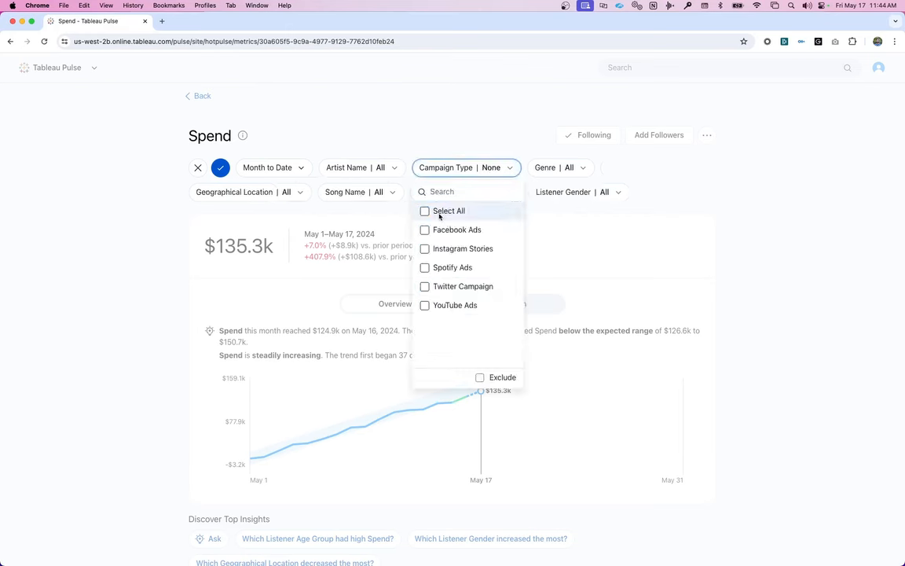
pyautogui.click(437, 230)
pyautogui.click(441, 248)
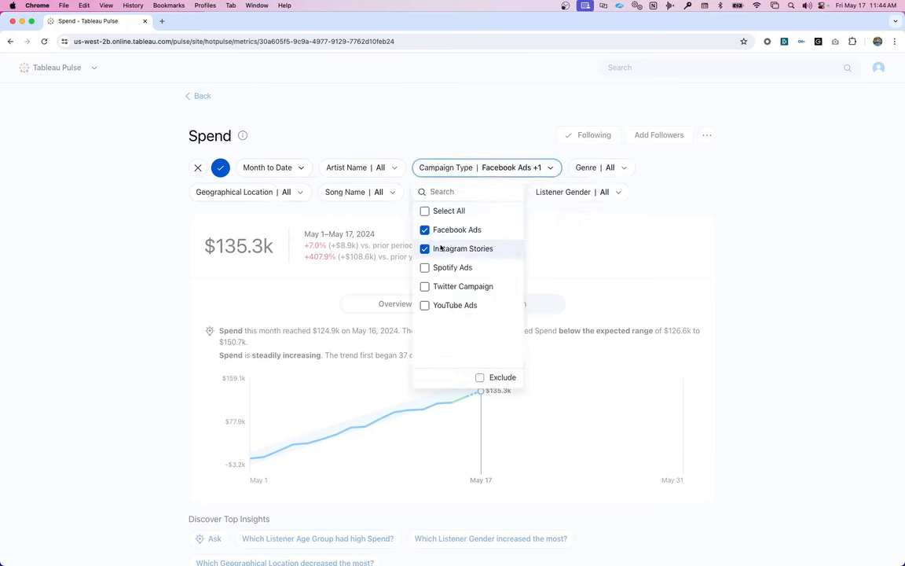
pyautogui.click(440, 286)
pyautogui.click(537, 251)
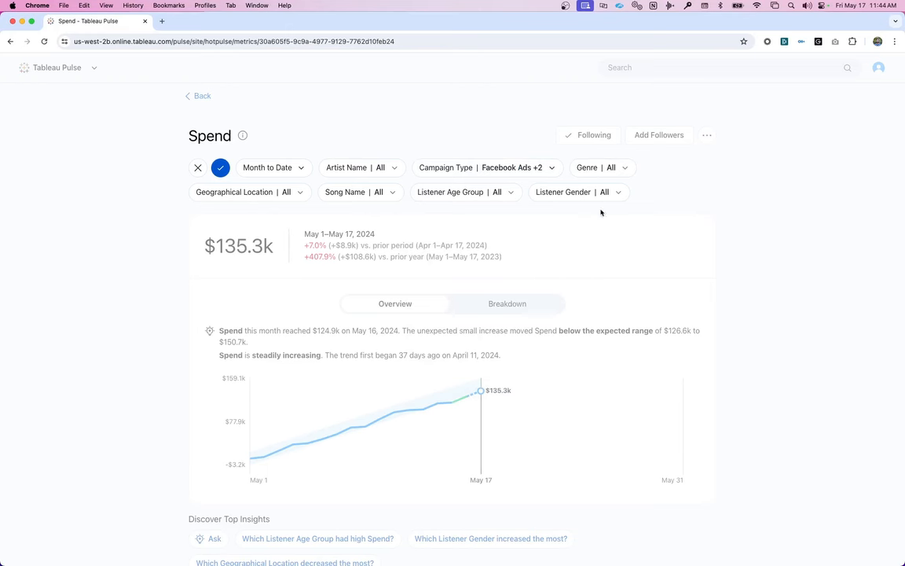
# Limit the Spend metric's Genre filter to Indie and apply the filter adjustments.
pyautogui.click(605, 167)
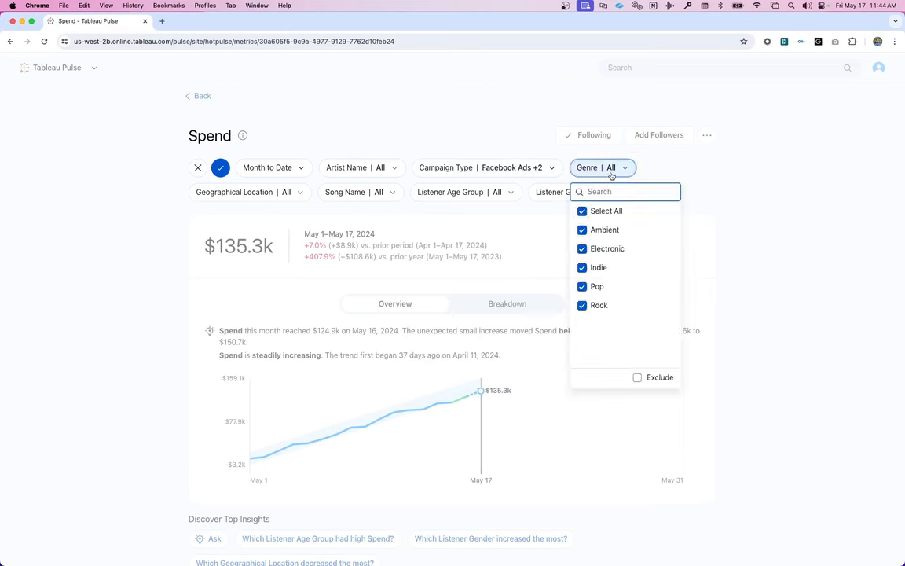
pyautogui.click(590, 209)
pyautogui.click(586, 267)
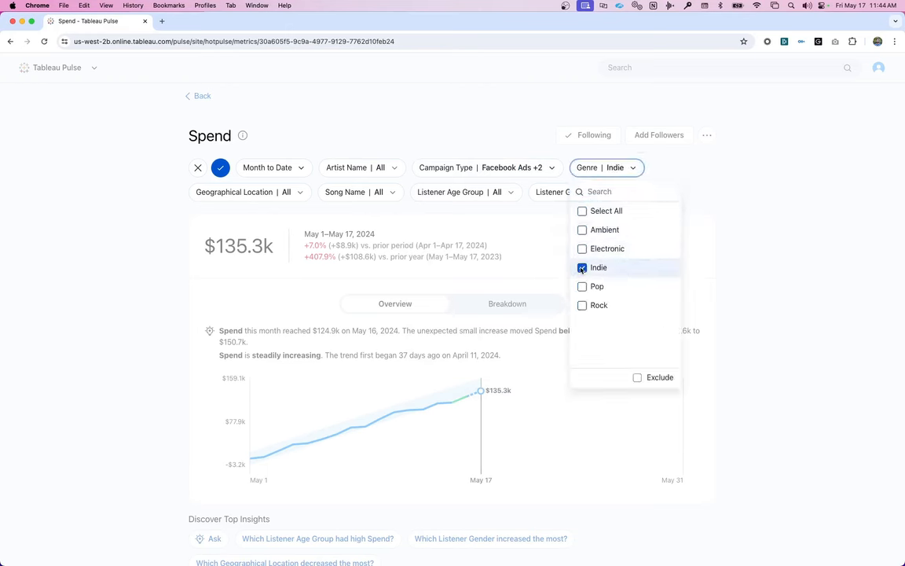
pyautogui.click(702, 196)
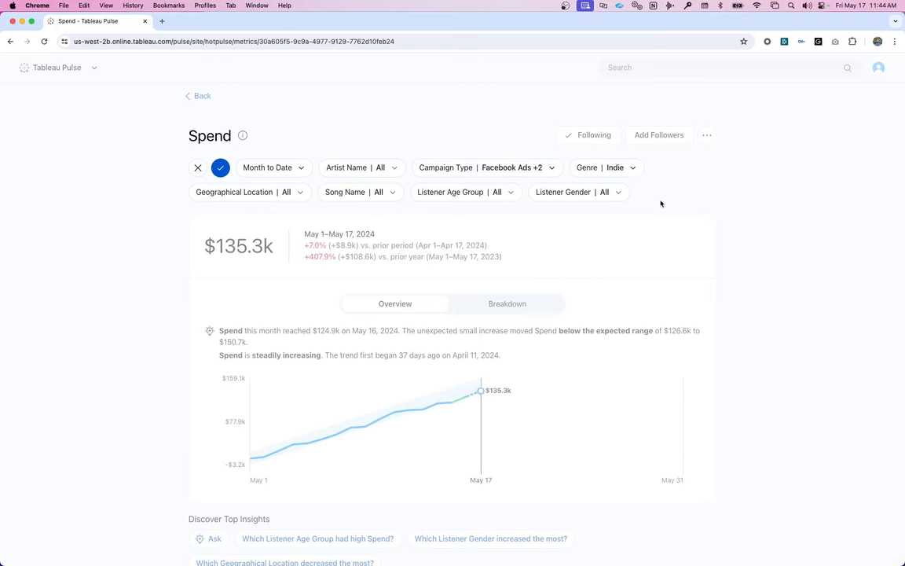
pyautogui.click(221, 170)
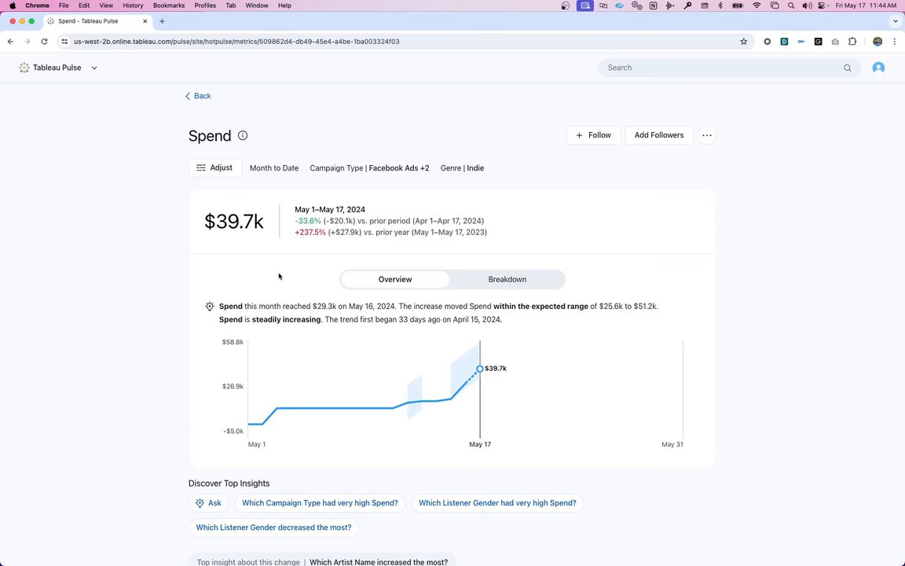
# Follow the filtered Spend metric and view its breakdown by Listener Gender.
pyautogui.click(594, 136)
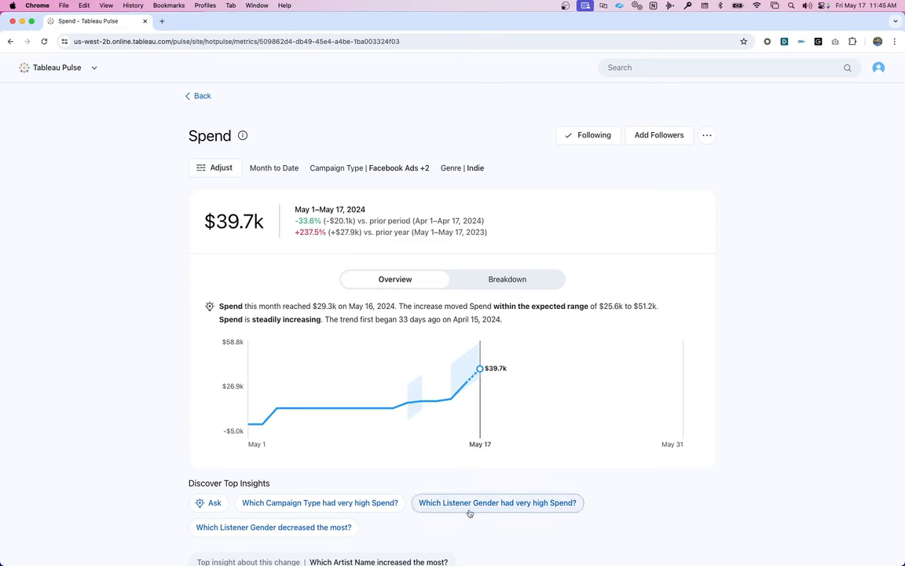
pyautogui.click(509, 279)
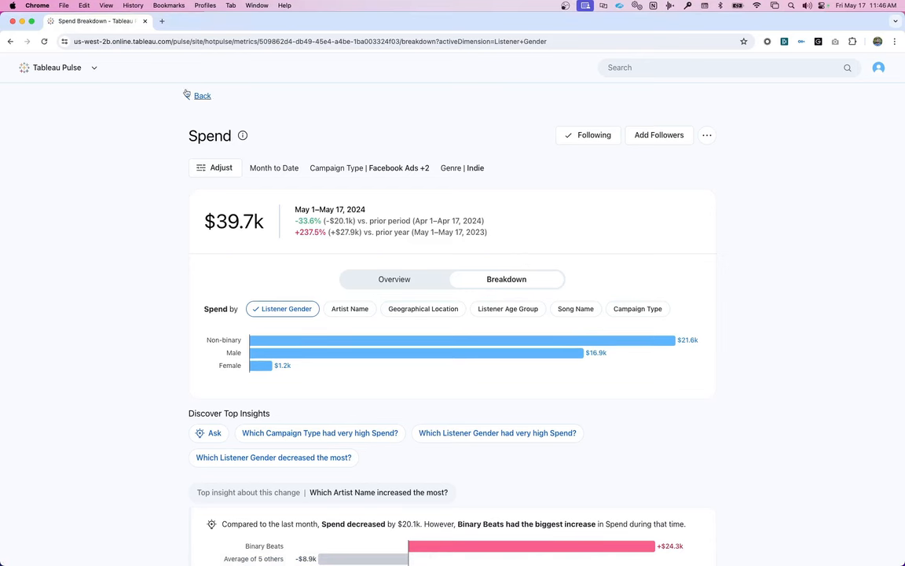
# Return to the Tableau Pulse home page with the followed metrics.
pyautogui.click(95, 67)
pyautogui.click(108, 91)
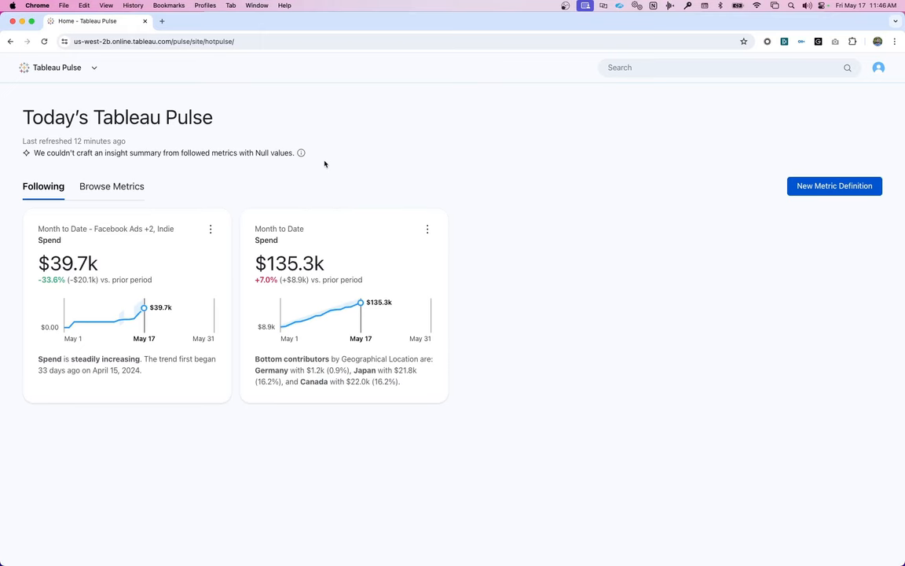
# Start a new metric definition connected to the Music Production Details data source.
pyautogui.click(815, 187)
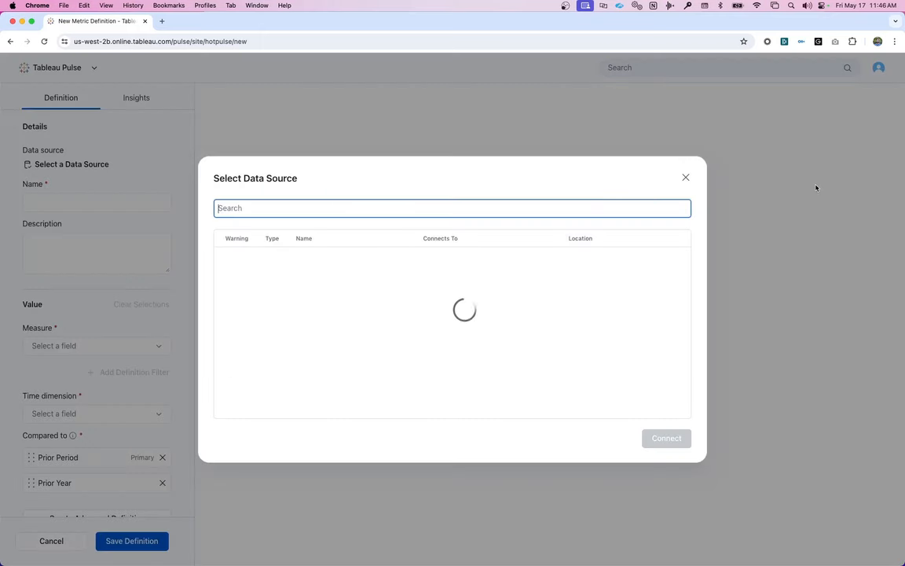
pyautogui.click(510, 258)
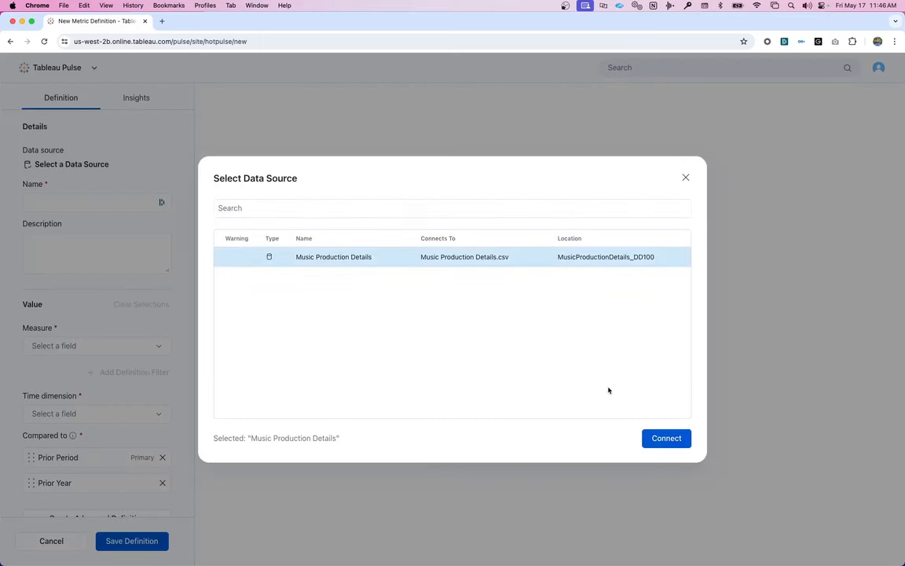
pyautogui.click(665, 437)
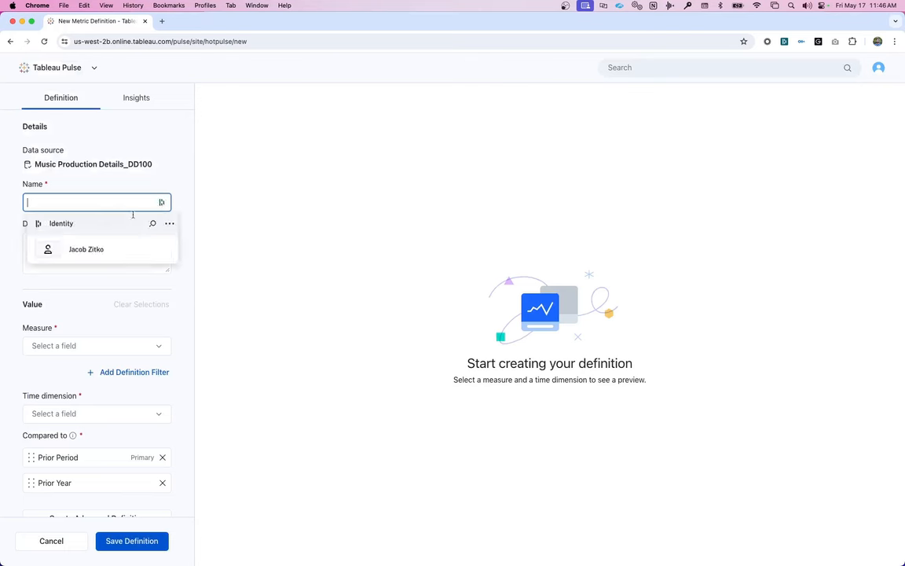
# Set the definition's measure to Reach and name the metric Reach.
pyautogui.click(134, 346)
pyautogui.scroll(-3, 125, 235)
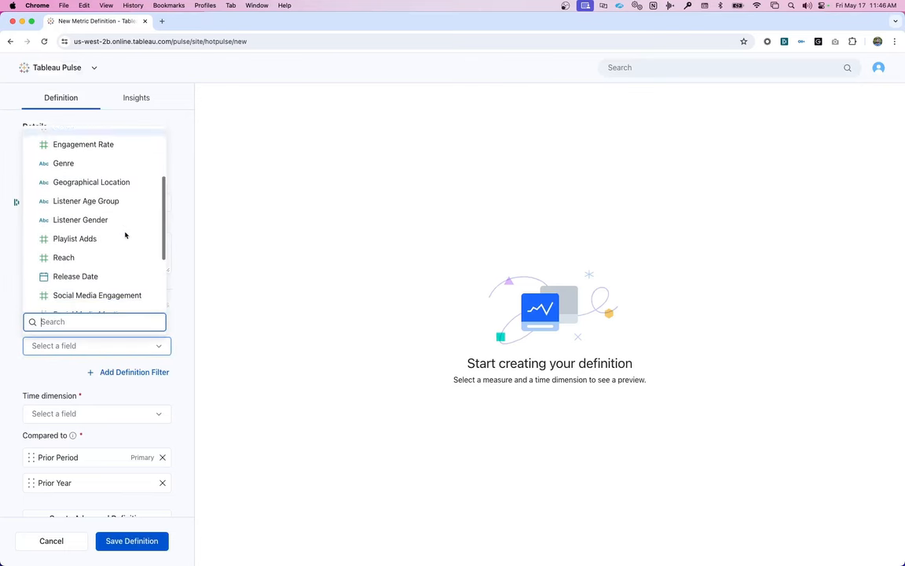
pyautogui.click(113, 257)
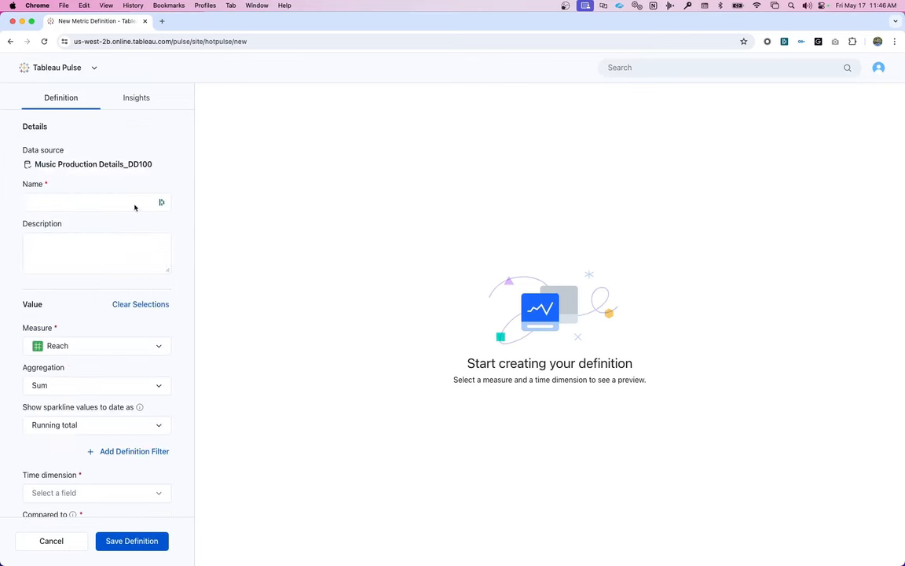
pyautogui.click(134, 205)
pyautogui.write('Reach')
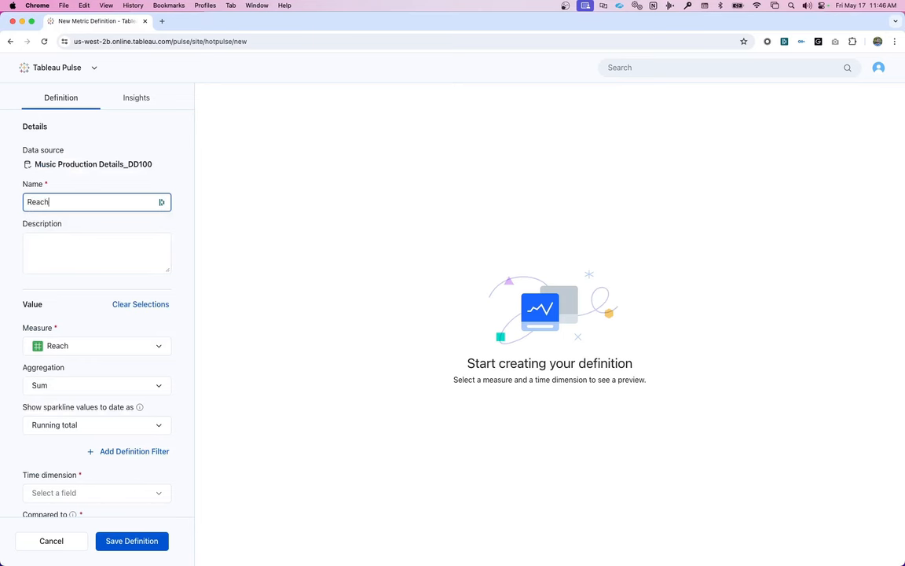
pyautogui.click(180, 227)
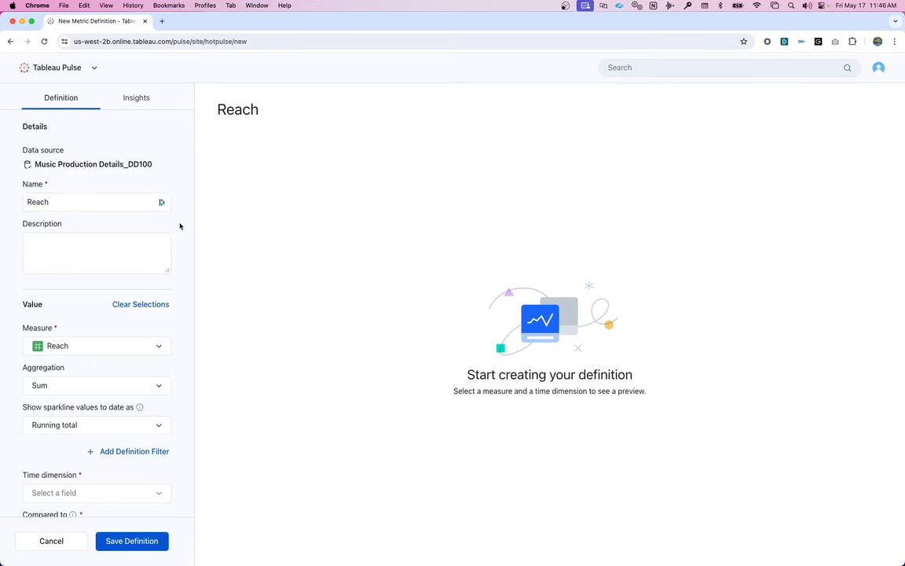
# Set the Reach definition's time dimension to Date and show its sparkline values as Non-cumulative.
pyautogui.scroll(-3, 180, 226)
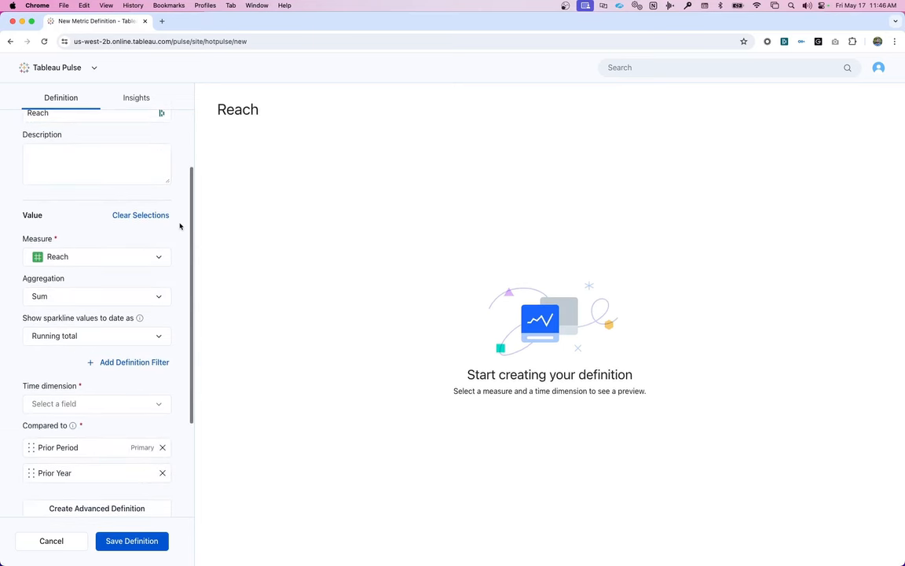
pyautogui.scroll(-1, 180, 226)
pyautogui.click(165, 321)
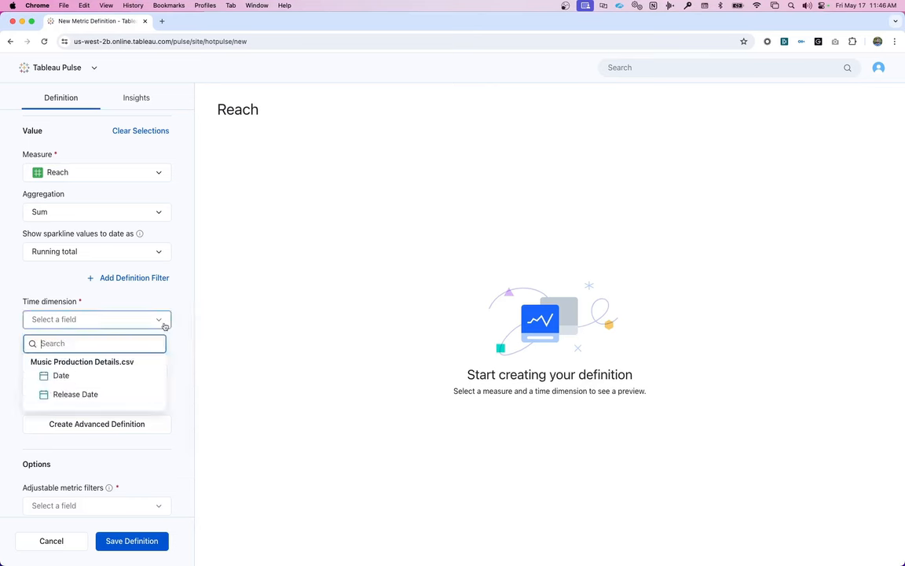
pyautogui.click(117, 379)
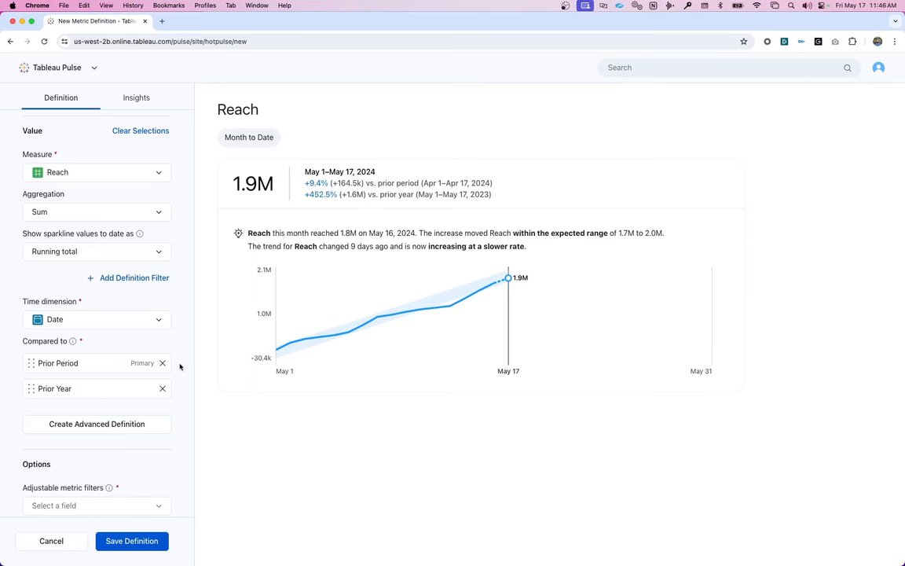
pyautogui.scroll(1, 179, 366)
pyautogui.click(158, 270)
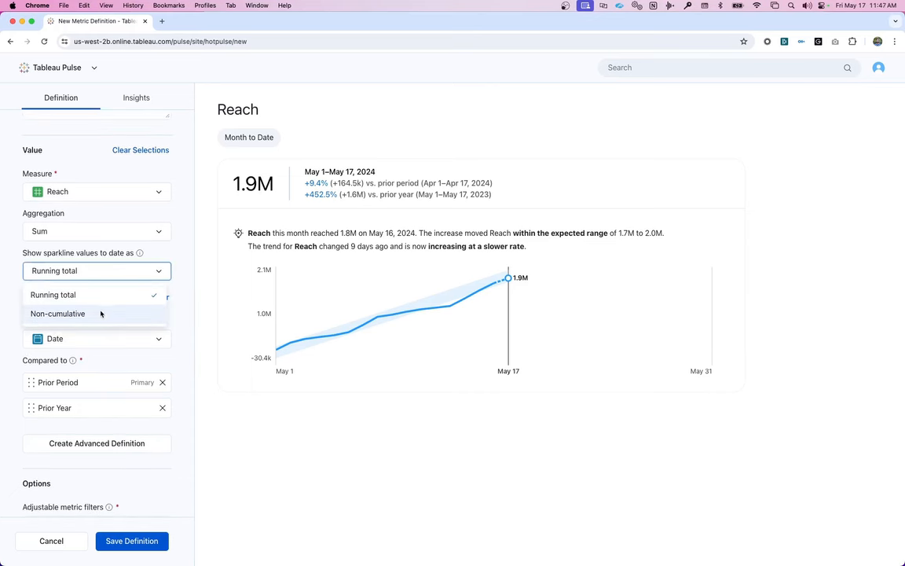
pyautogui.click(57, 313)
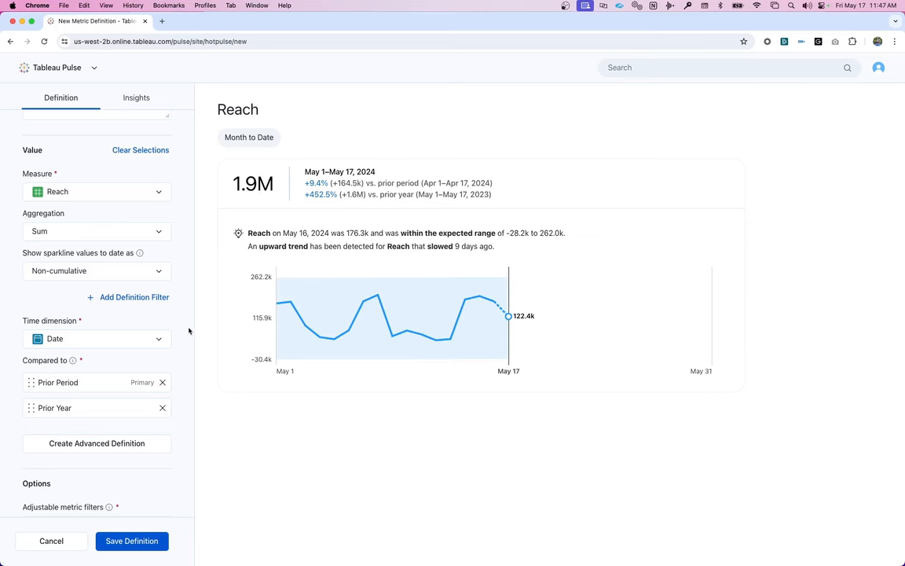
# Add Campaign Type, Listener Age Group, Listener Gender and Geographical Location as adjustable metric filters for Reach.
pyautogui.scroll(-5, 189, 331)
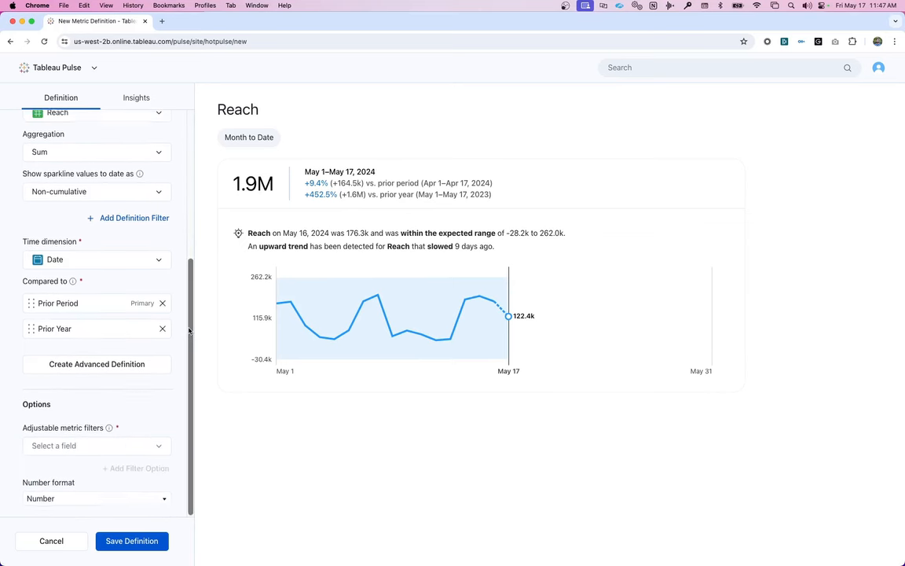
pyautogui.click(157, 446)
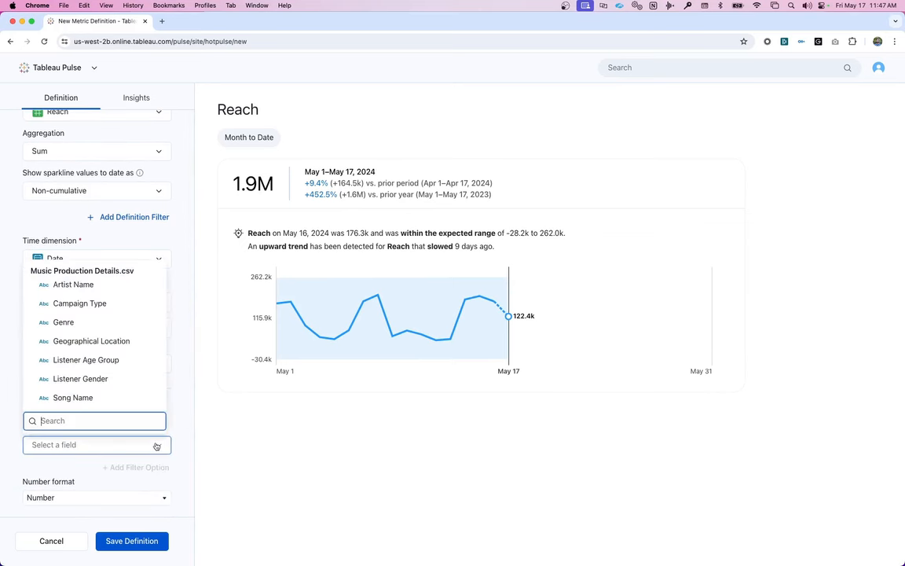
pyautogui.click(111, 305)
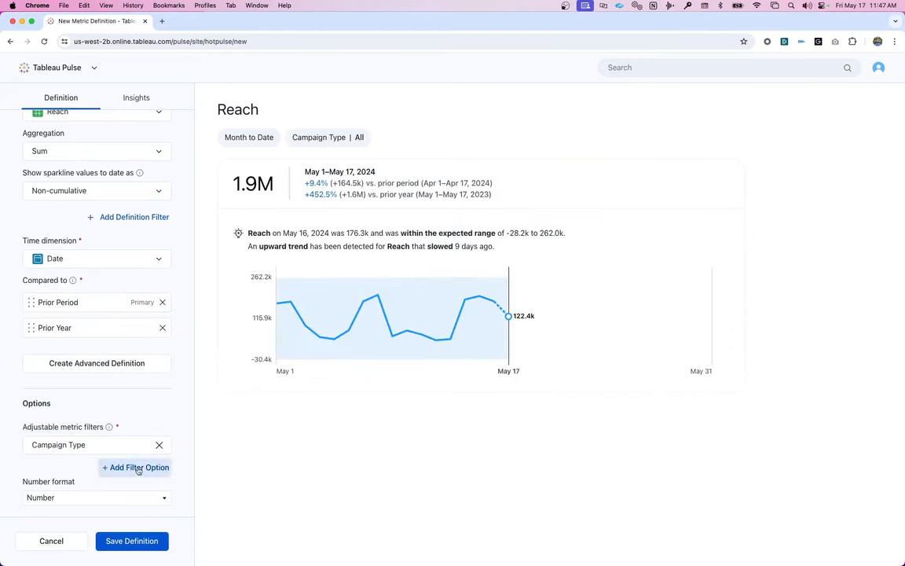
pyautogui.click(138, 466)
pyautogui.click(111, 385)
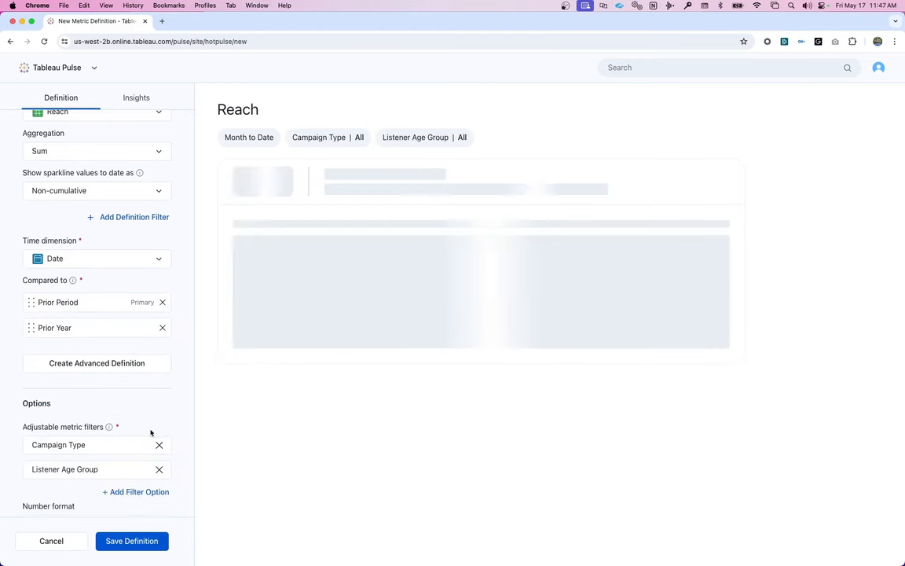
pyautogui.click(140, 472)
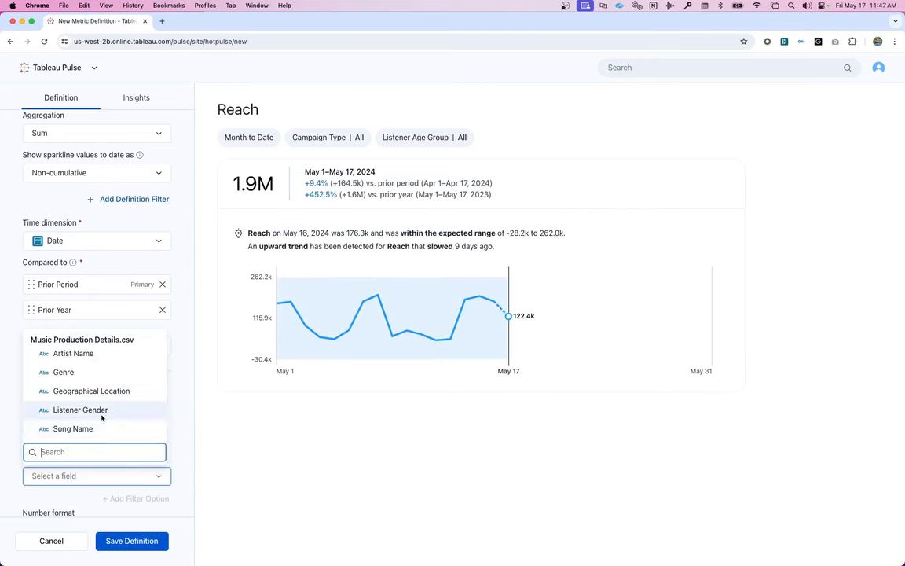
pyautogui.click(128, 410)
pyautogui.click(117, 499)
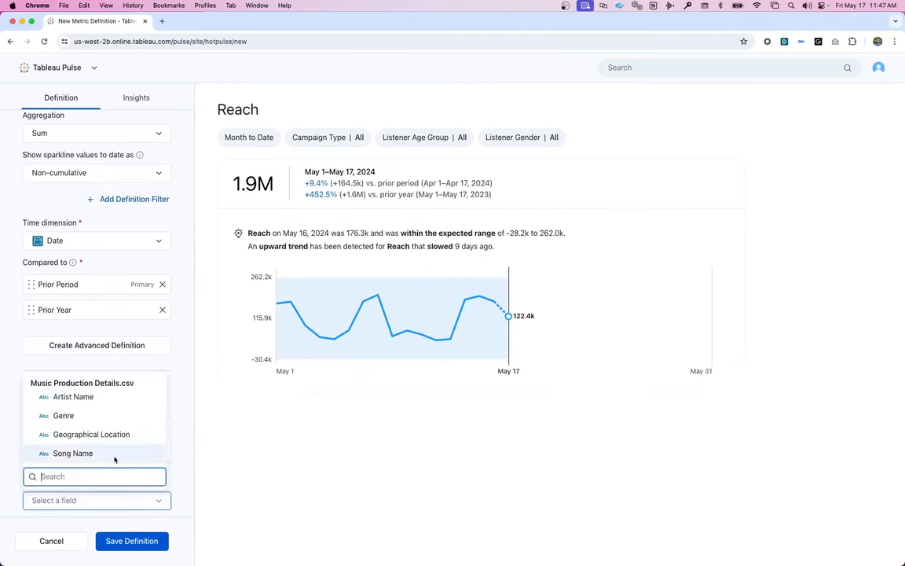
pyautogui.click(106, 435)
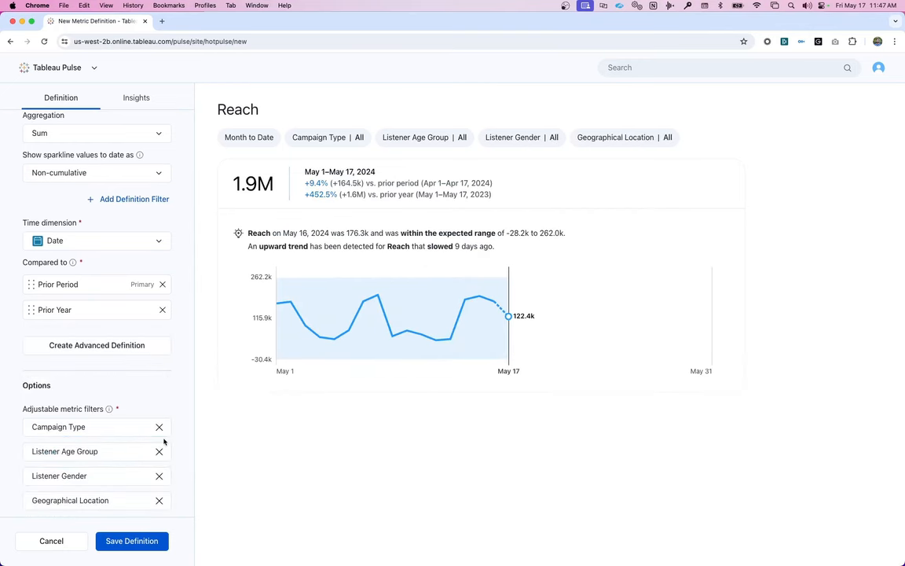
# Save the Reach metric definition and follow the resulting metric.
pyautogui.scroll(-1, 164, 440)
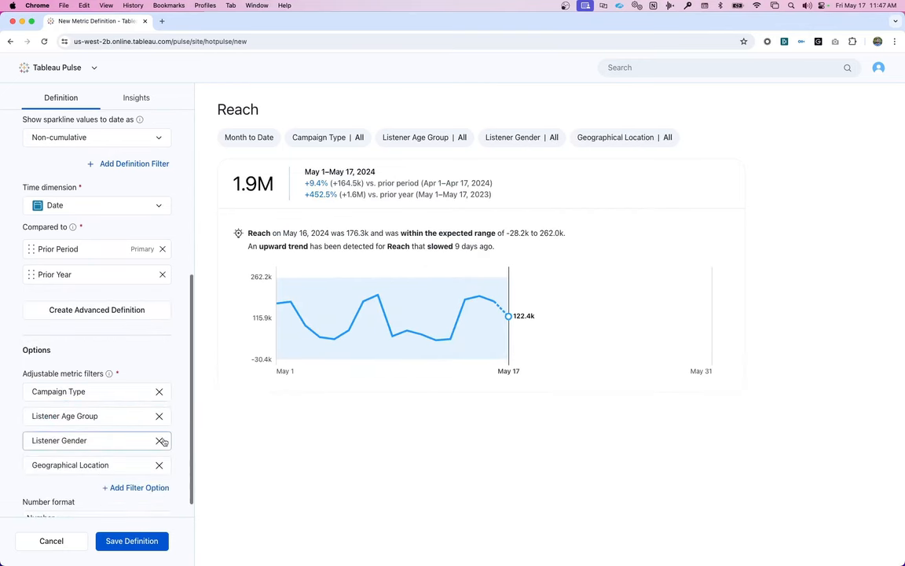
pyautogui.click(131, 540)
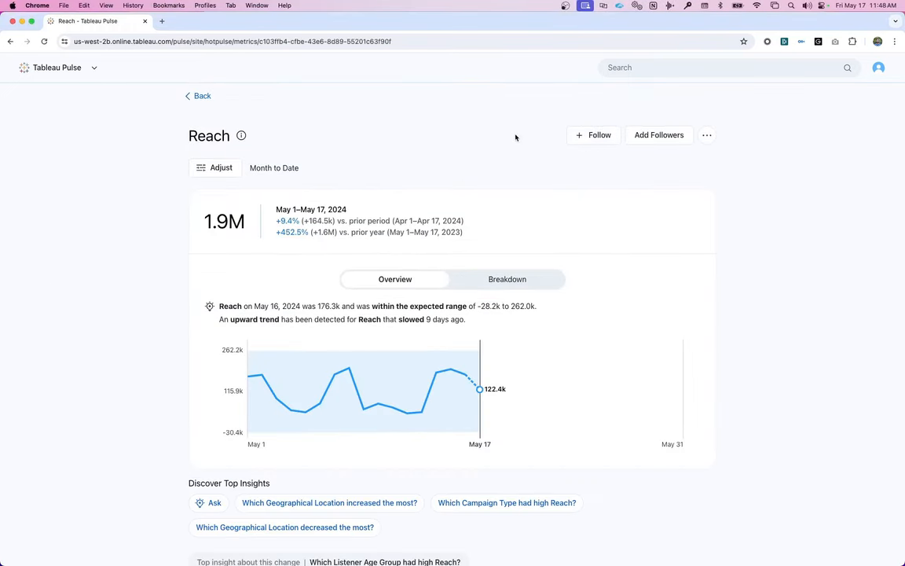
pyautogui.click(599, 145)
# Return to the followed metrics overview from the Reach metric.
pyautogui.click(95, 68)
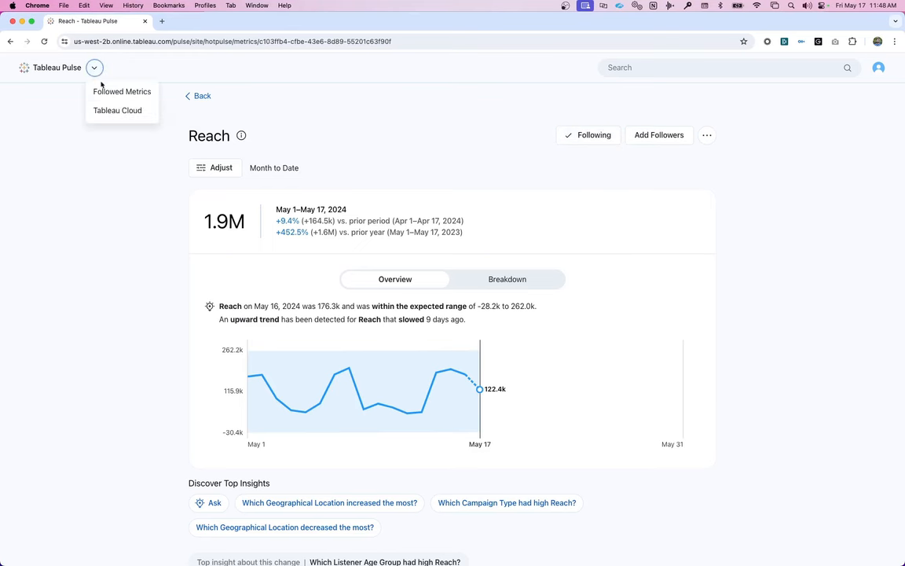
pyautogui.click(103, 92)
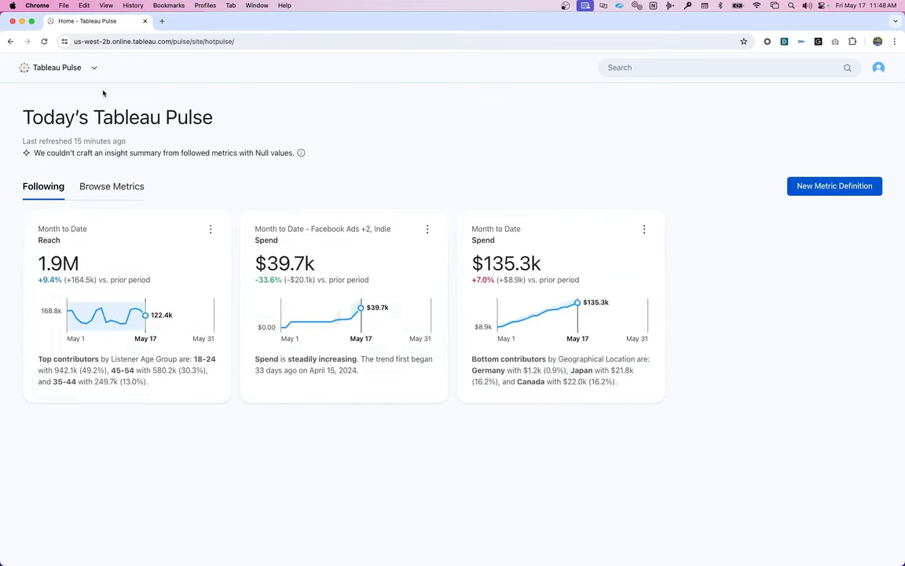
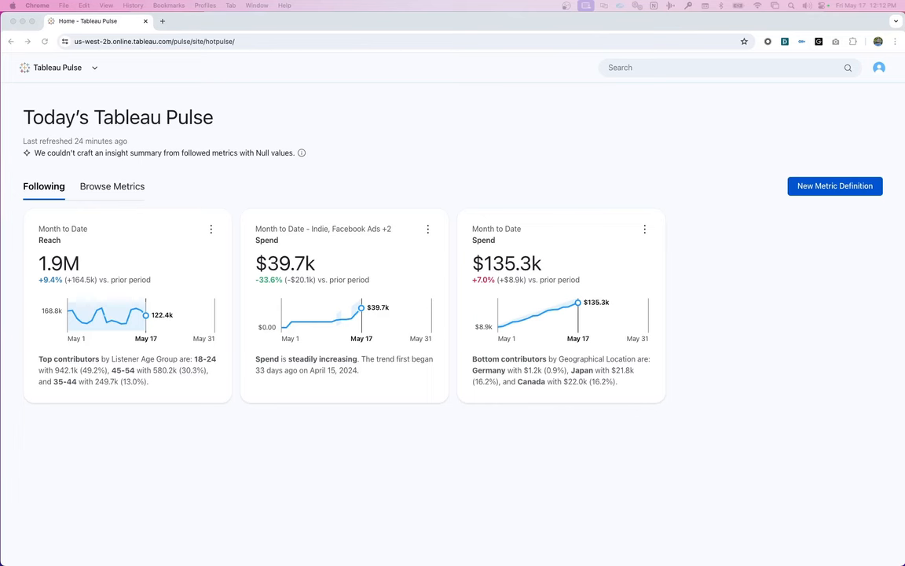
# Switch from Tableau Pulse to Tableau Cloud and create a new published data source from the Explore page.
pyautogui.click(327, 416)
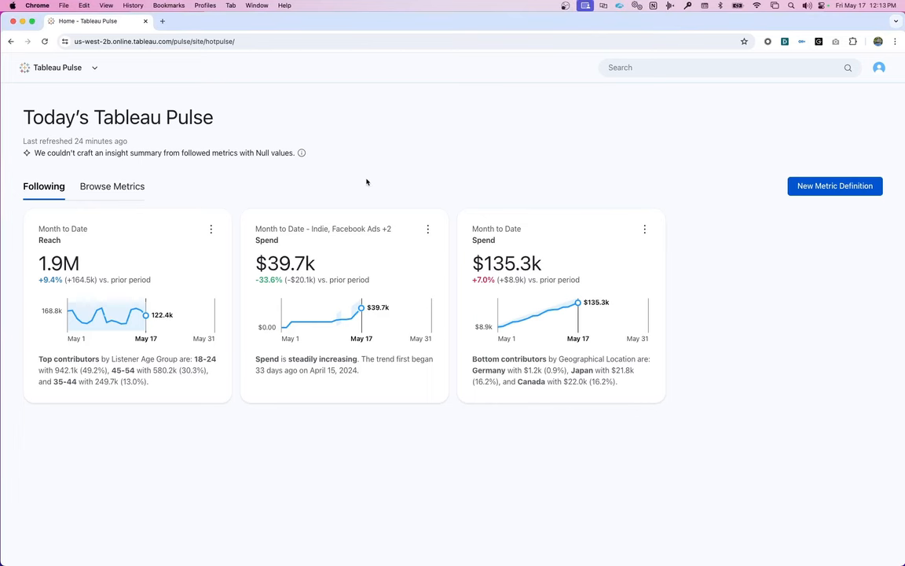
pyautogui.click(95, 69)
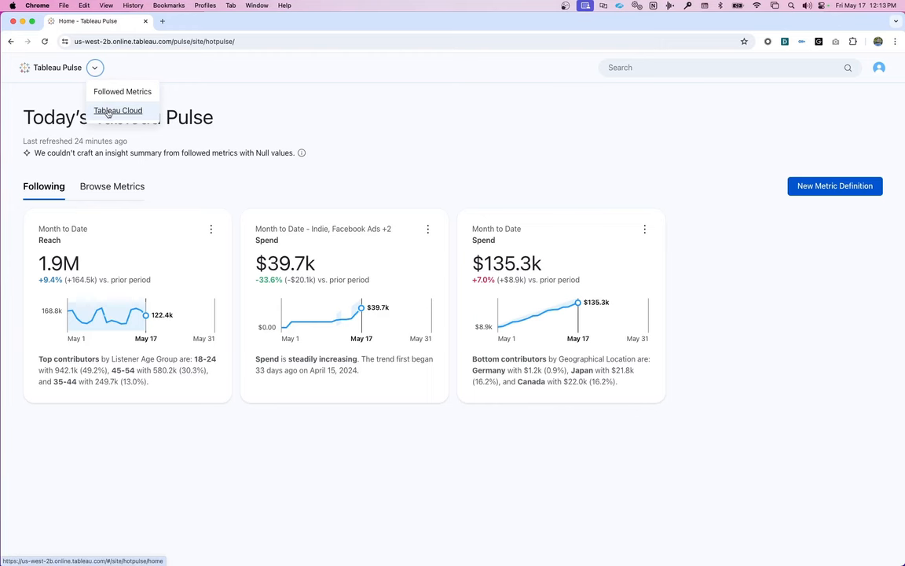
pyautogui.click(147, 115)
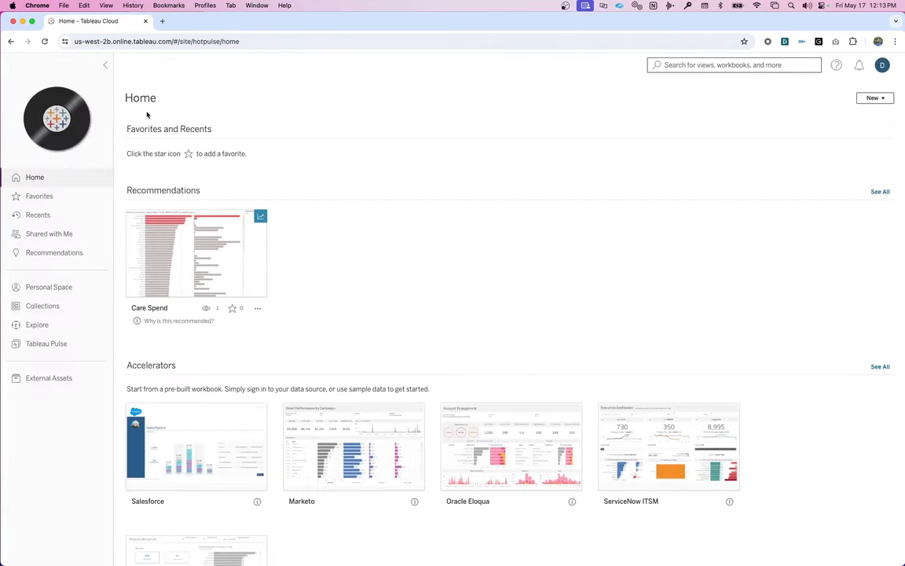
pyautogui.click(71, 329)
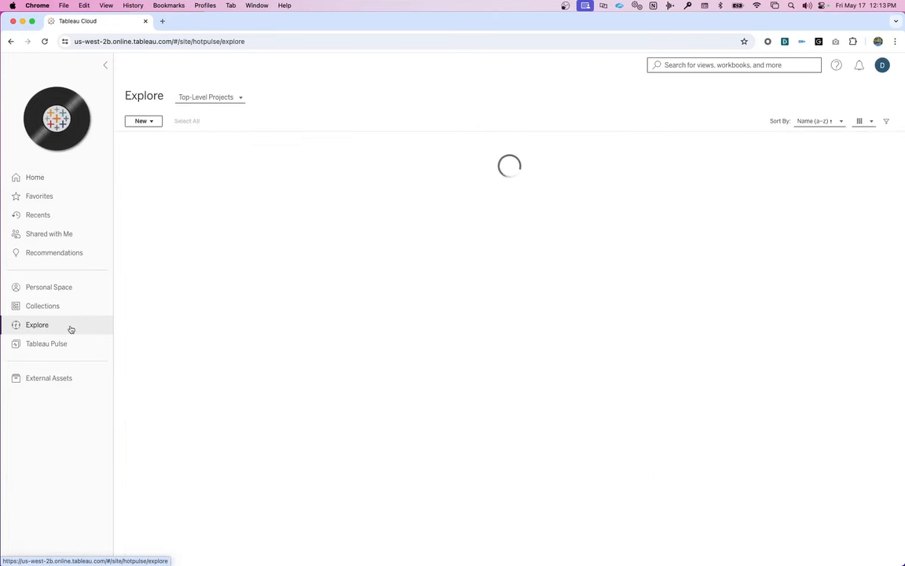
pyautogui.click(149, 121)
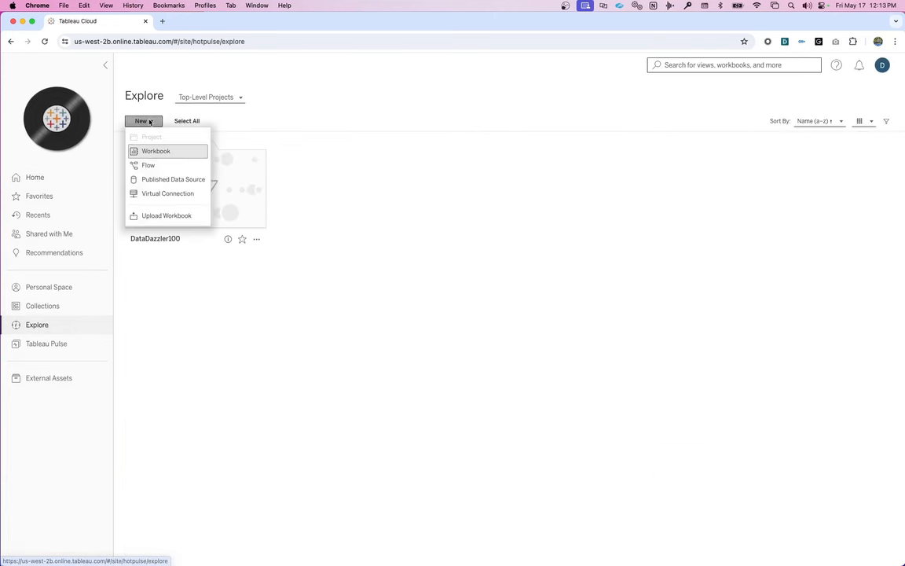
pyautogui.click(200, 182)
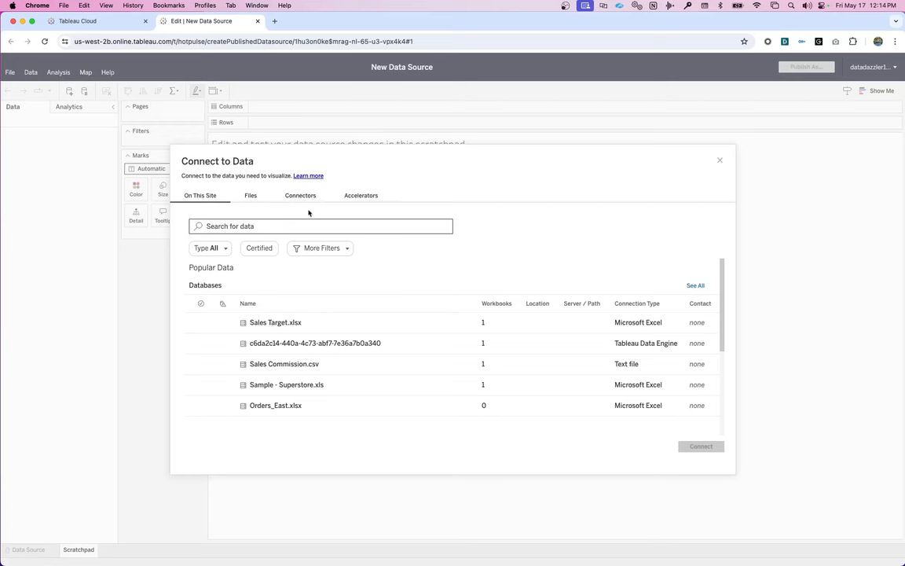
# Review the available connection types and upload Vendor and Sponsor ROI.csv from the computer as the data source's file.
pyautogui.click(252, 197)
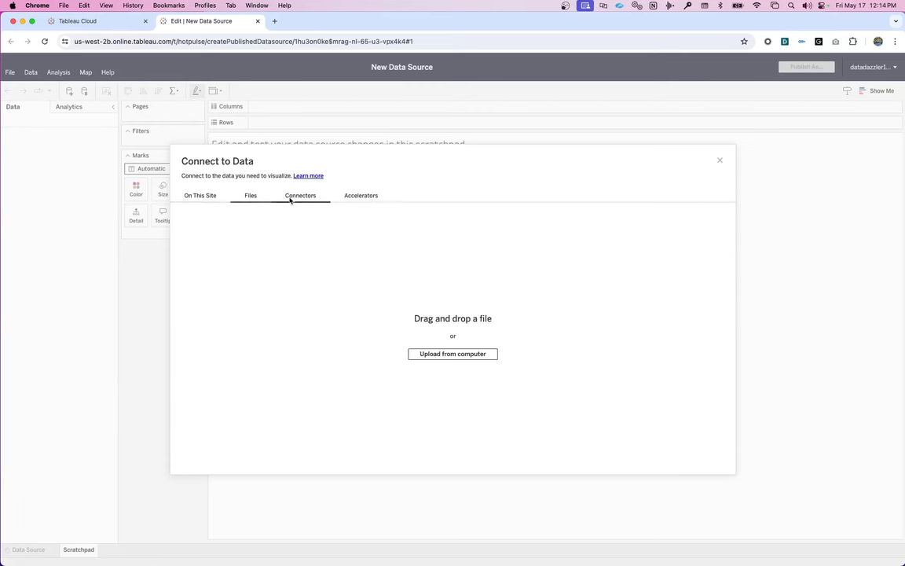
pyautogui.click(293, 200)
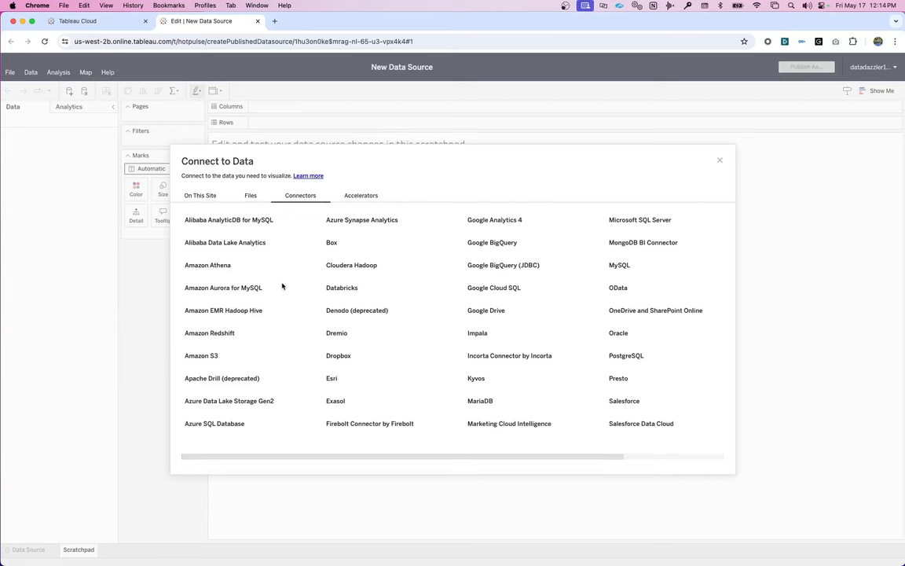
pyautogui.click(357, 198)
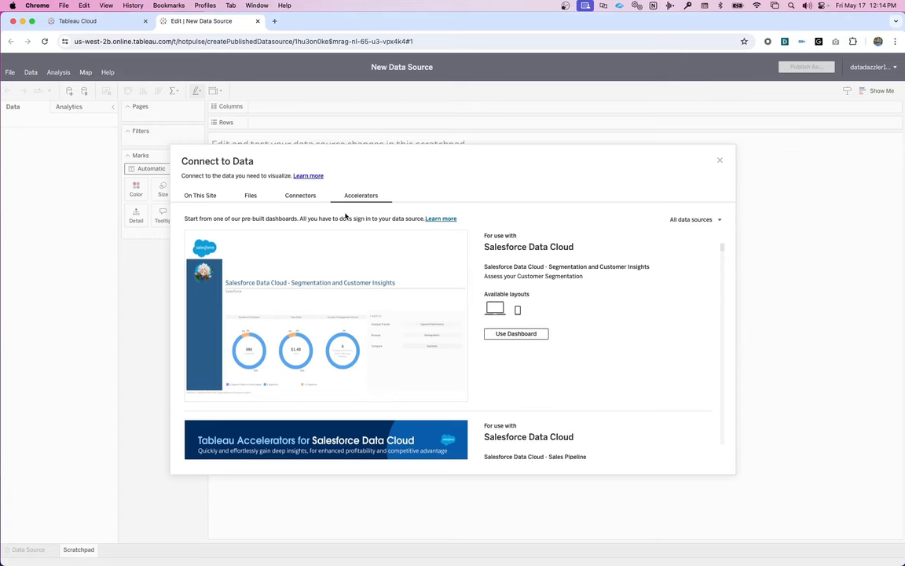
pyautogui.click(249, 199)
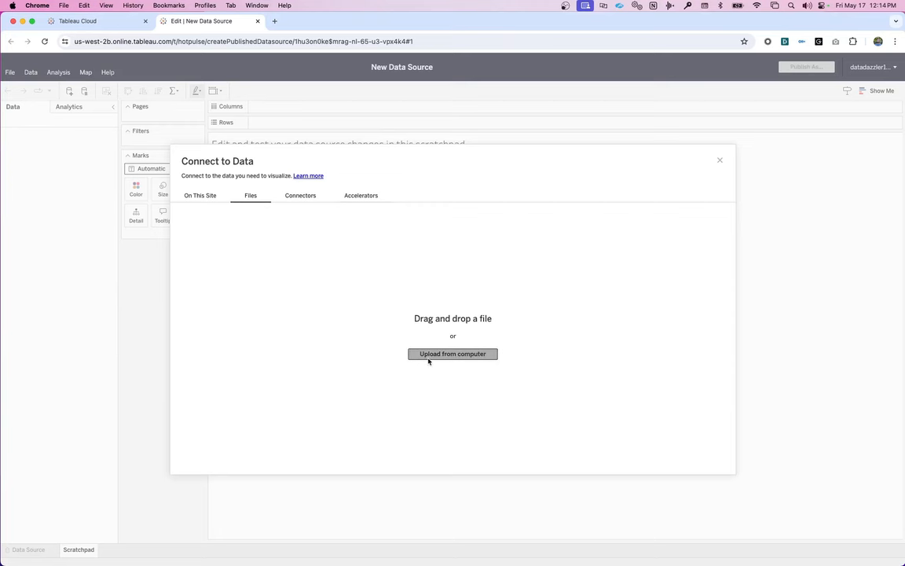
pyautogui.click(429, 355)
pyautogui.click(321, 244)
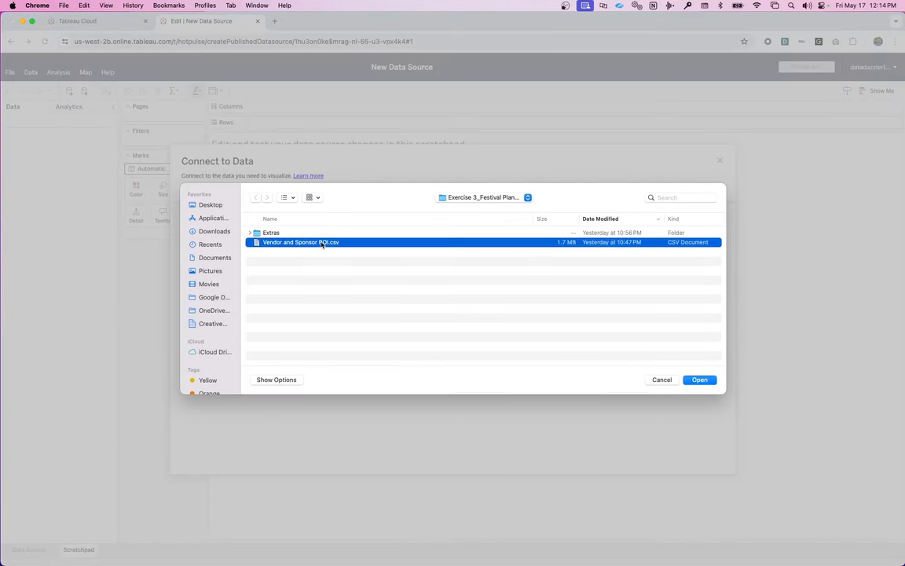
pyautogui.click(693, 380)
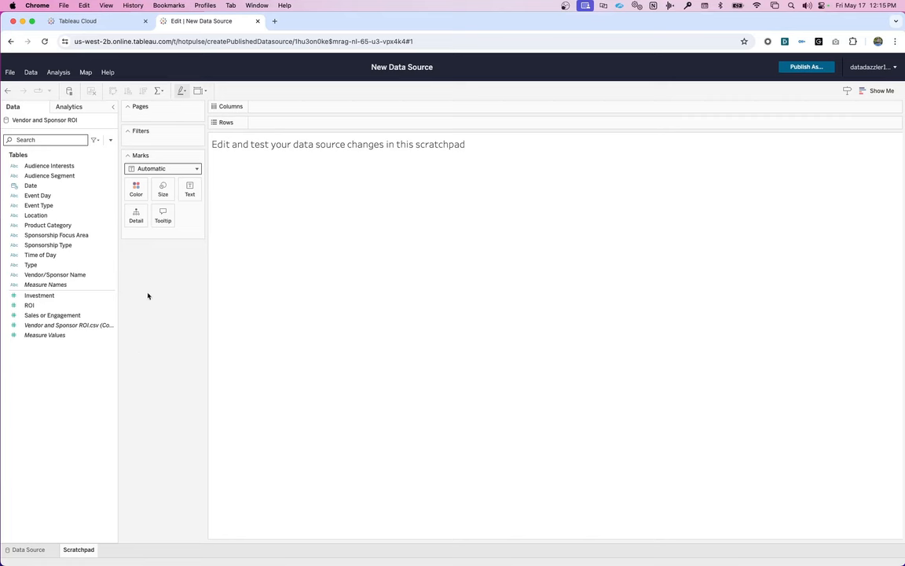
# Publish the data source as Vendor and Sponsor ROI to the Exercise 3 project and close the data source editor.
pyautogui.click(13, 72)
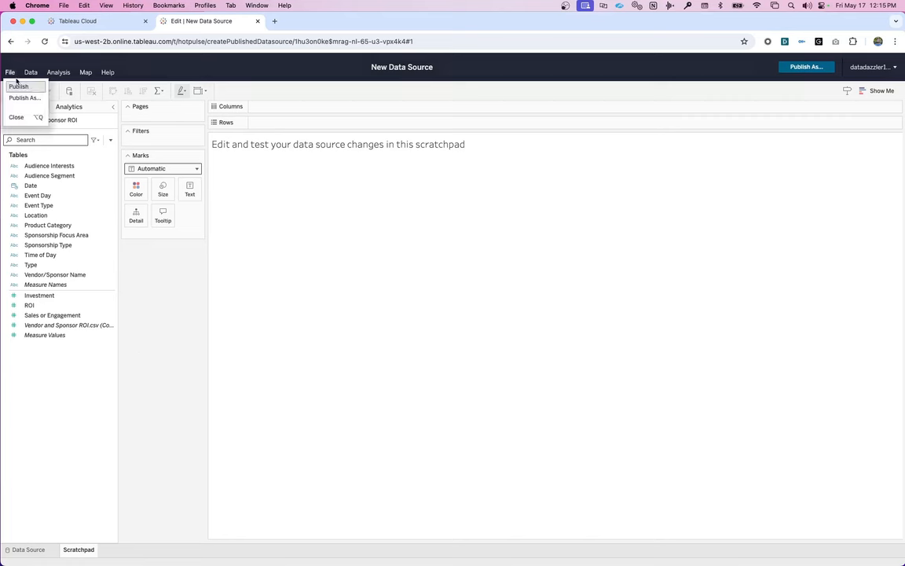
pyautogui.click(17, 85)
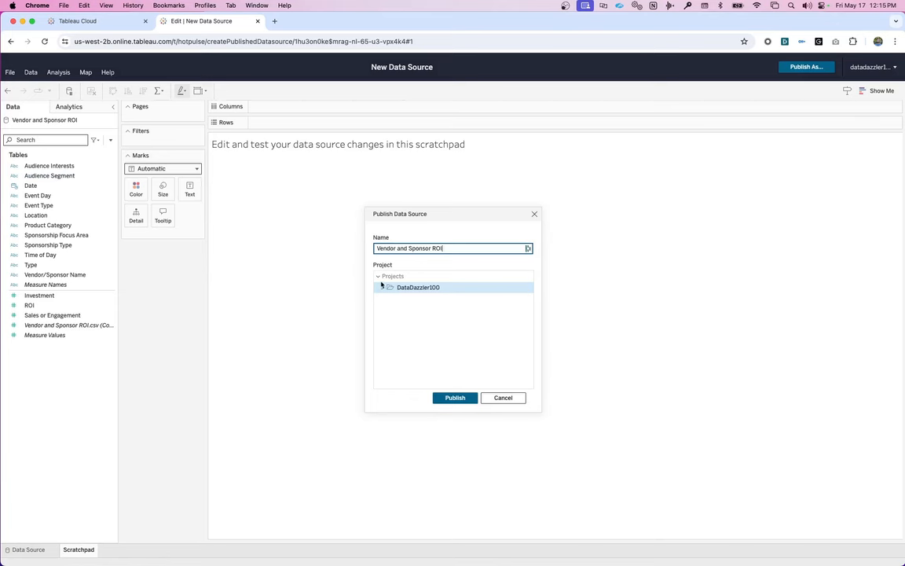
pyautogui.click(382, 288)
pyautogui.click(407, 300)
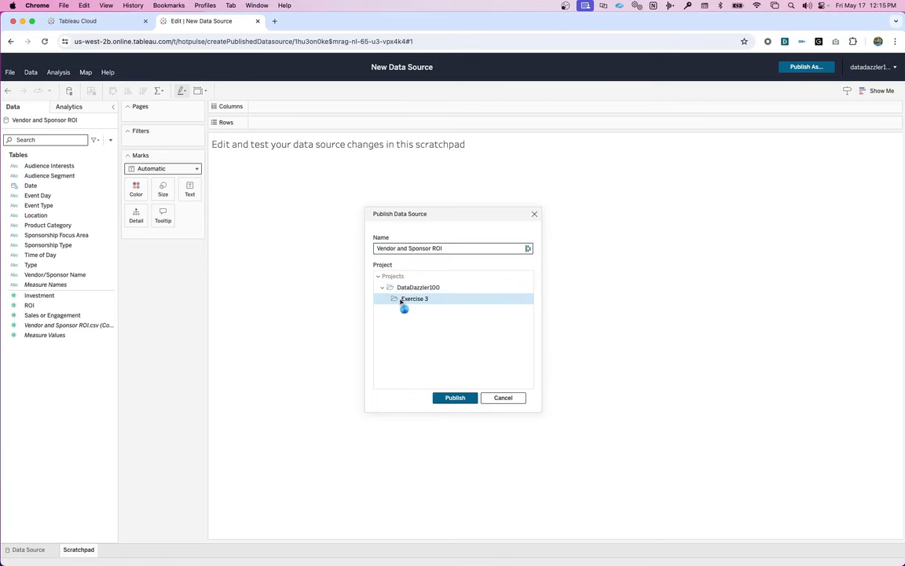
pyautogui.click(454, 399)
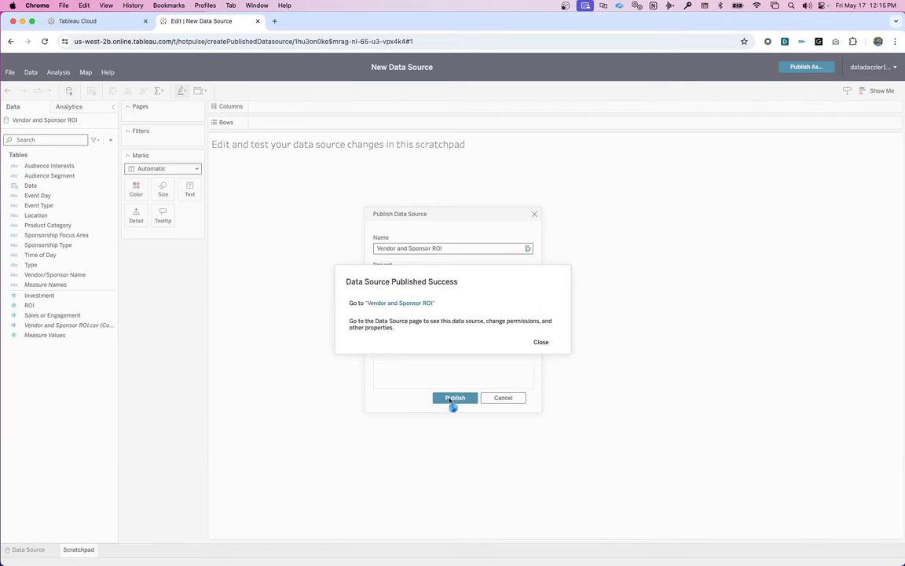
pyautogui.click(541, 343)
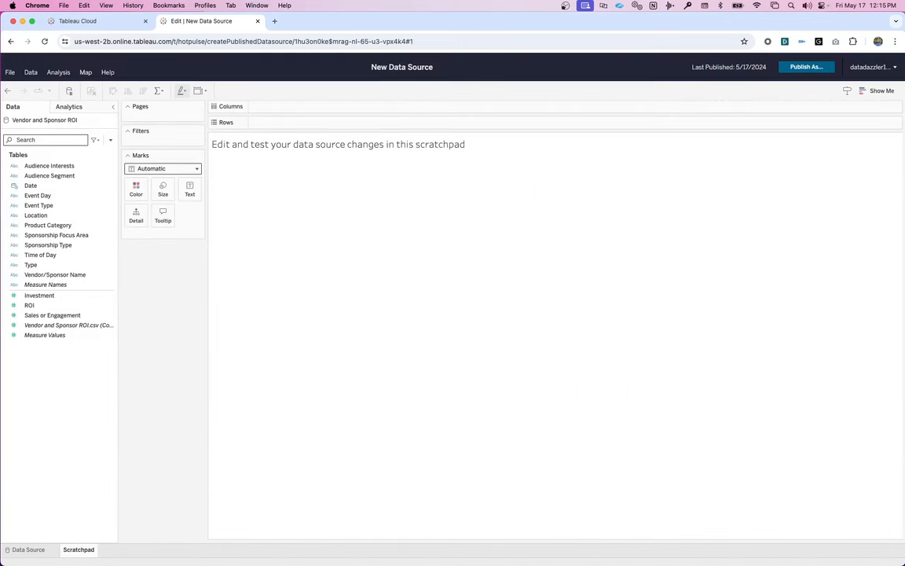
pyautogui.click(10, 71)
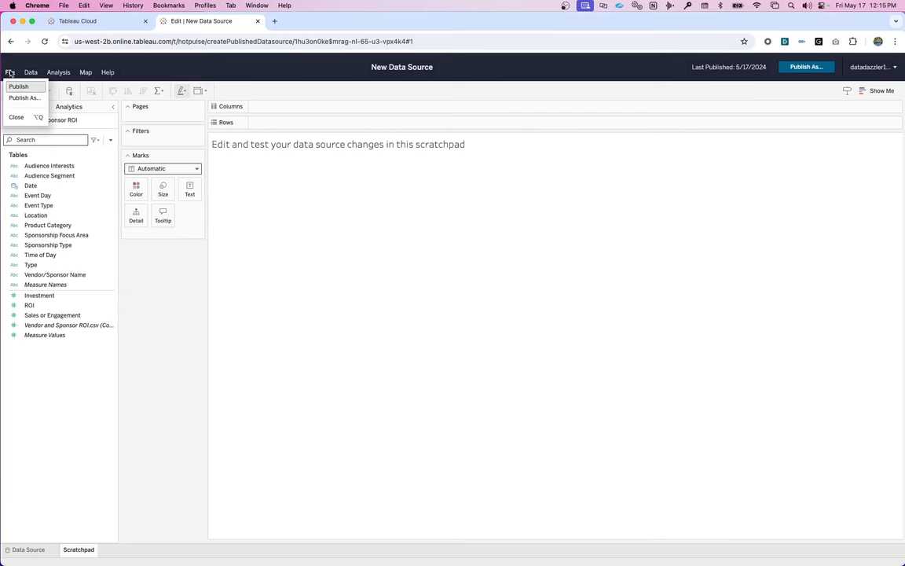
pyautogui.click(26, 116)
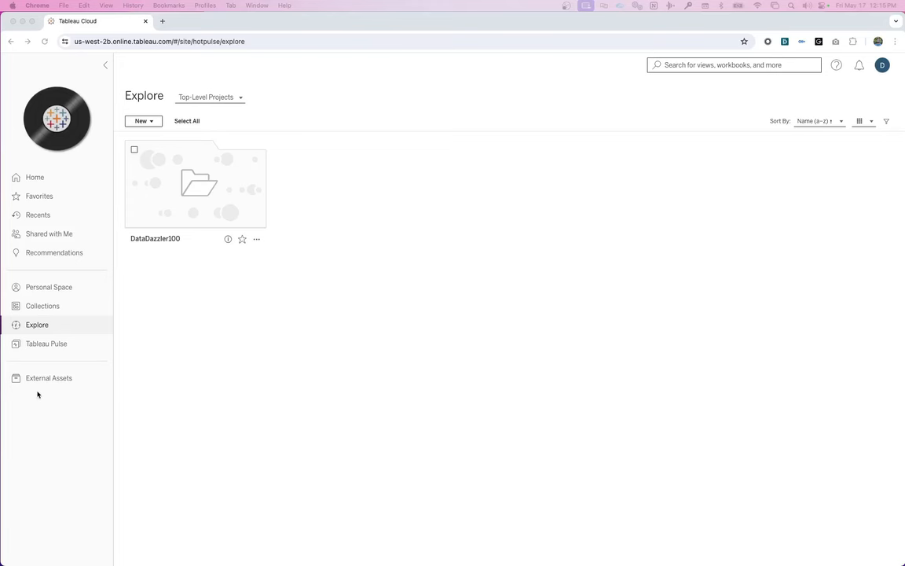
# Switch to Tableau Pulse and start a new metric definition connected to the Vendor and Sponsor ROI data source.
pyautogui.click(67, 347)
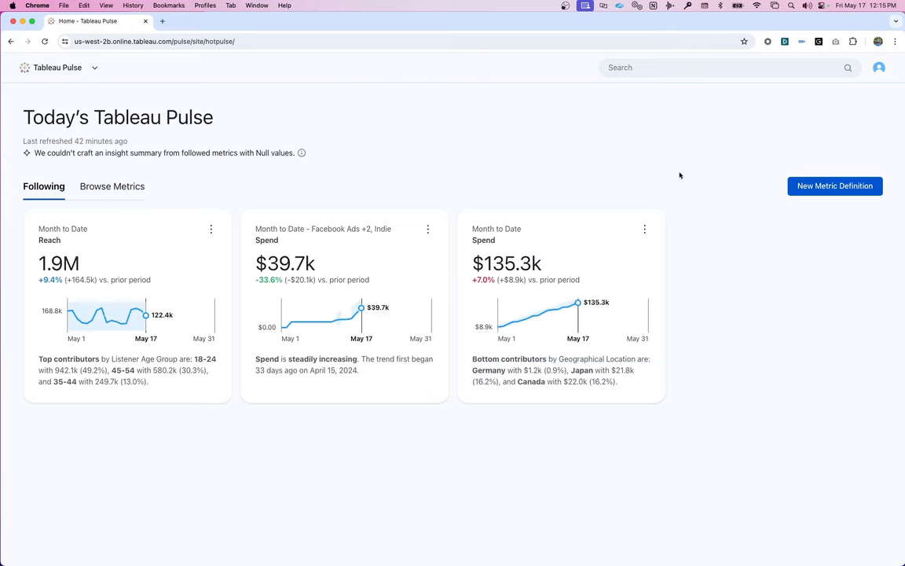
pyautogui.click(802, 186)
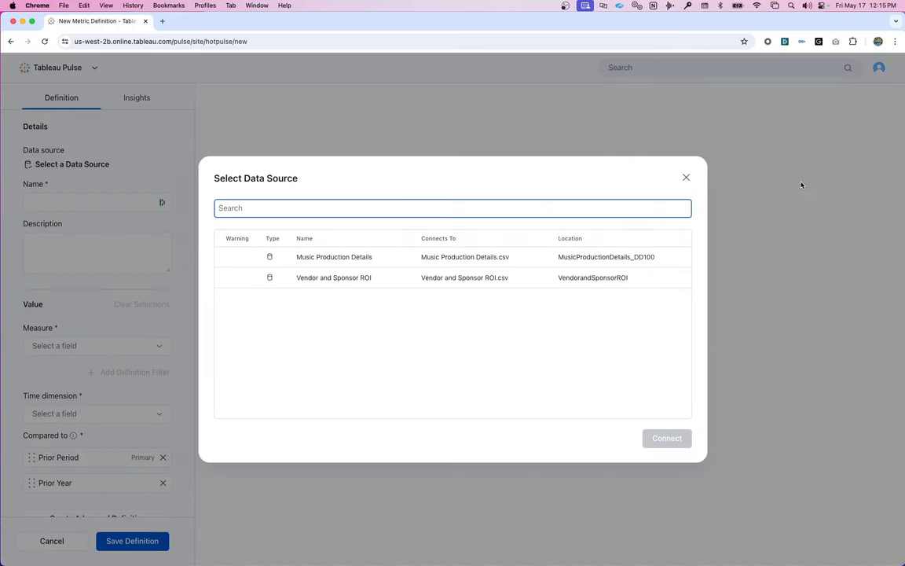
pyautogui.click(400, 282)
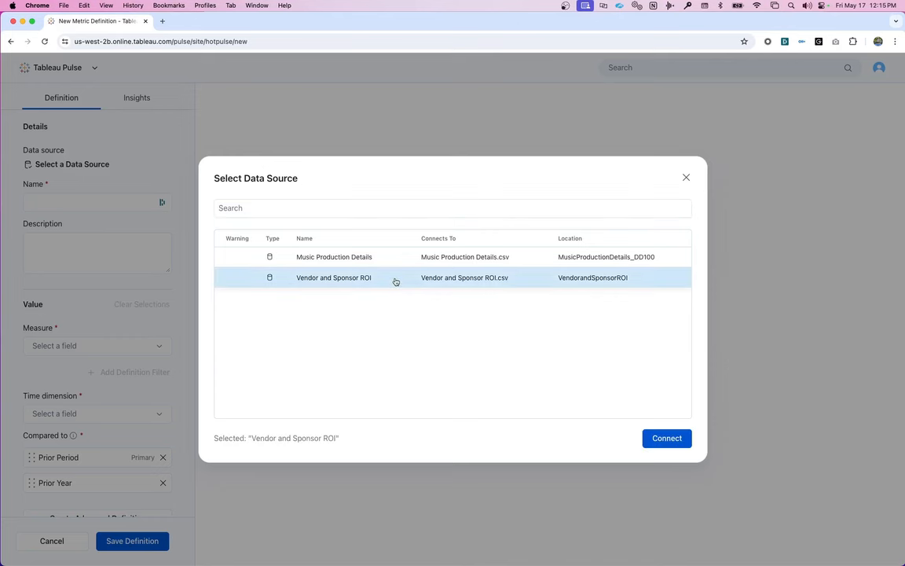
pyautogui.click(663, 442)
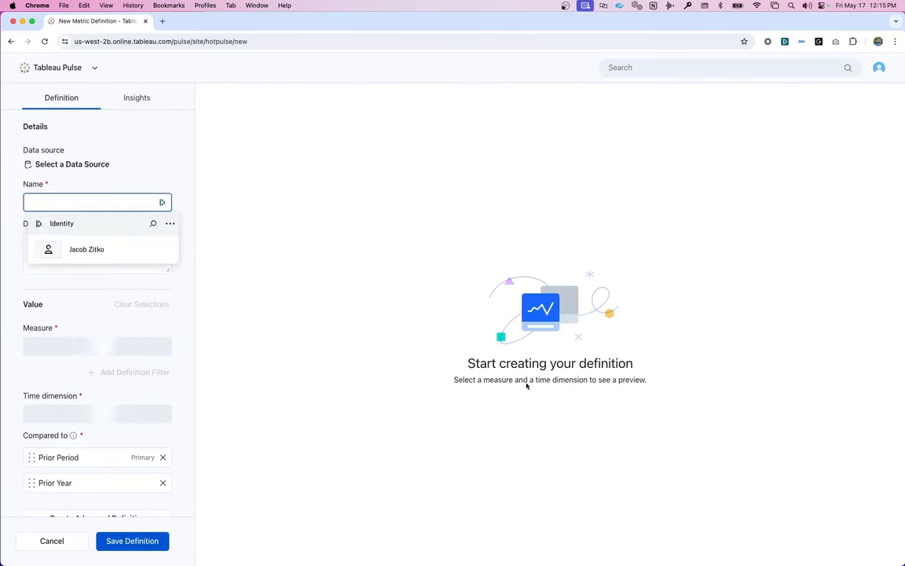
# Choose Investment as the measure and name the metric definition Investment.
pyautogui.click(160, 344)
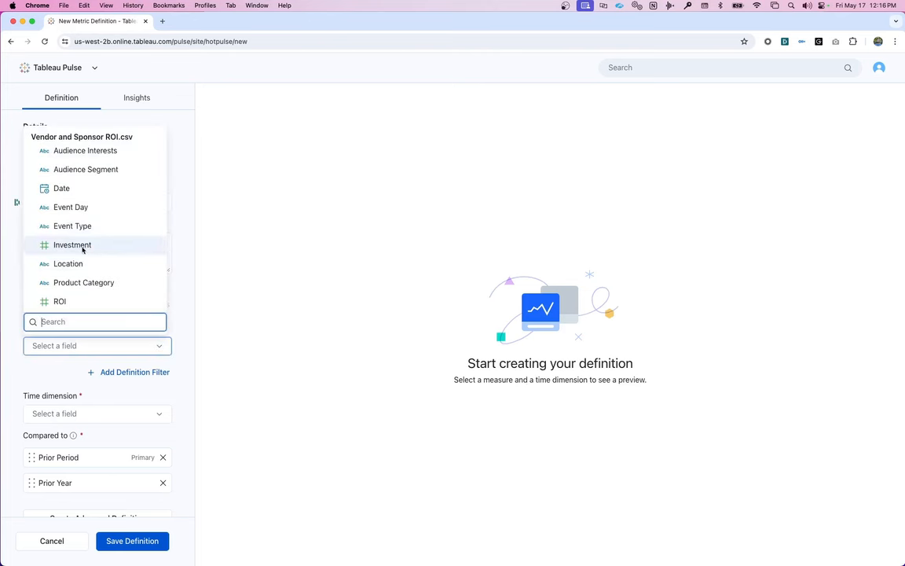
pyautogui.click(140, 245)
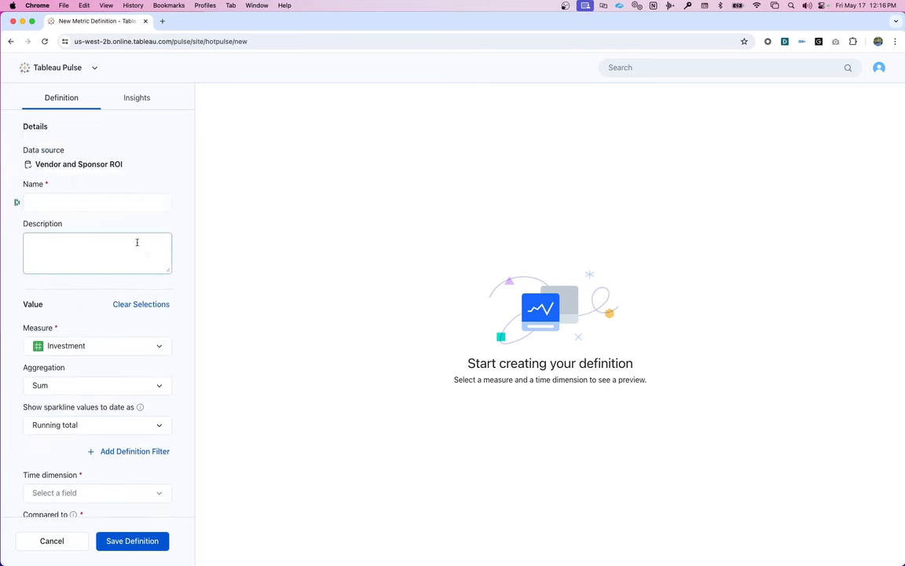
pyautogui.click(99, 202)
pyautogui.write('Investment')
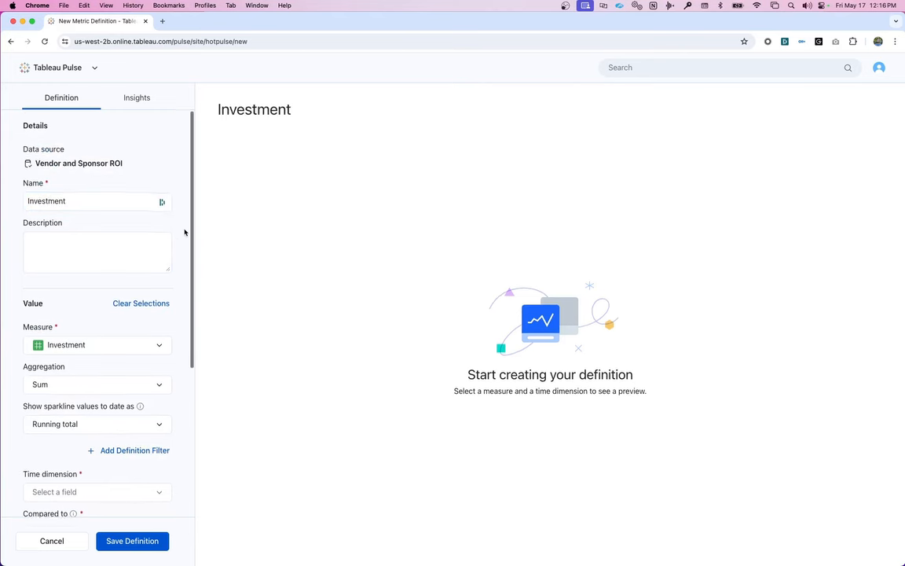
# Set Date as the time dimension and show the sparkline values to date as Non-cumulative.
pyautogui.scroll(-5, 184, 232)
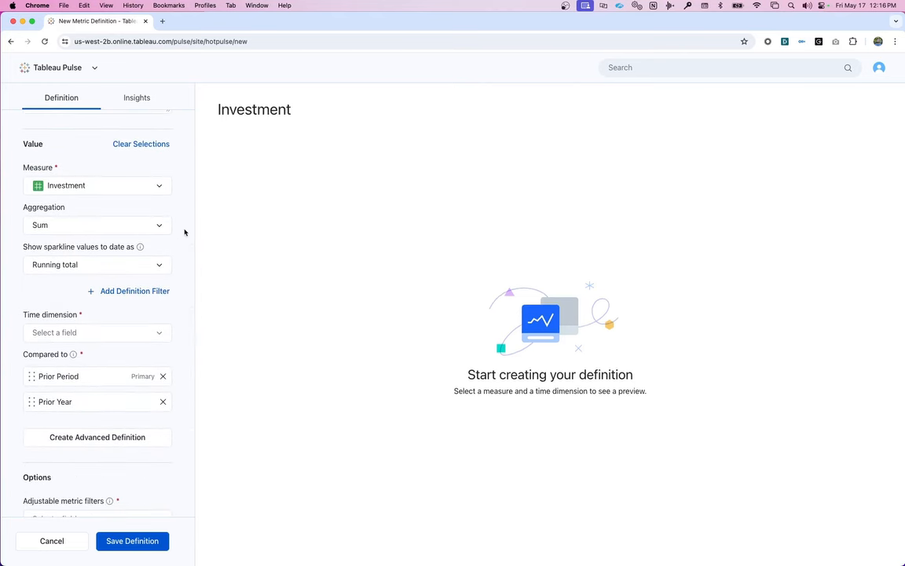
pyautogui.click(161, 334)
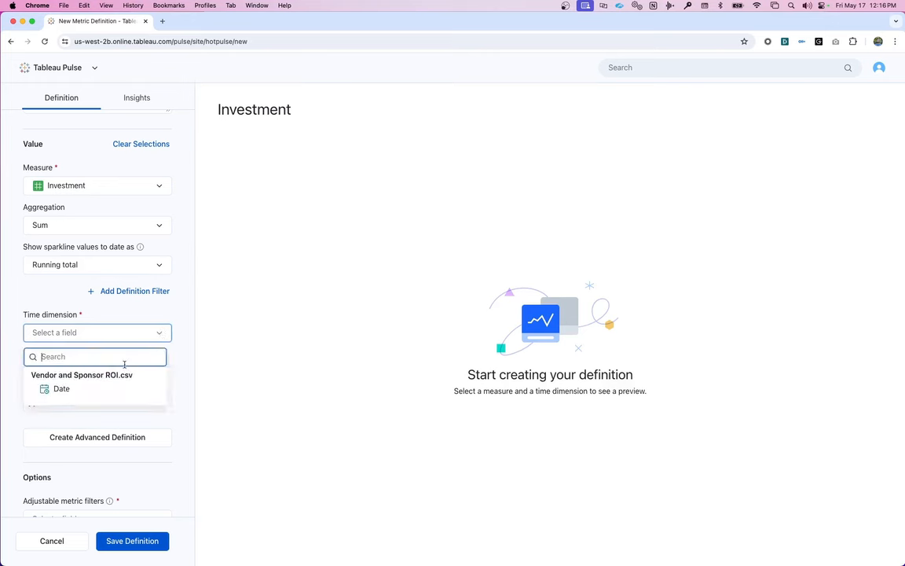
pyautogui.click(167, 389)
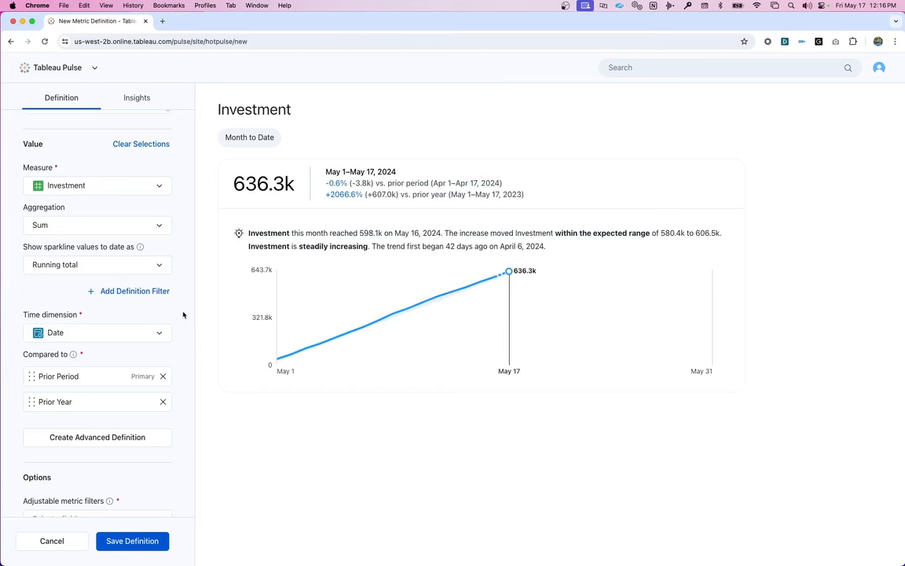
pyautogui.click(143, 262)
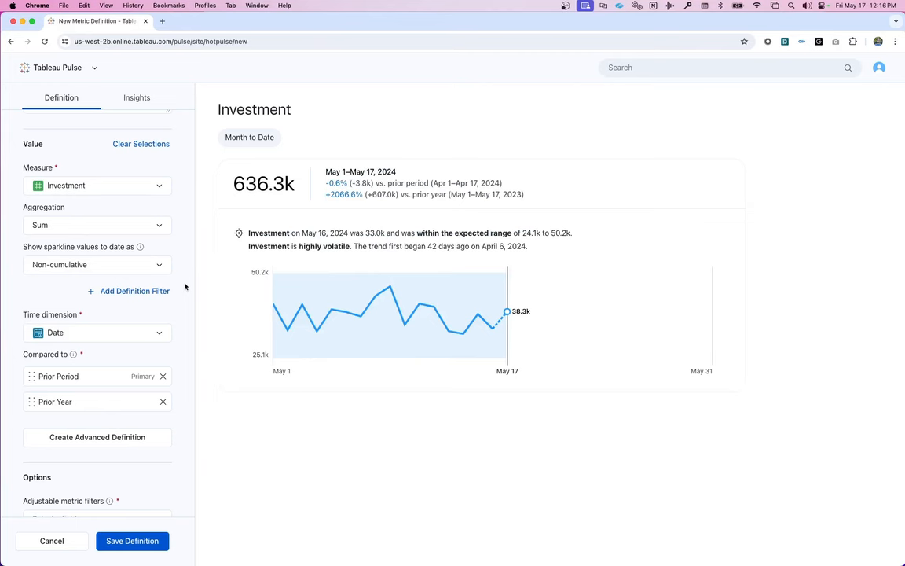
# Examine which data source fields are offered as adjustable metric filters and as measures for the Investment metric.
pyautogui.scroll(-3, 185, 286)
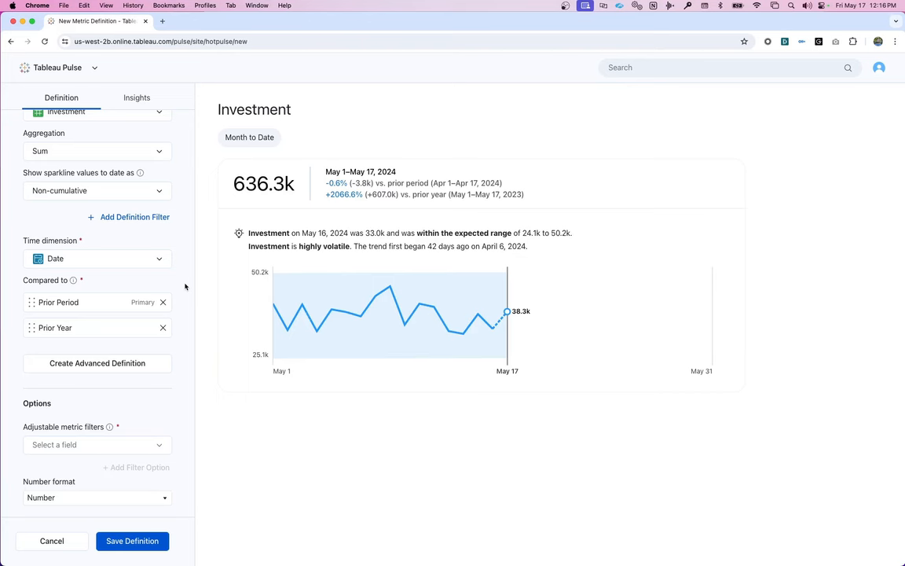
pyautogui.click(164, 452)
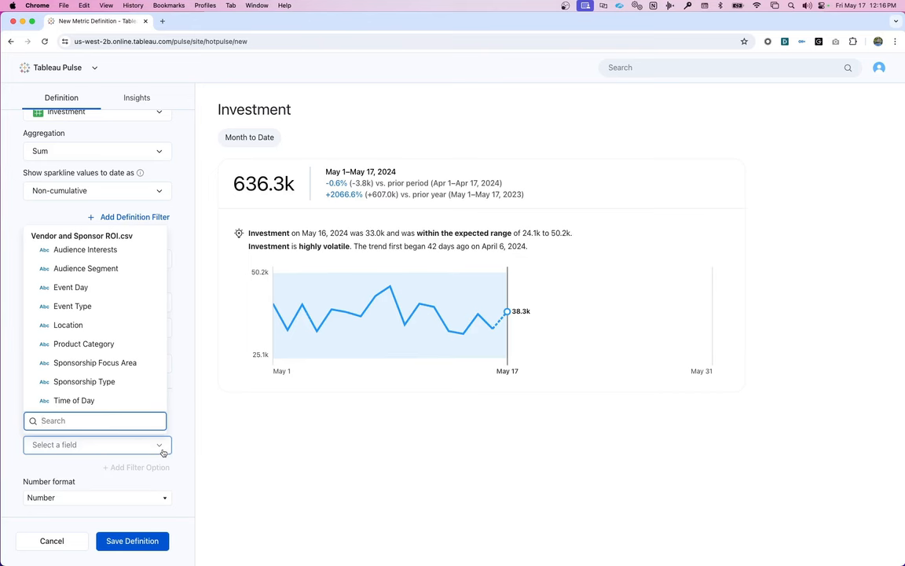
pyautogui.click(163, 452)
pyautogui.scroll(3, 174, 441)
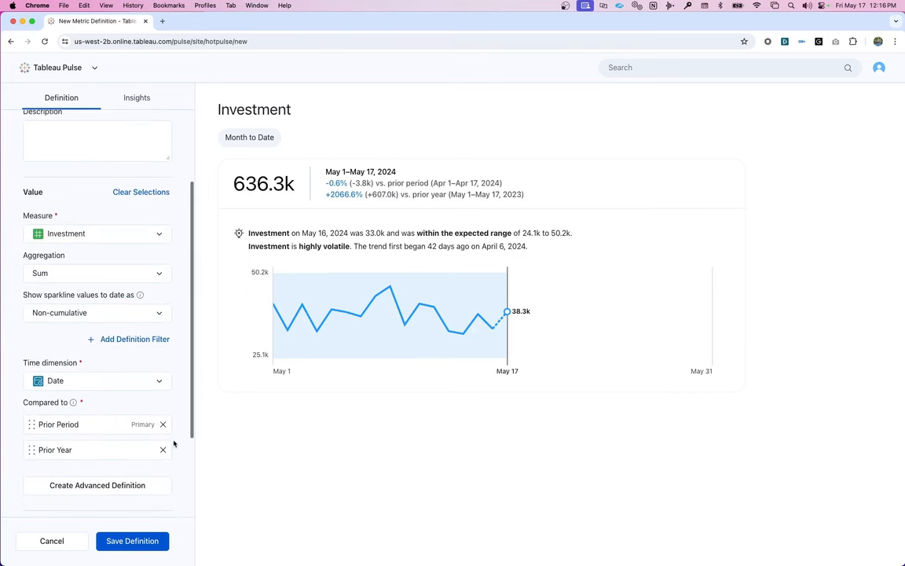
pyautogui.click(154, 234)
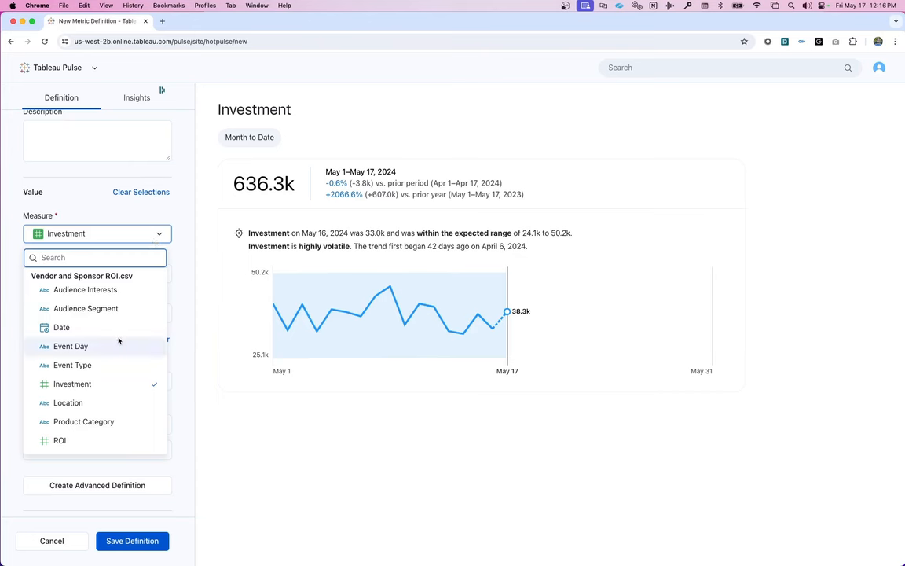
pyautogui.scroll(-2, 119, 340)
pyautogui.scroll(-4, 118, 341)
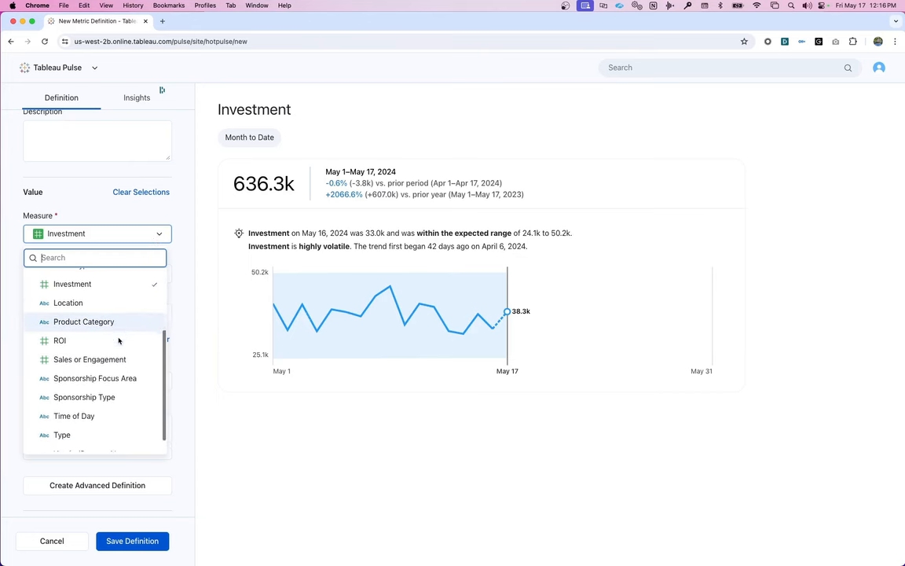
pyautogui.click(181, 248)
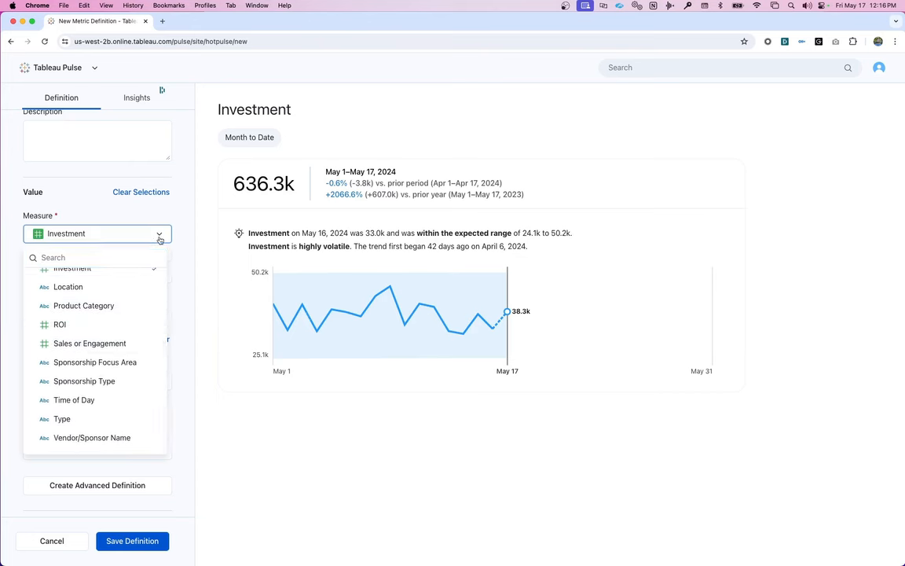
# Add Audience Interests, Audience Segment and Event Day as adjustable metric filters for the Investment metric.
pyautogui.scroll(-5, 181, 250)
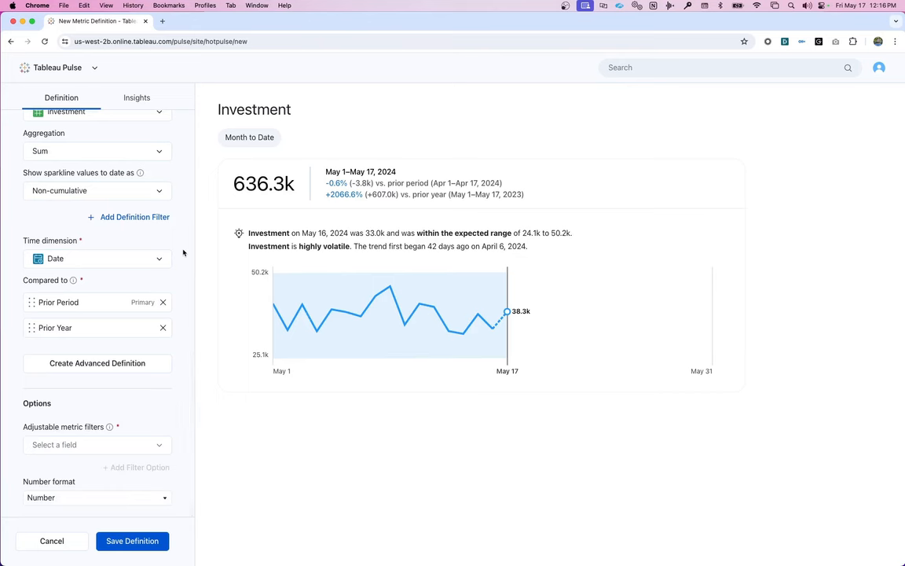
pyautogui.click(142, 444)
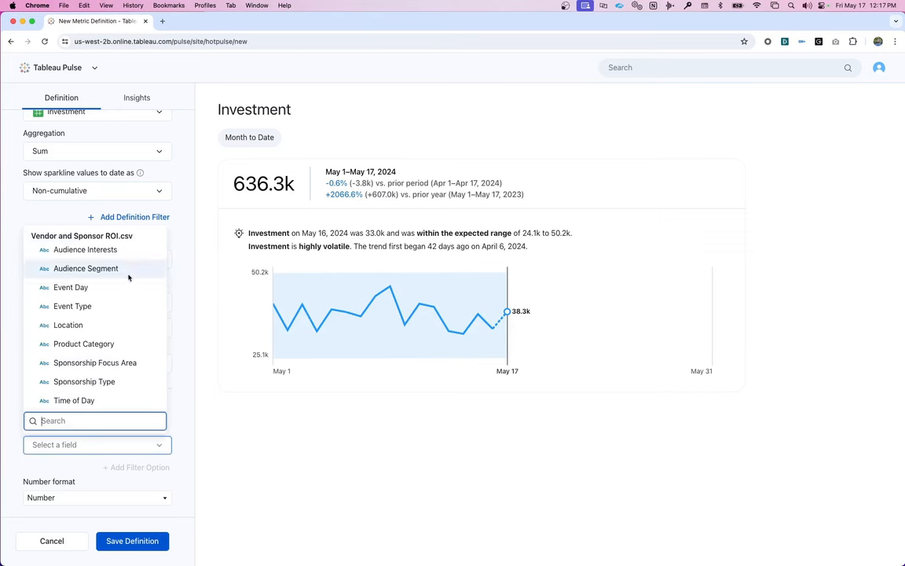
pyautogui.click(102, 250)
pyautogui.click(135, 467)
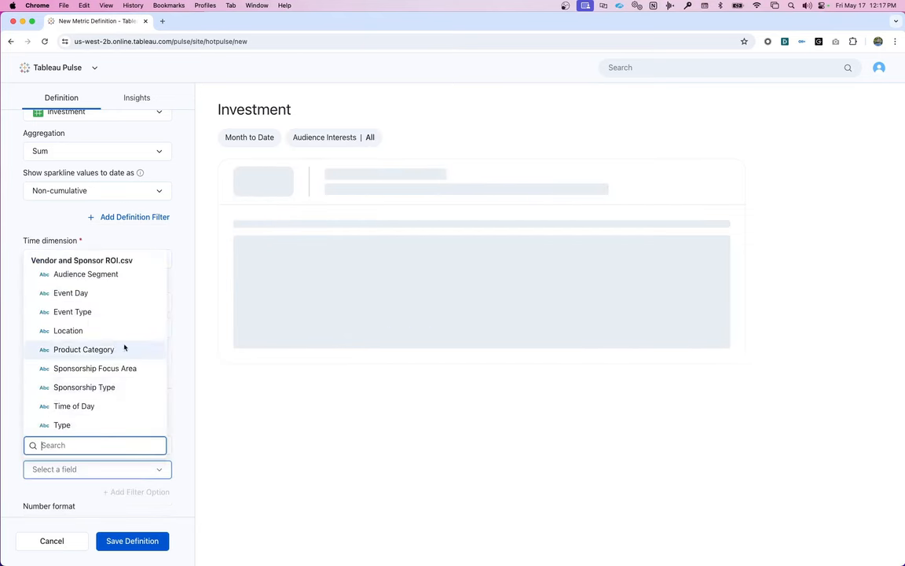
pyautogui.click(87, 273)
pyautogui.click(129, 492)
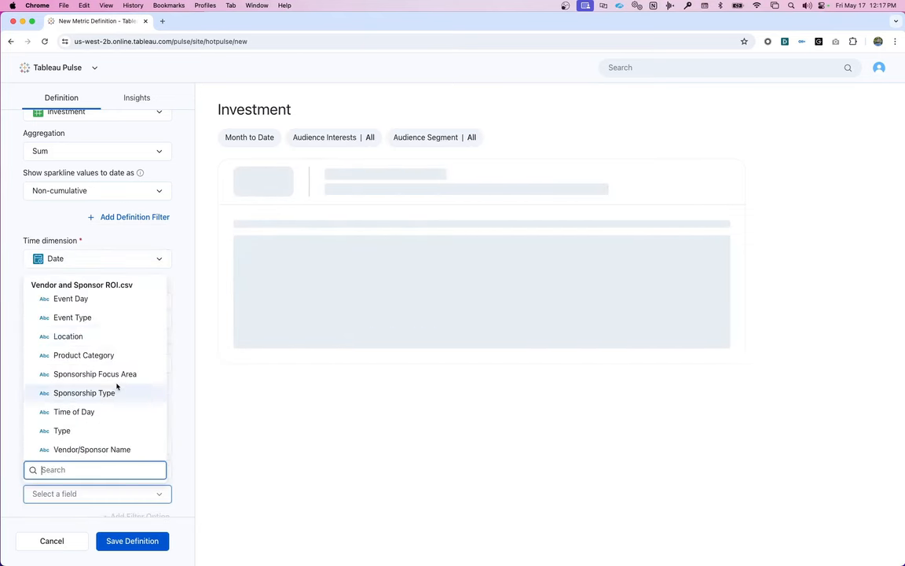
pyautogui.click(78, 299)
# Add Time of Day and Sponsorship Type to the adjustable metric filters of the Investment definition.
pyautogui.scroll(-2, 171, 425)
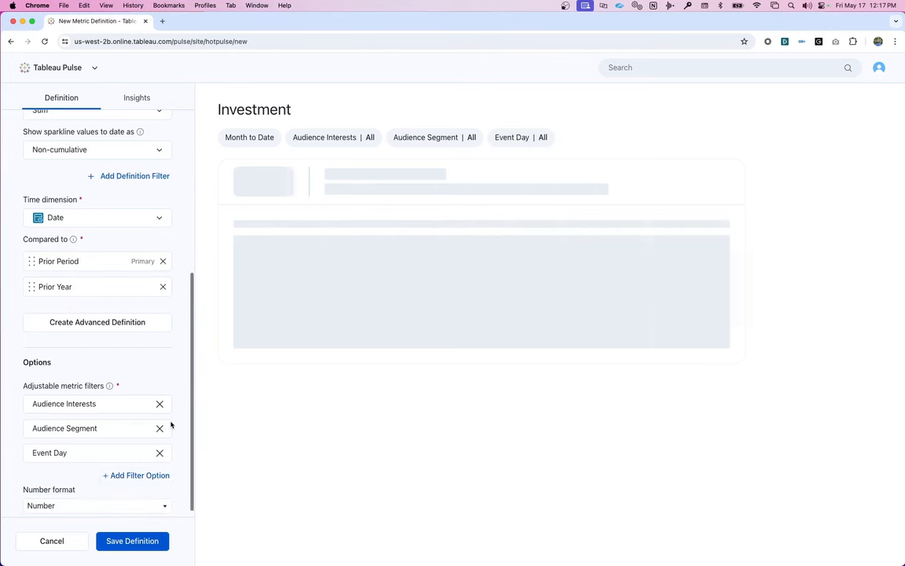
pyautogui.click(138, 474)
pyautogui.click(113, 390)
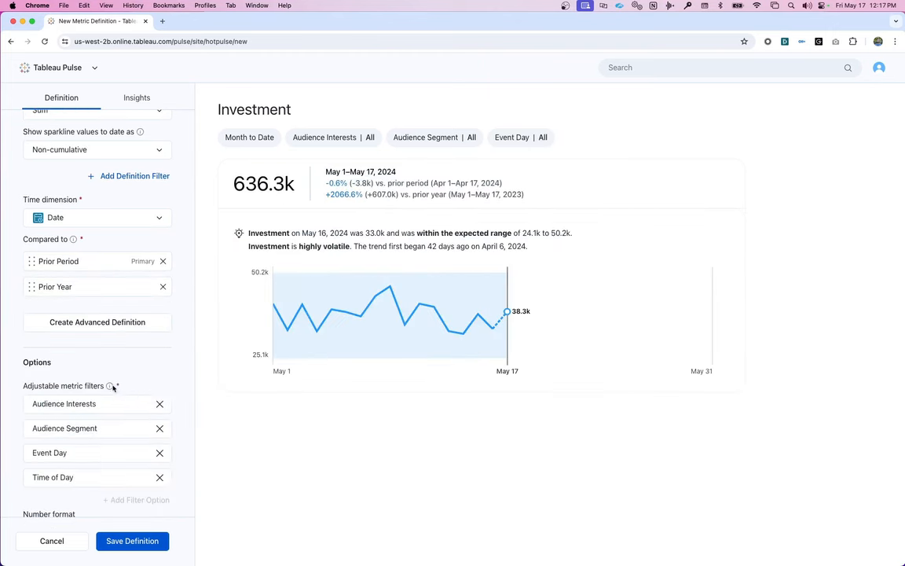
pyautogui.scroll(-2, 166, 428)
pyautogui.click(153, 467)
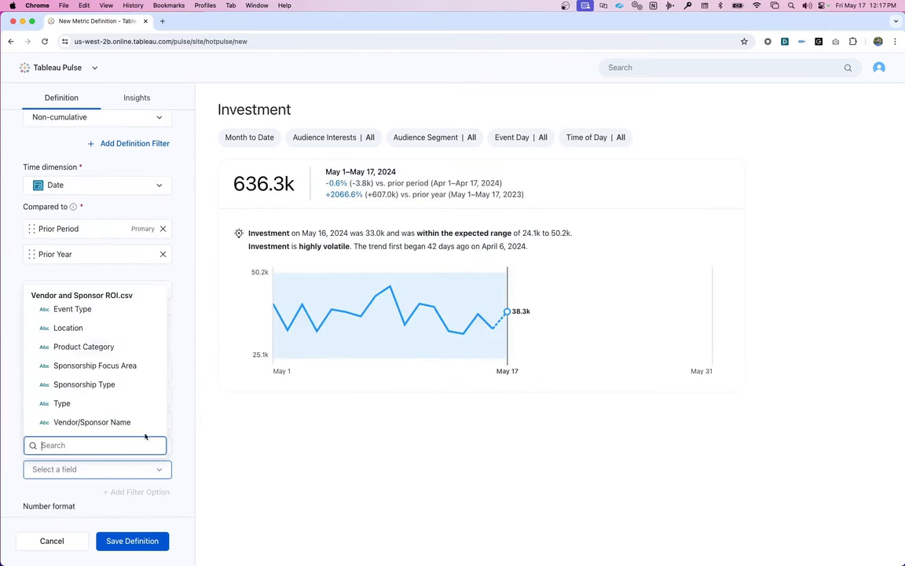
pyautogui.click(102, 386)
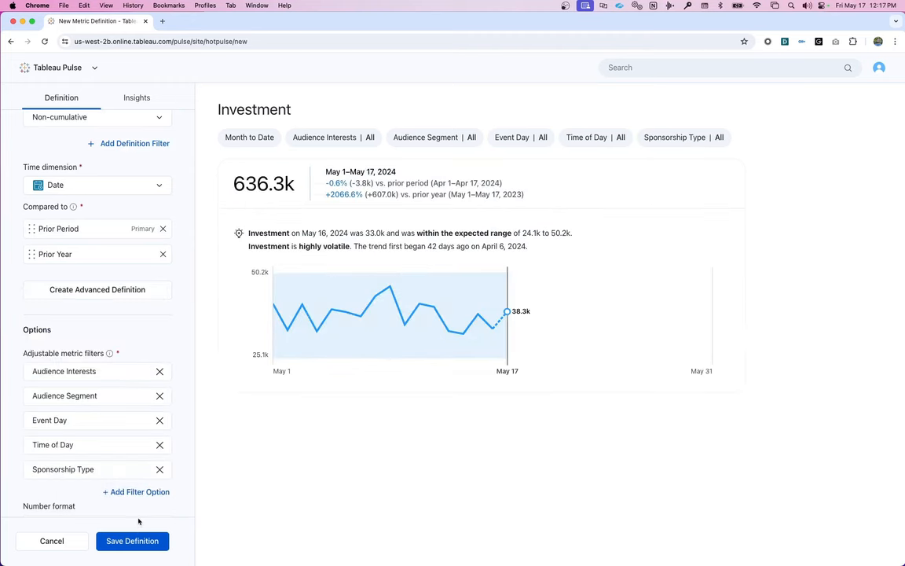
# Set the number format of the Investment metric to Currency.
pyautogui.scroll(-1, 178, 494)
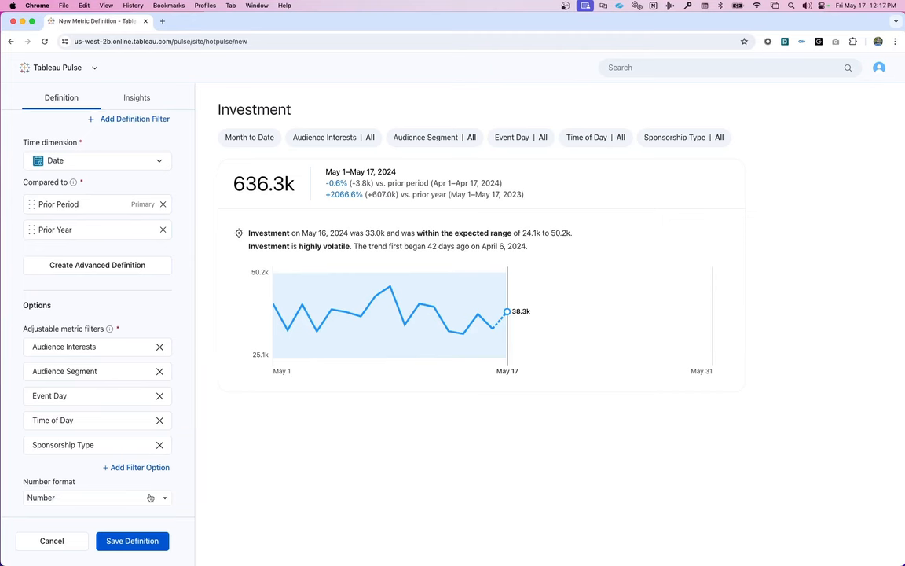
pyautogui.click(147, 496)
pyautogui.click(62, 534)
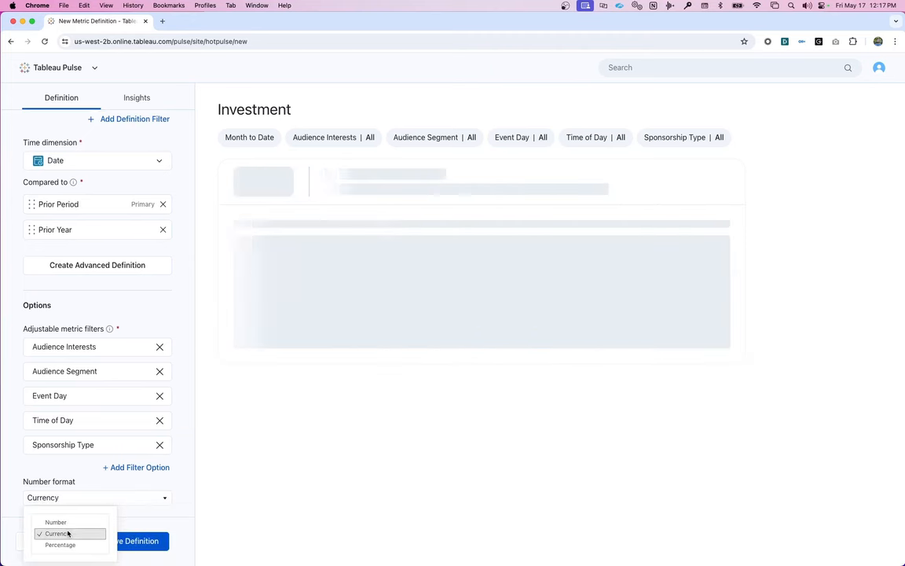
pyautogui.click(177, 497)
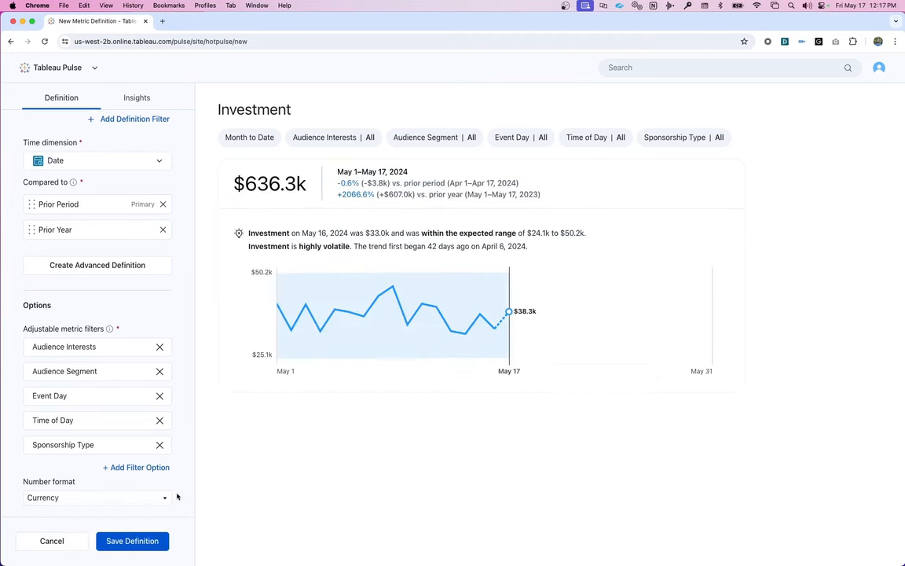
# In the insight settings of the Investment definition, mark a value going up as Unfavorable.
pyautogui.click(136, 99)
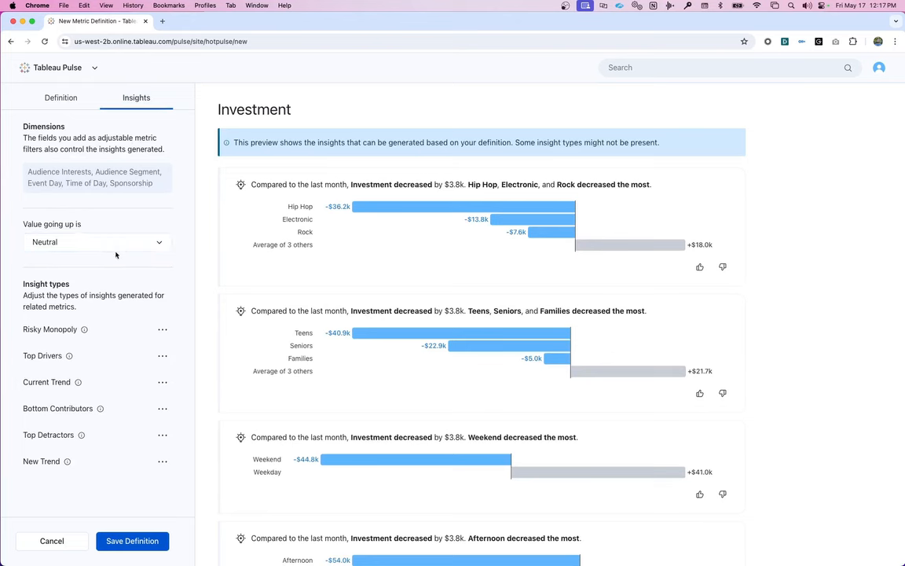
pyautogui.click(114, 243)
pyautogui.click(75, 303)
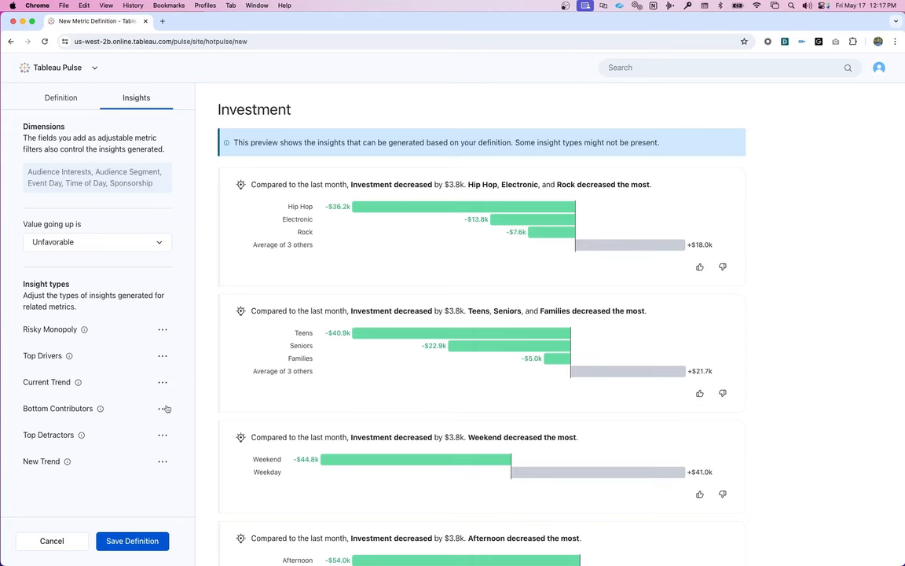
# Save the Investment metric definition and follow the resulting metric.
pyautogui.click(140, 542)
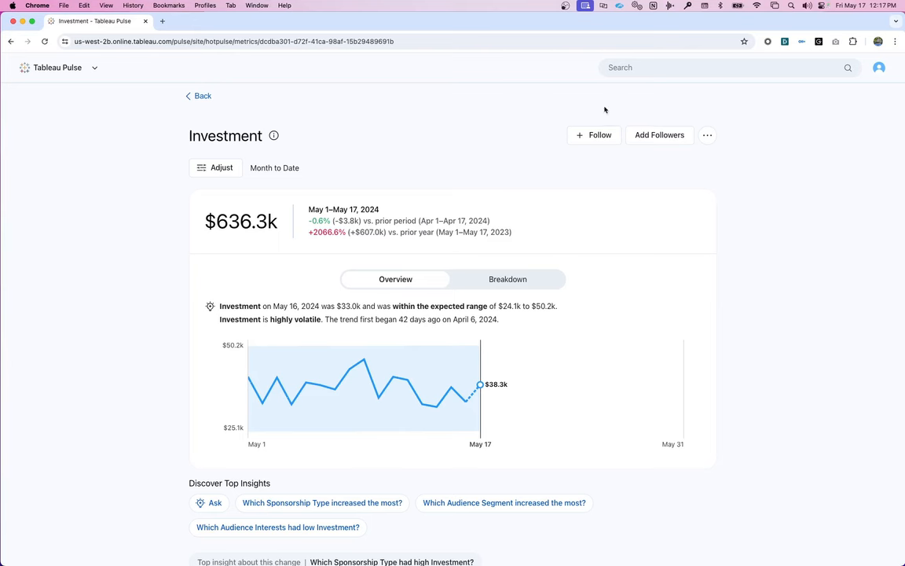
pyautogui.click(597, 137)
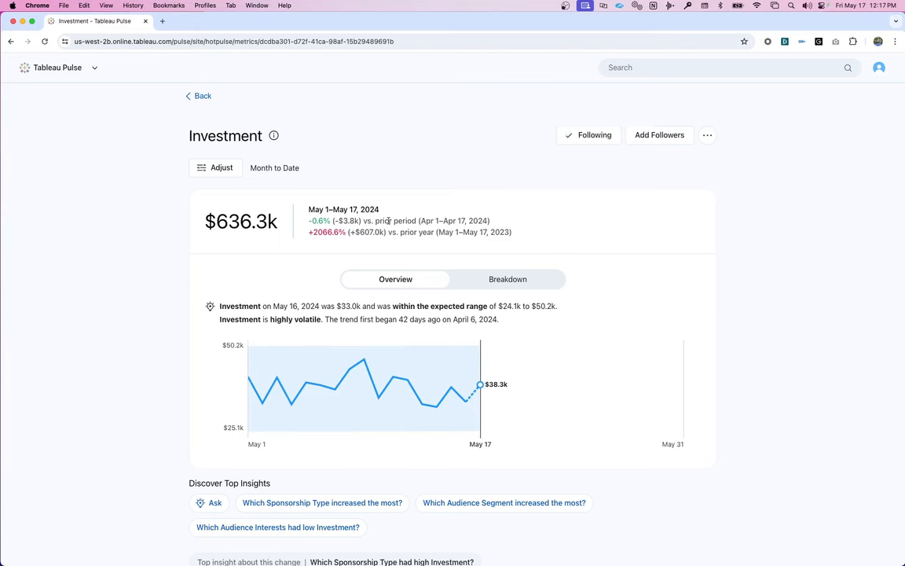